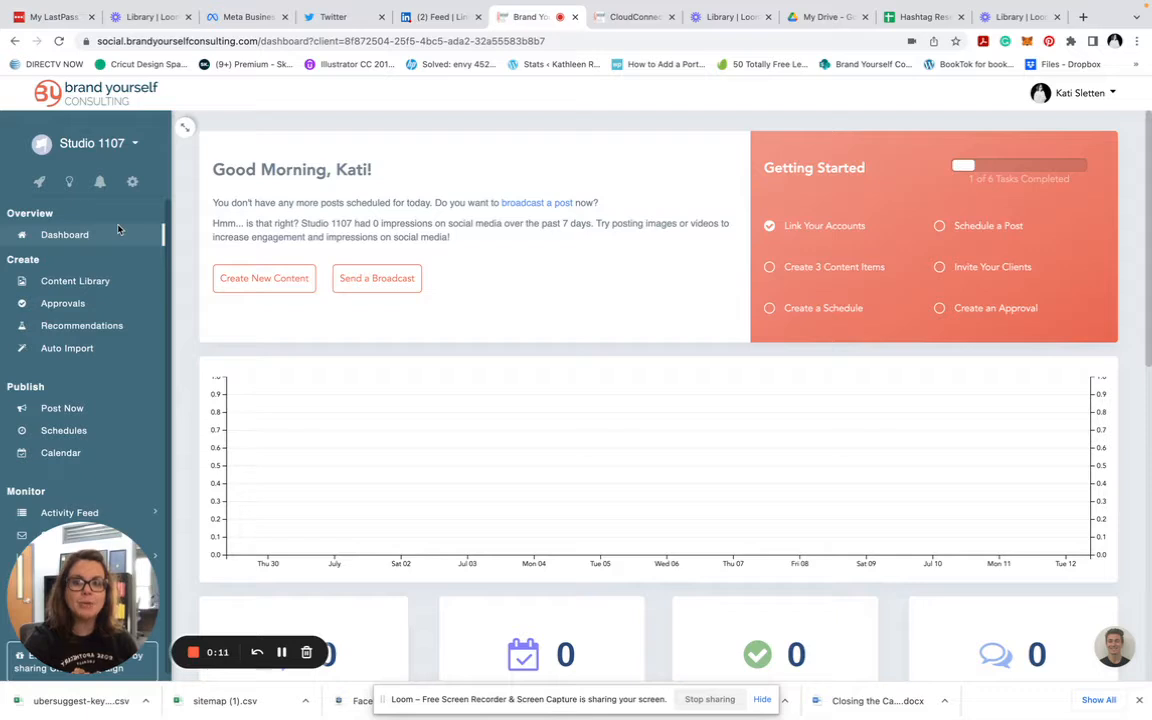
- Create a new item in the Content Library and upload the newest JPEG image from the Downloads folder
click(72, 286)
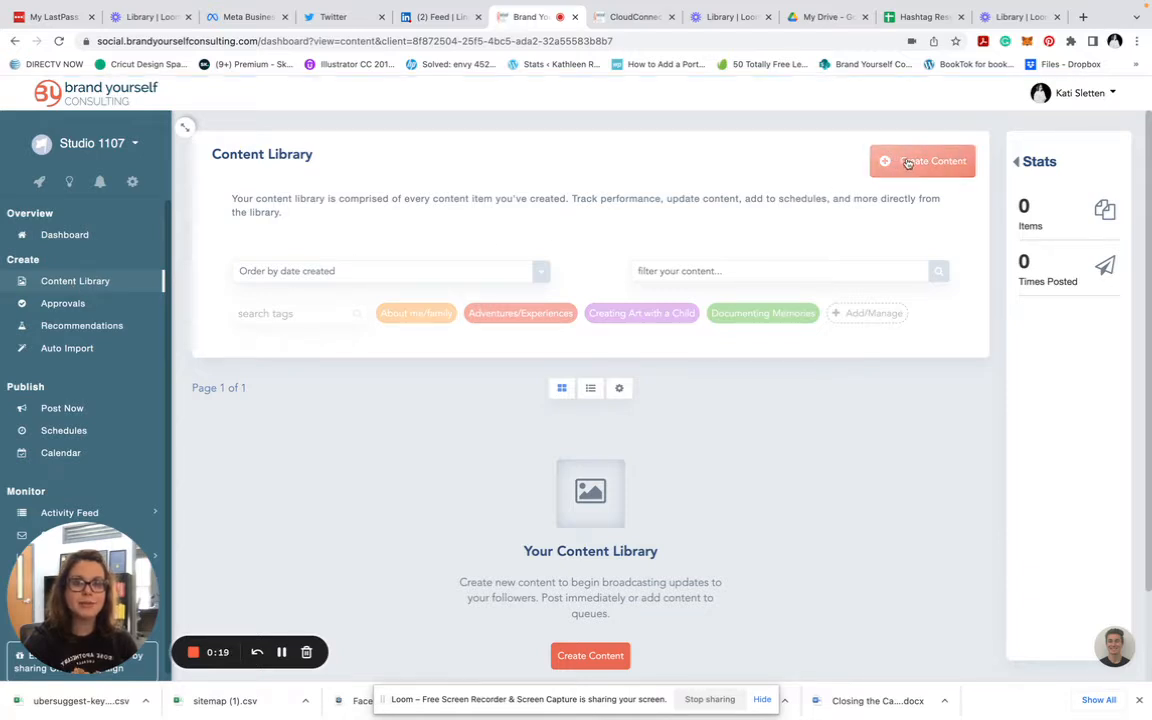
click(908, 162)
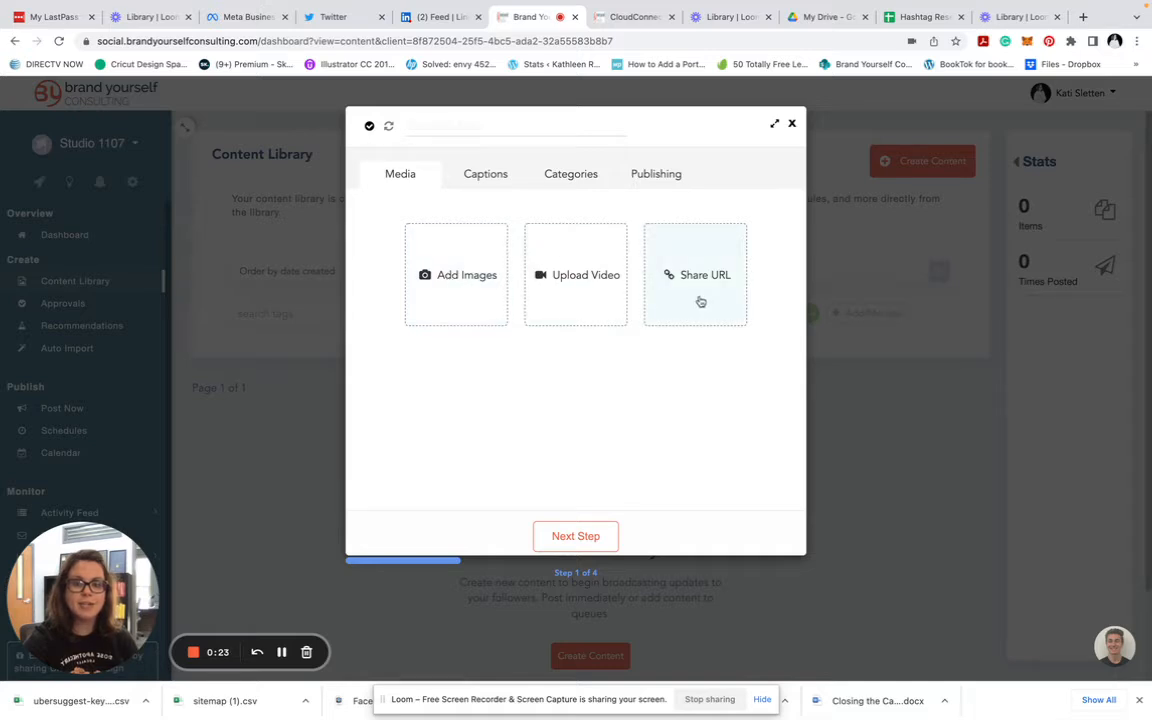
click(450, 293)
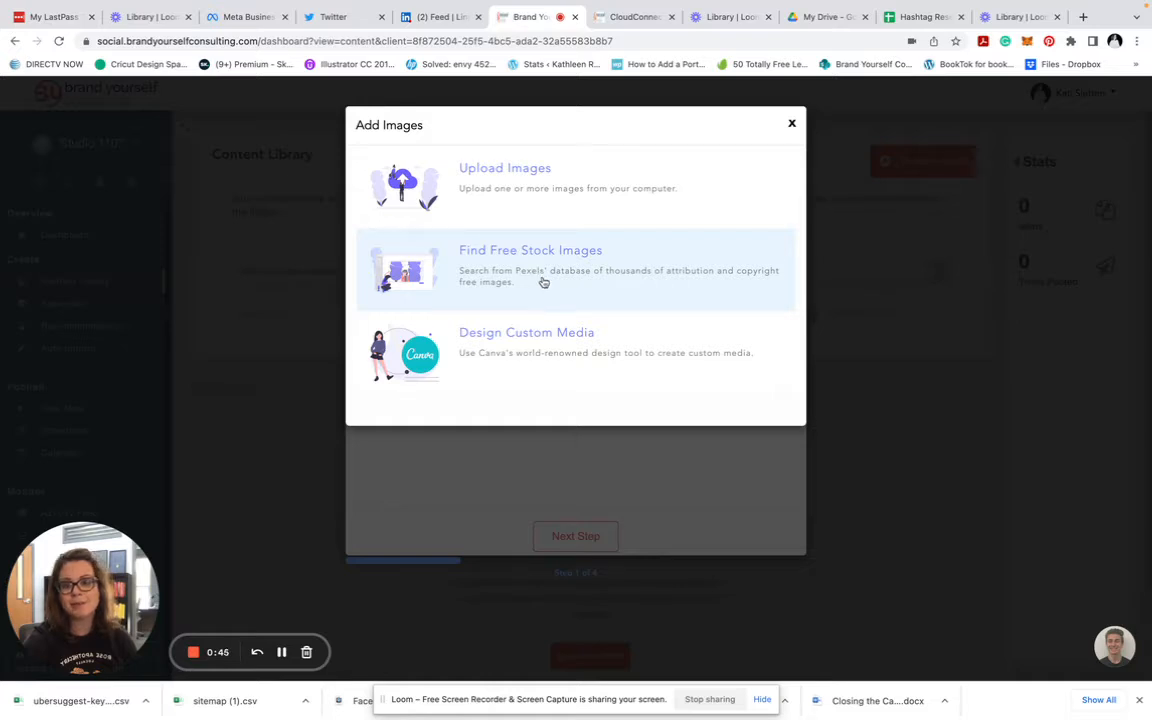
click(511, 205)
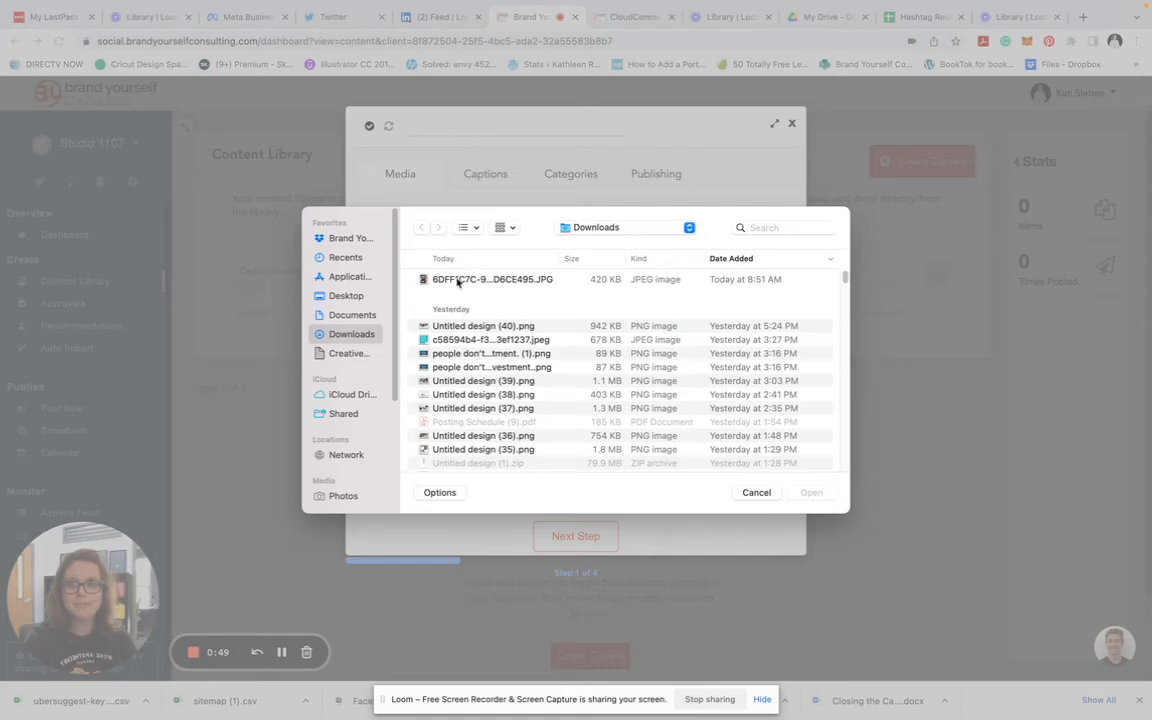
click(457, 280)
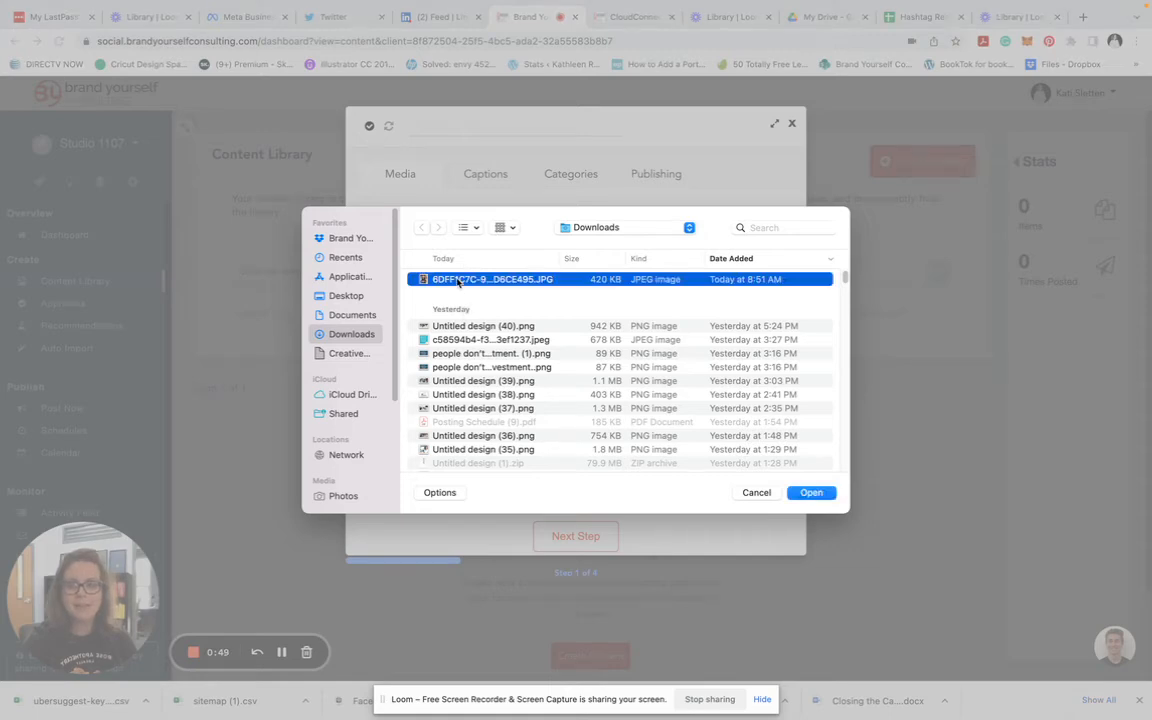
click(810, 493)
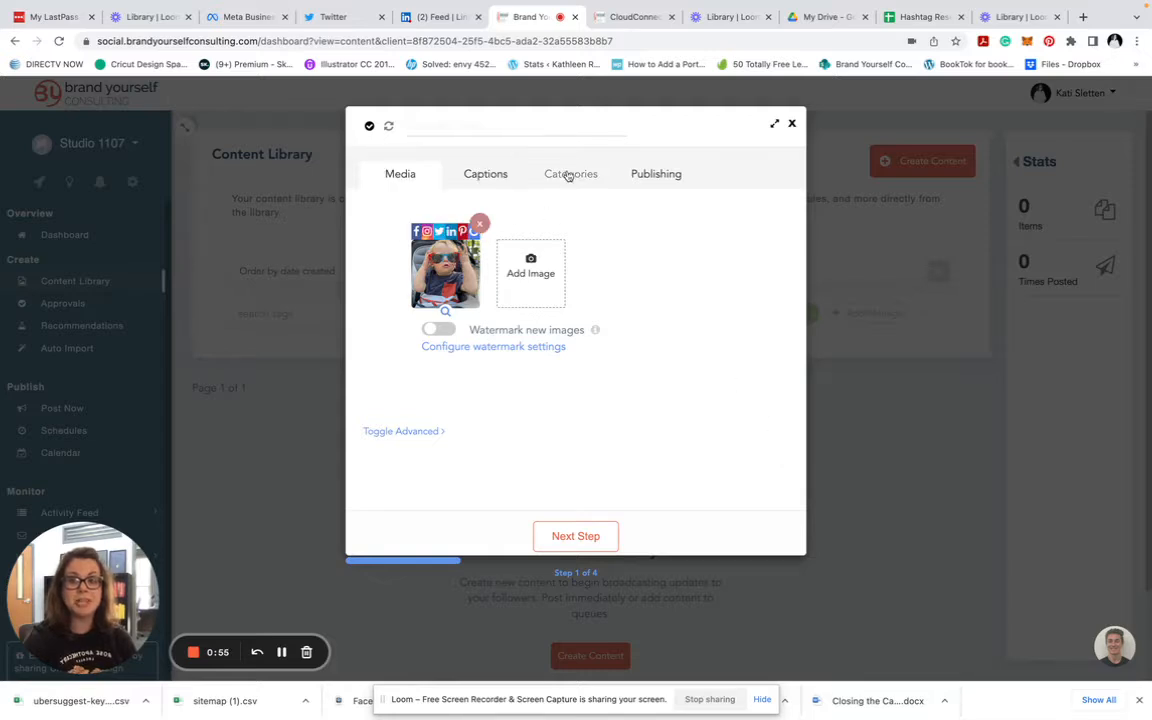
- Write a caption greeting the world and introducing the child by name, "1.5 years old" with "the energy and personality of a giant."
click(484, 180)
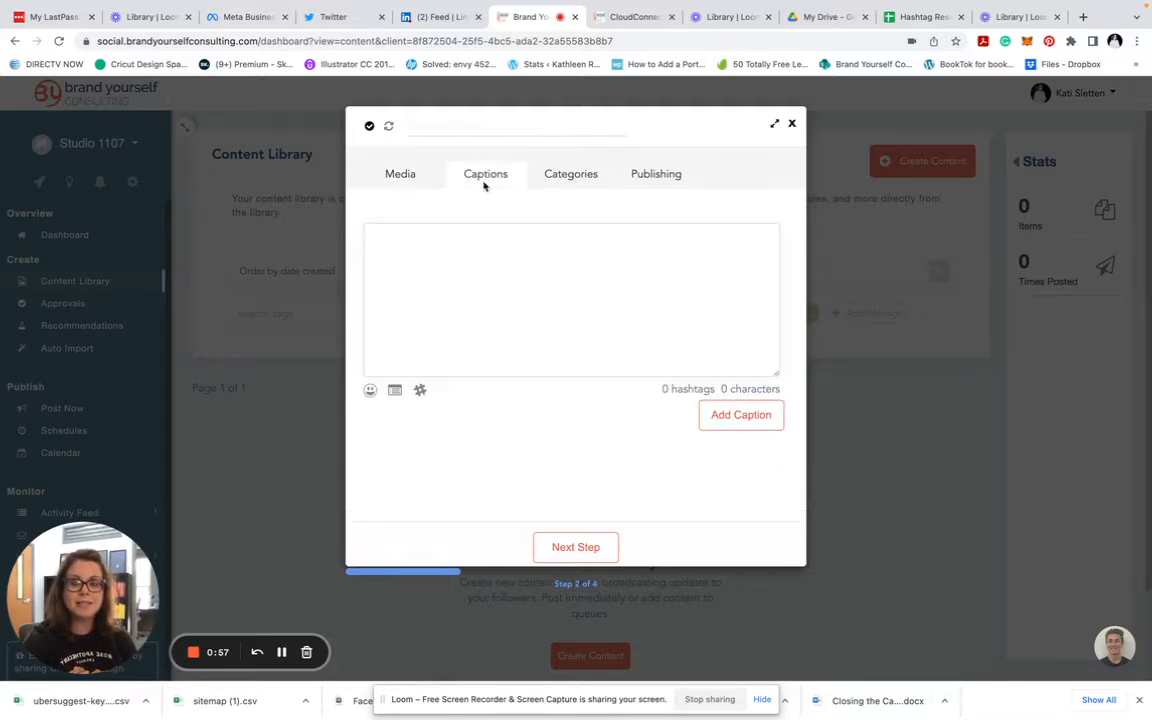
click(461, 274)
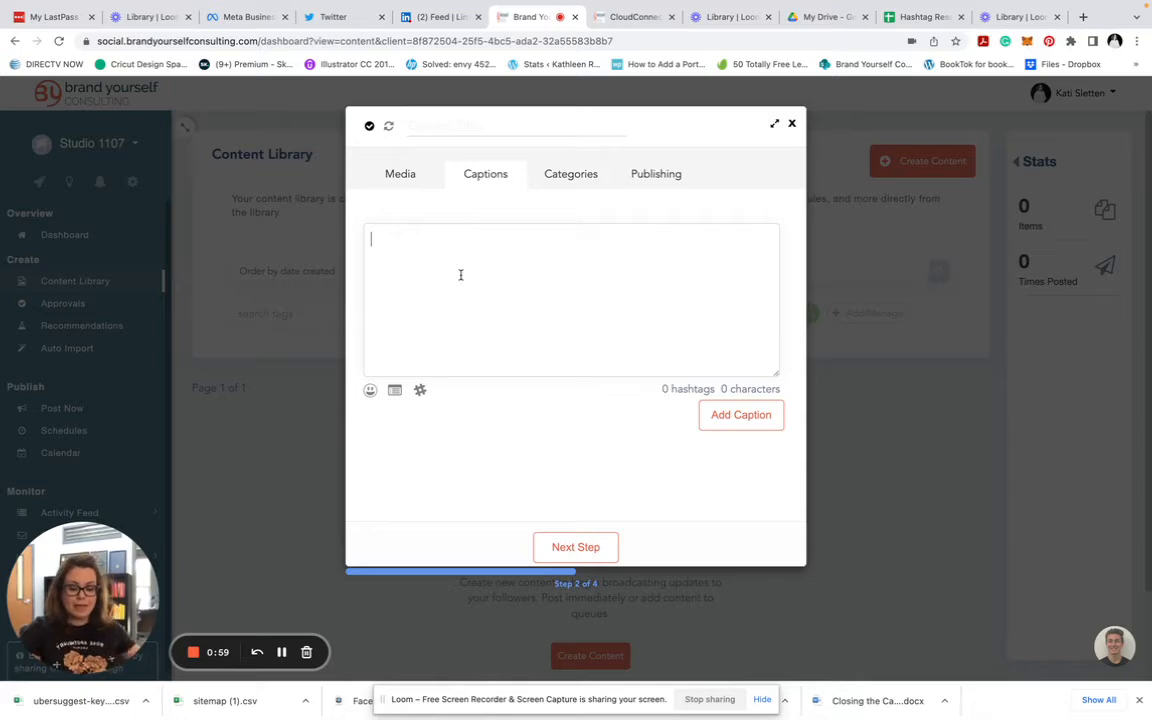
text(H)
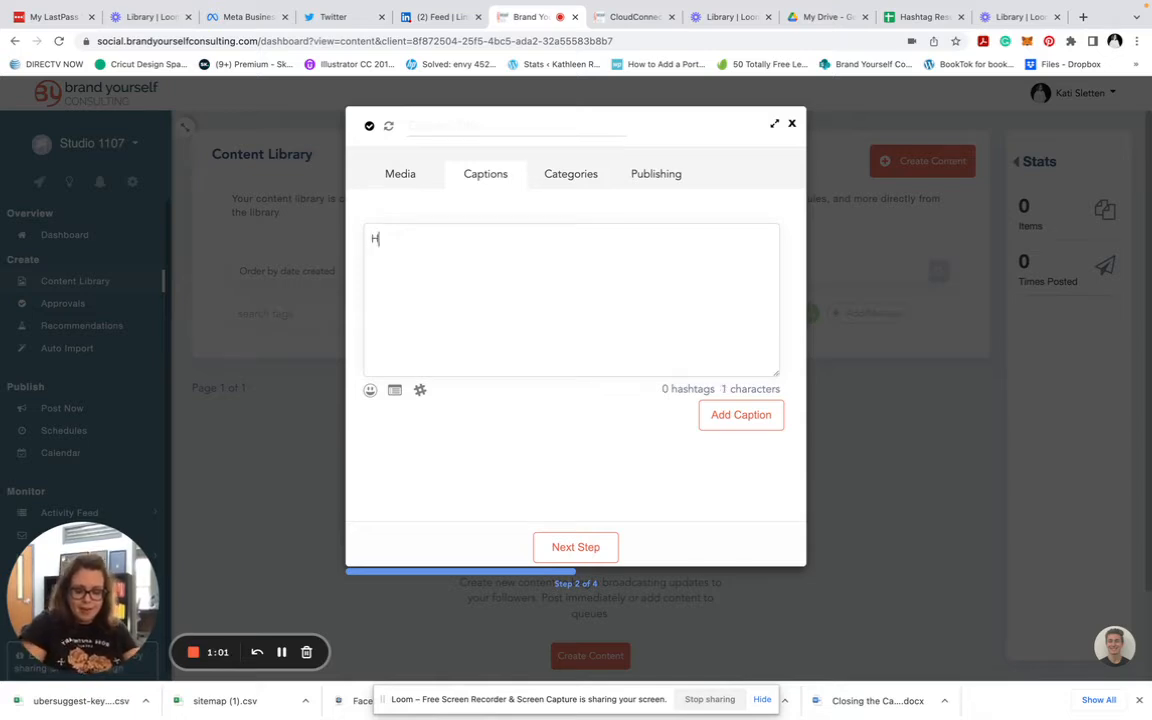
text(ello world, thi)
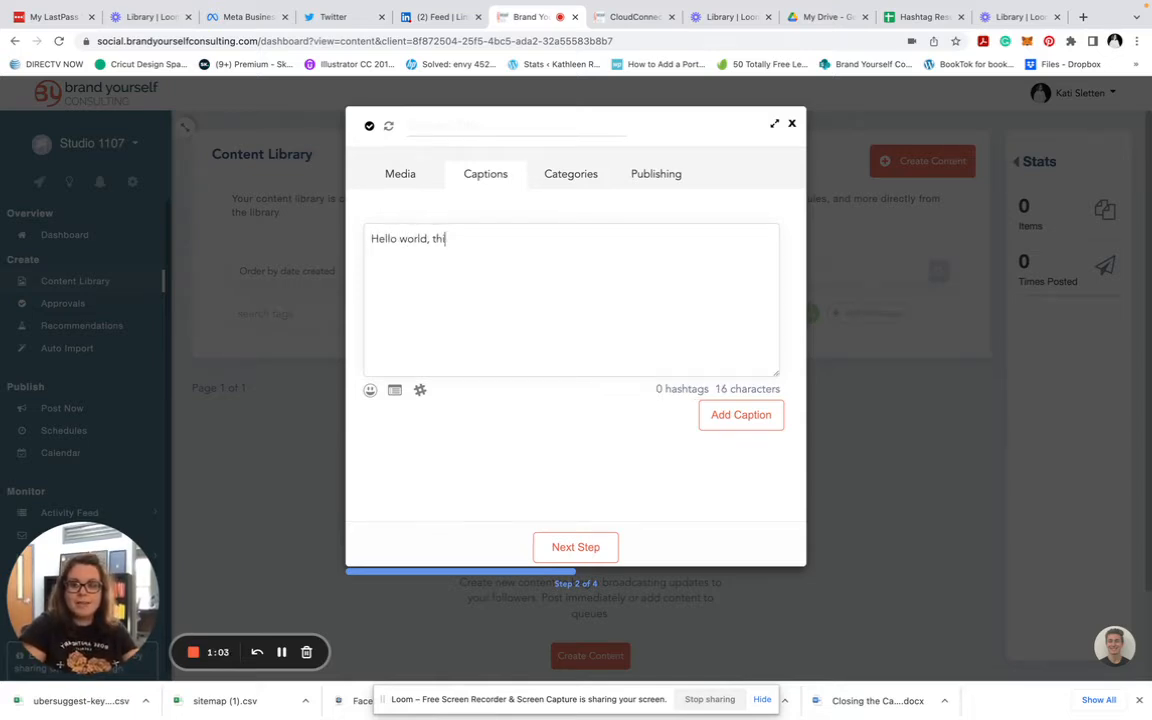
text(s is Jack. Jack i)
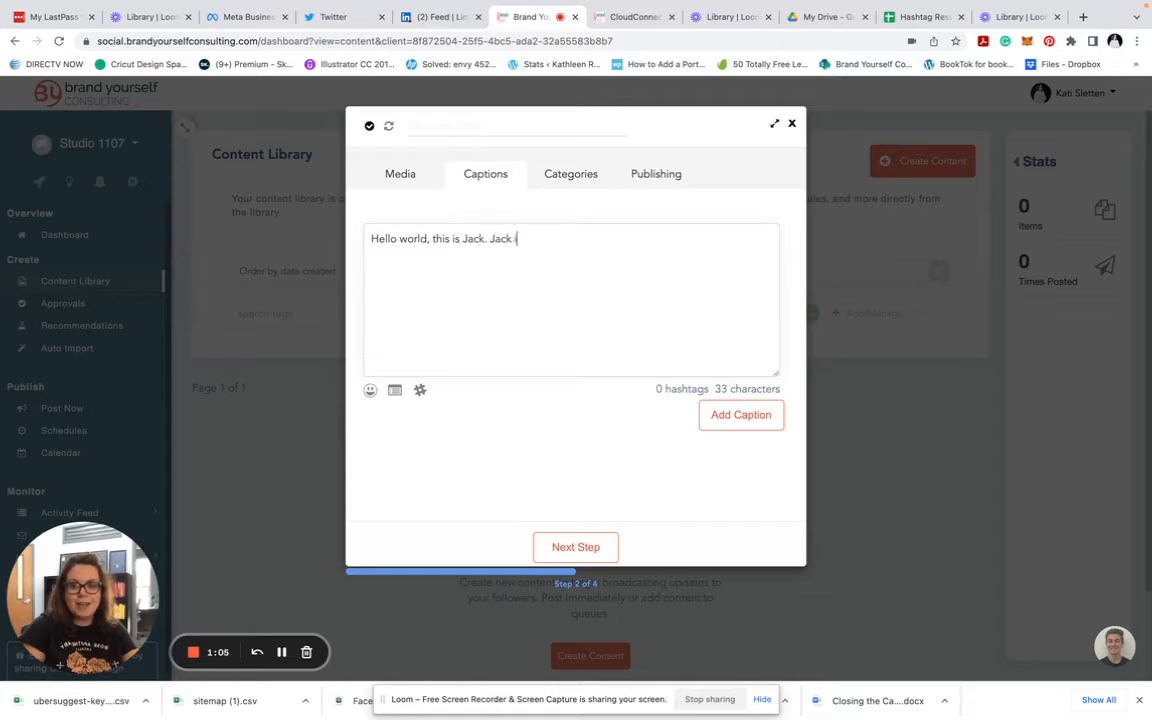
text(s 1.5 years o)
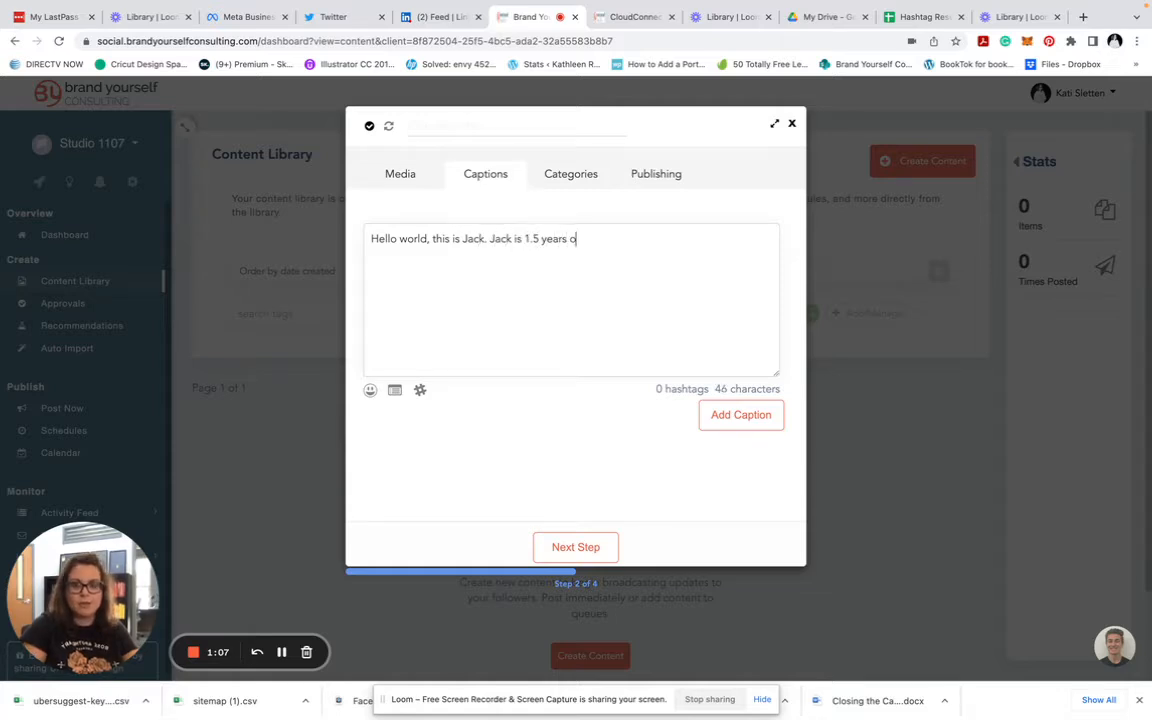
text(ld and he has the ene)
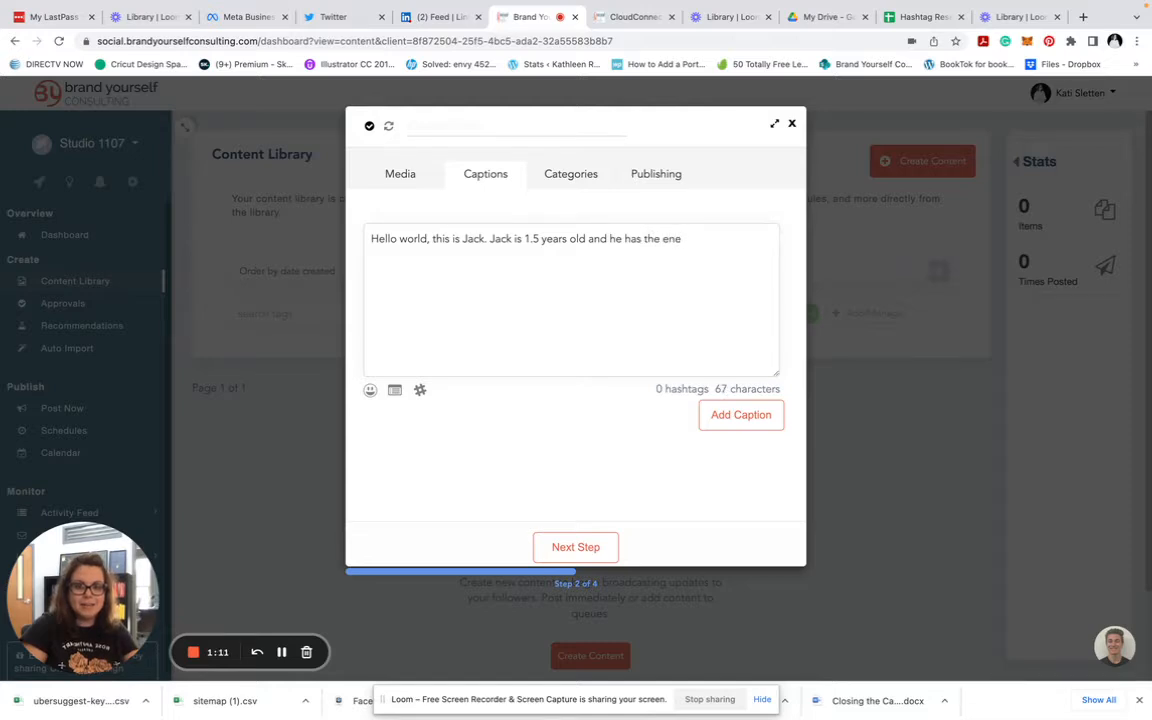
text(rgy and person)
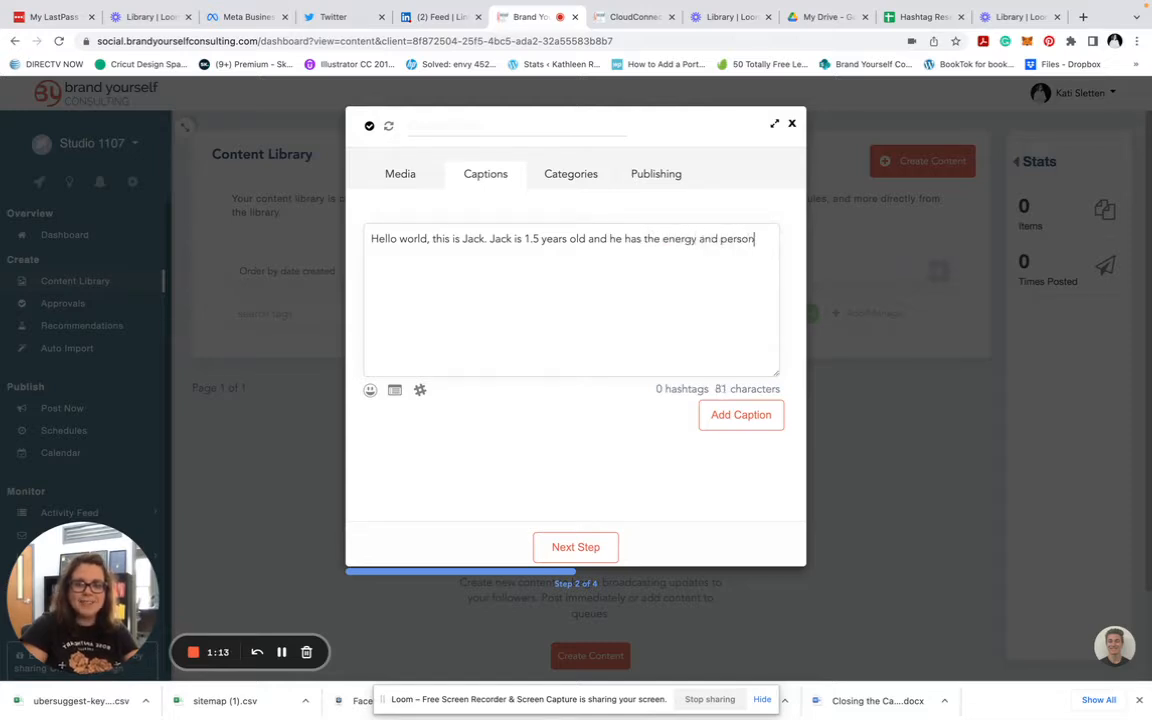
text(ality of a giant.)
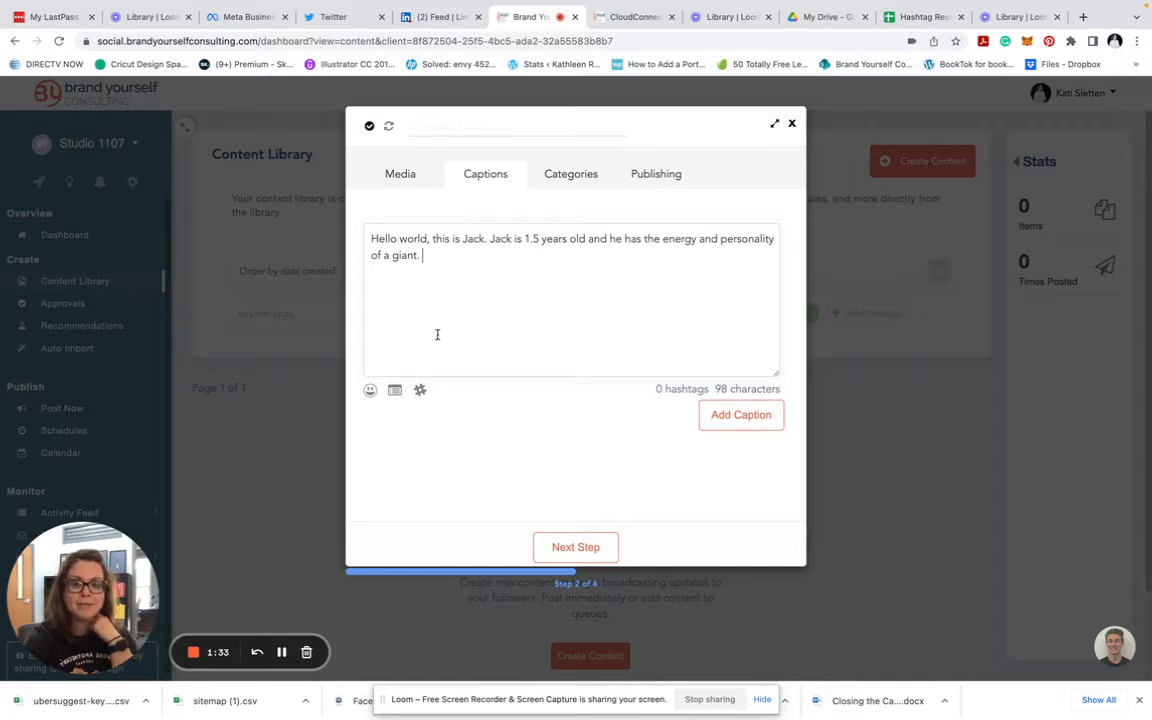
- Enable separate captions per social network and look through the network versions from YouTube onward, returning to the Facebook one
click(395, 391)
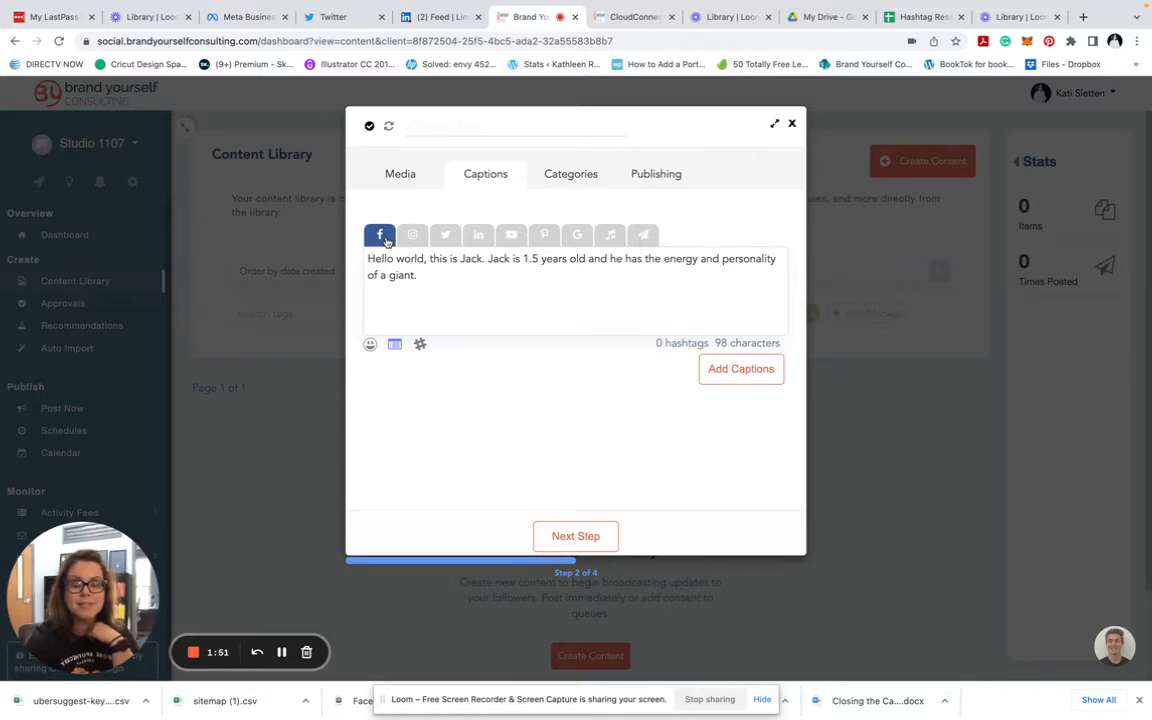
click(514, 243)
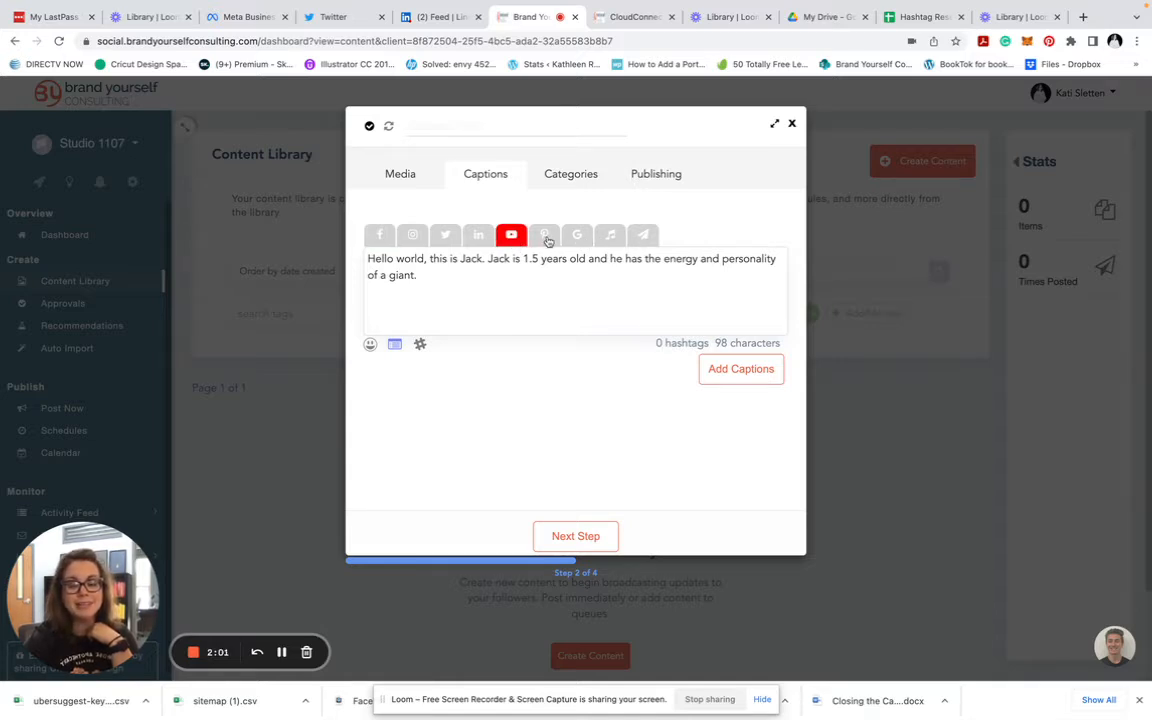
click(547, 239)
click(578, 239)
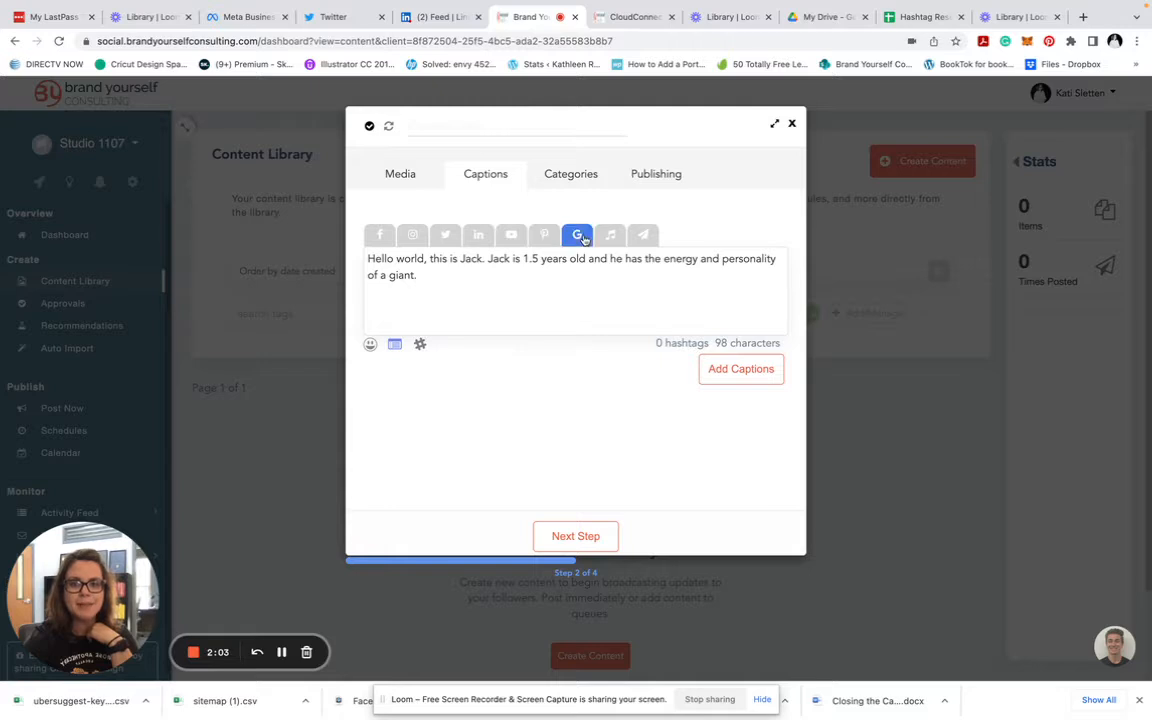
click(611, 239)
click(644, 239)
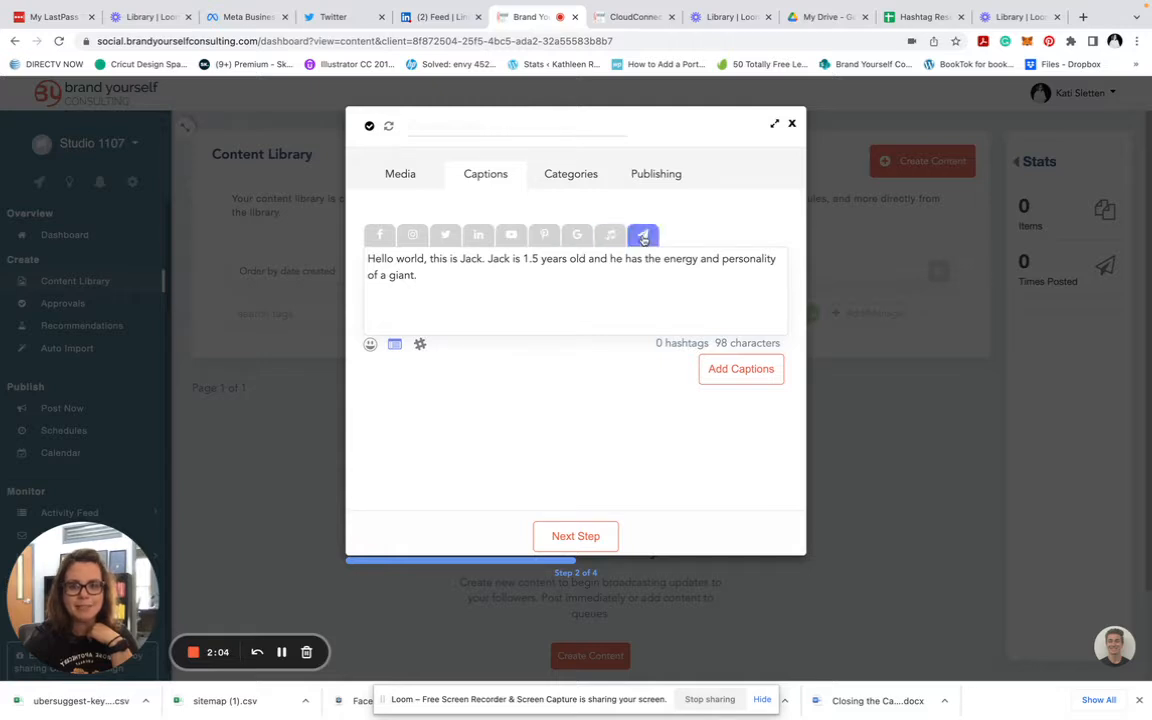
click(380, 237)
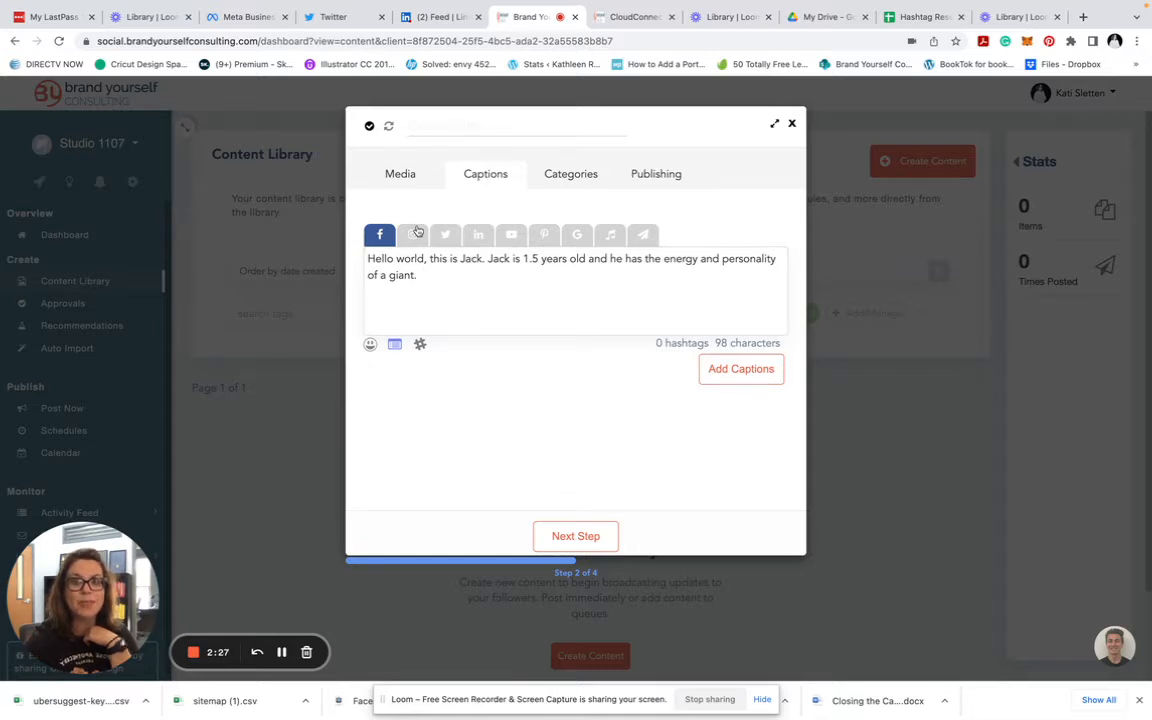
- Add blank lines to the end of the Instagram caption and insert the saved hashtag group named after the child
click(418, 231)
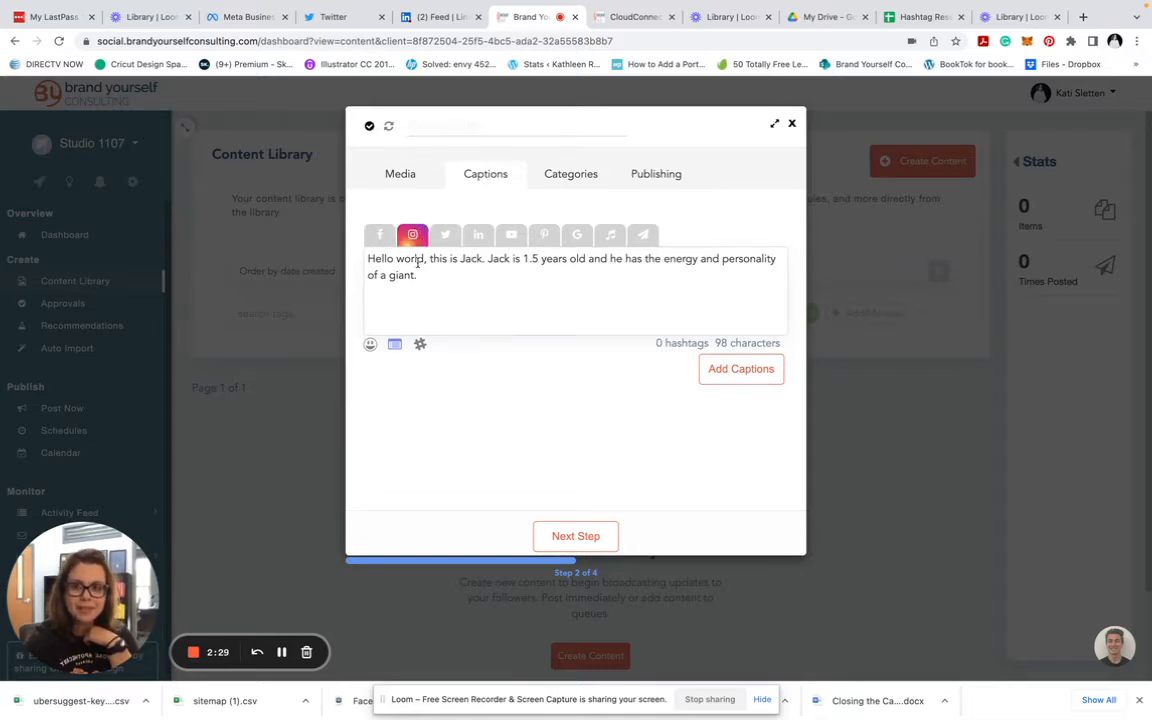
click(400, 272)
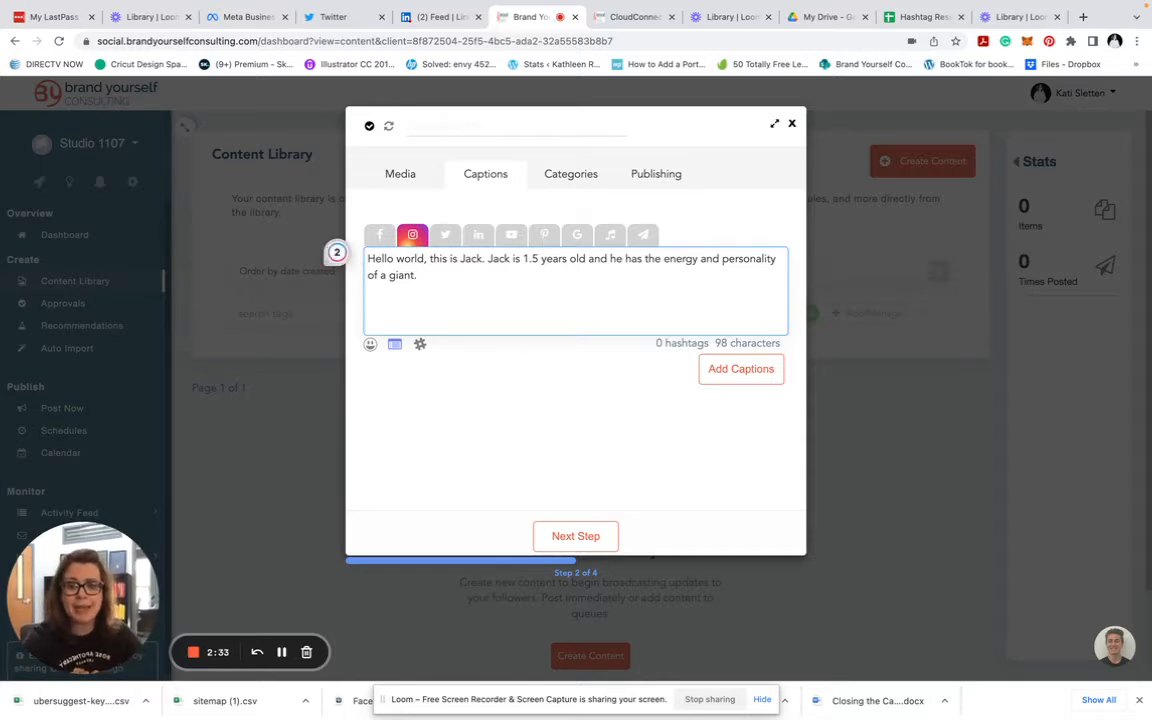
key(Return)
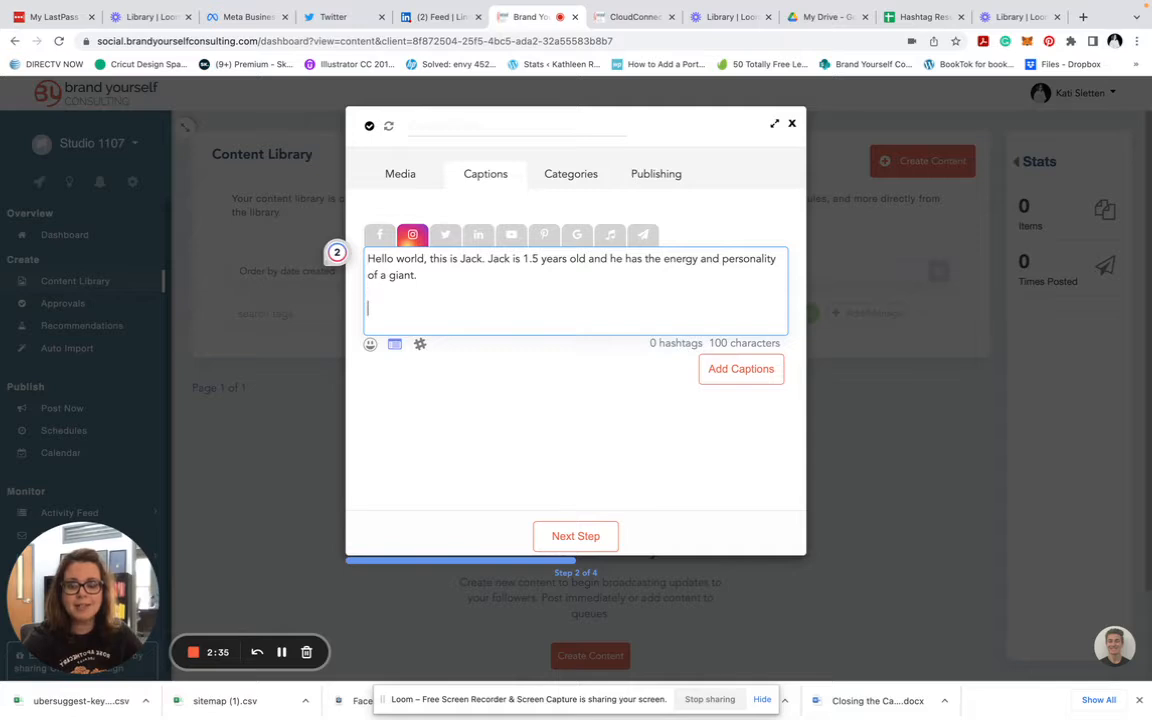
key(Return)
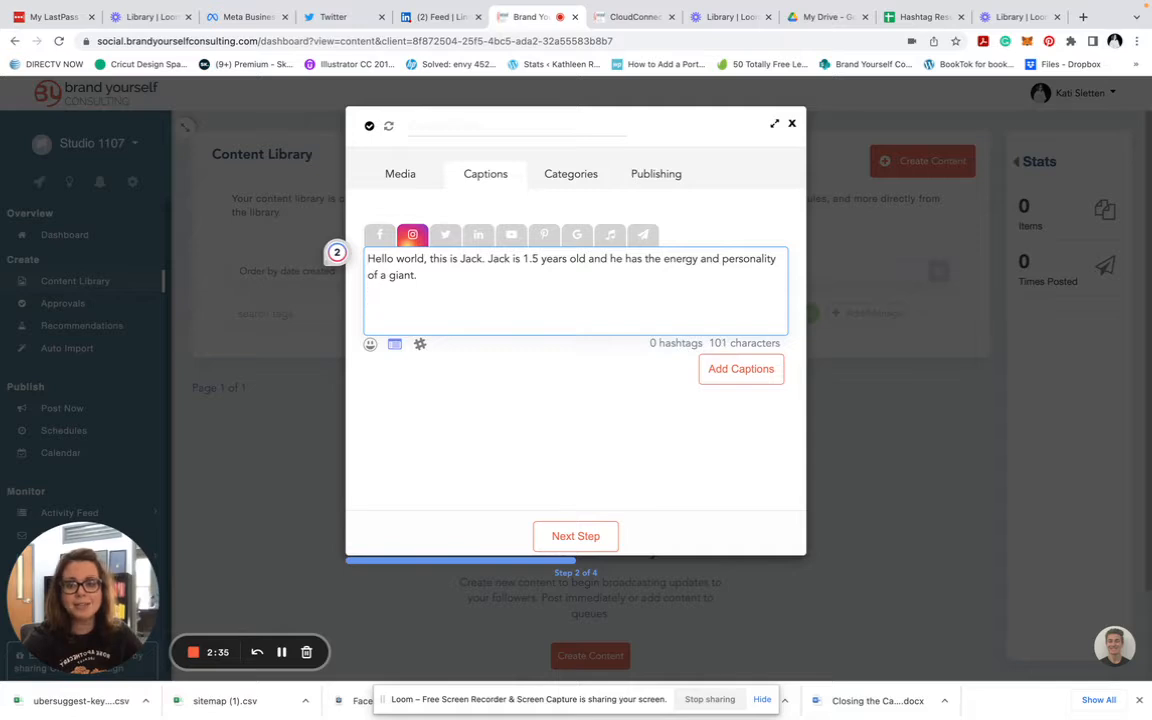
click(421, 348)
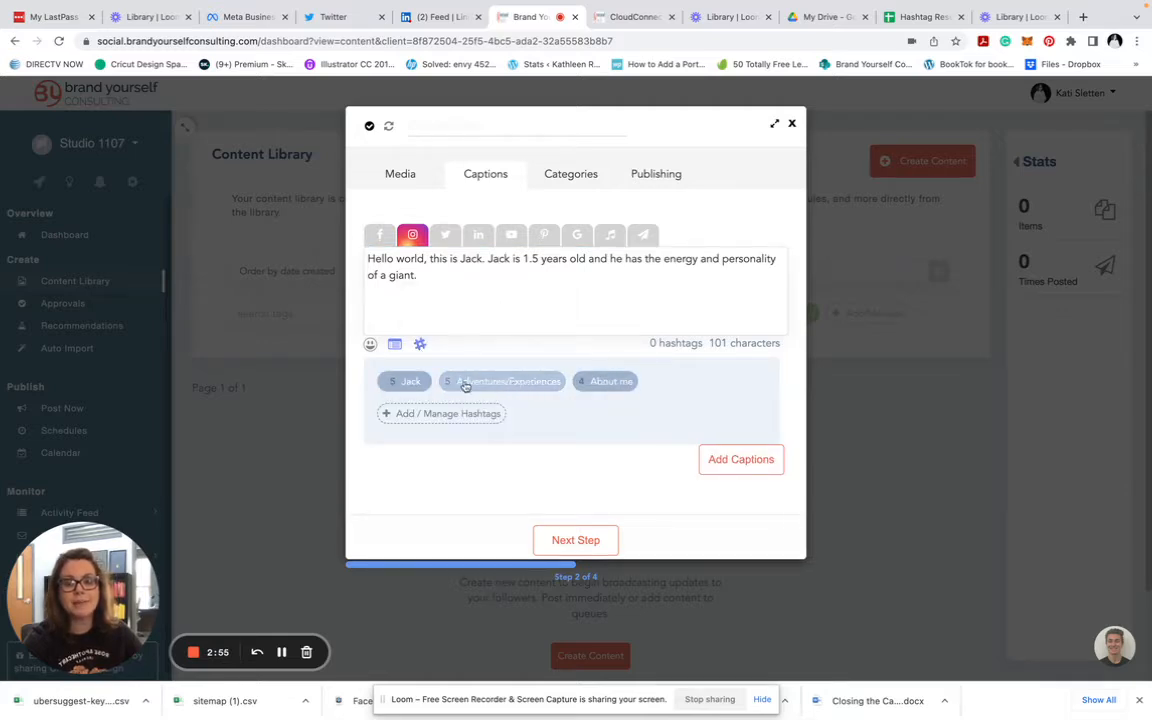
click(405, 384)
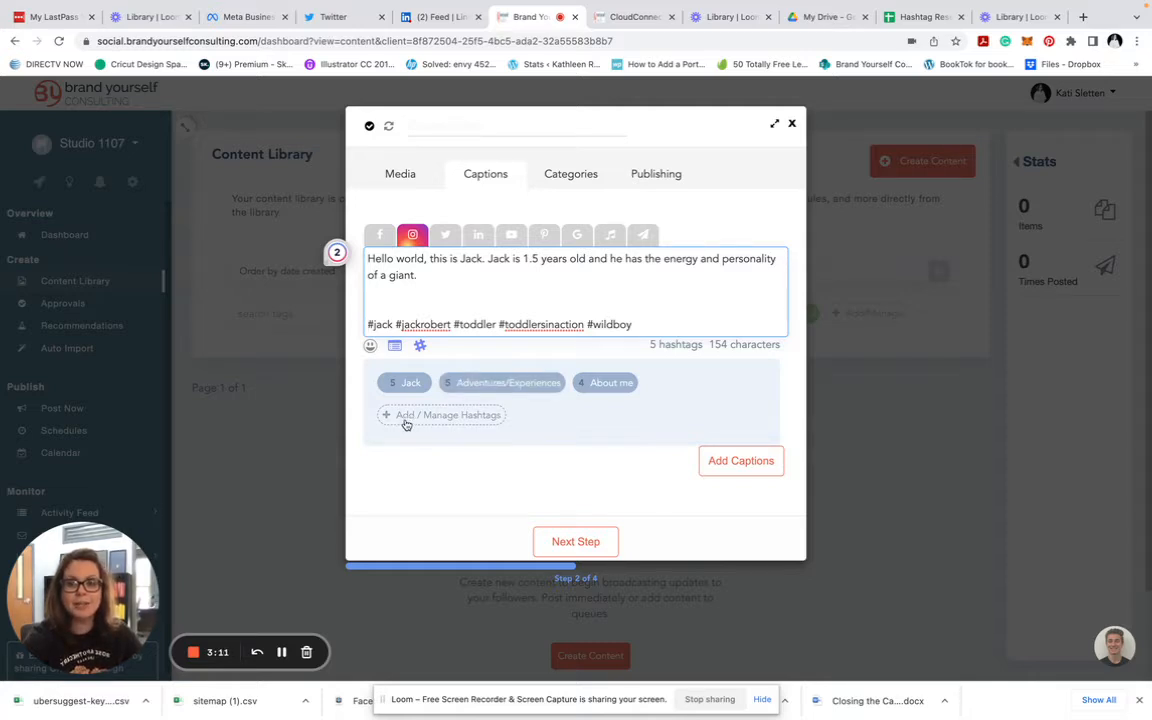
- Create a hashtag group named "Adventure Pass" containing #adventure and close the hashtag manager
click(455, 422)
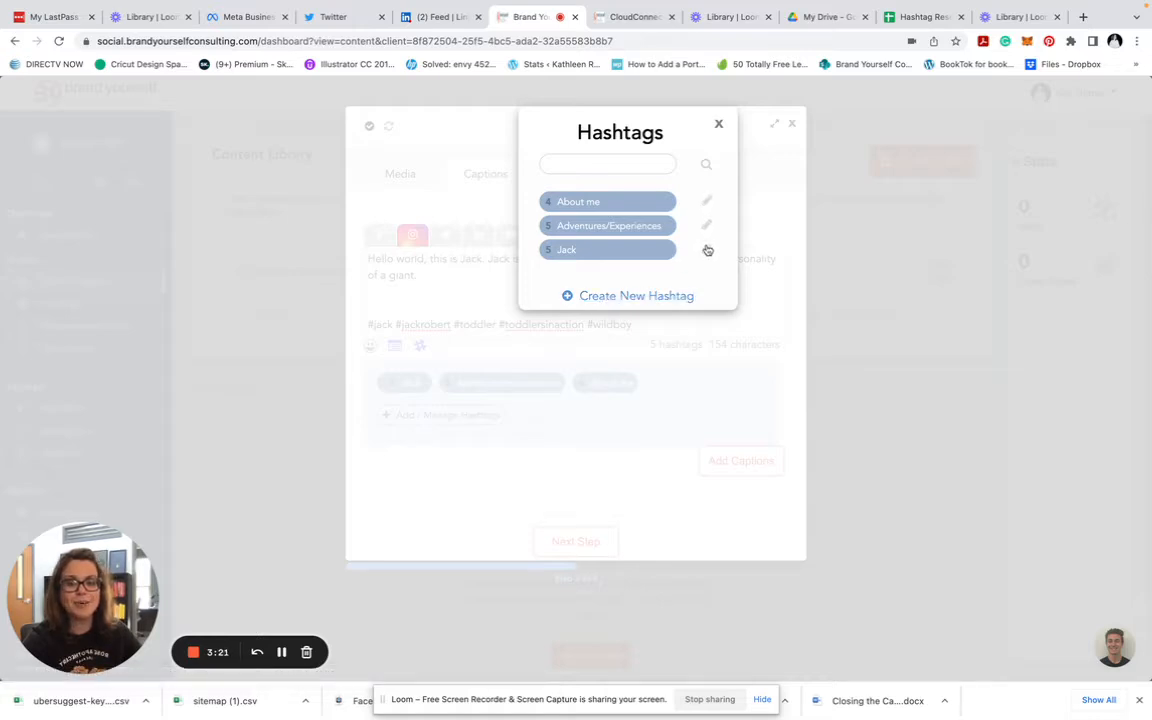
click(599, 296)
click(573, 179)
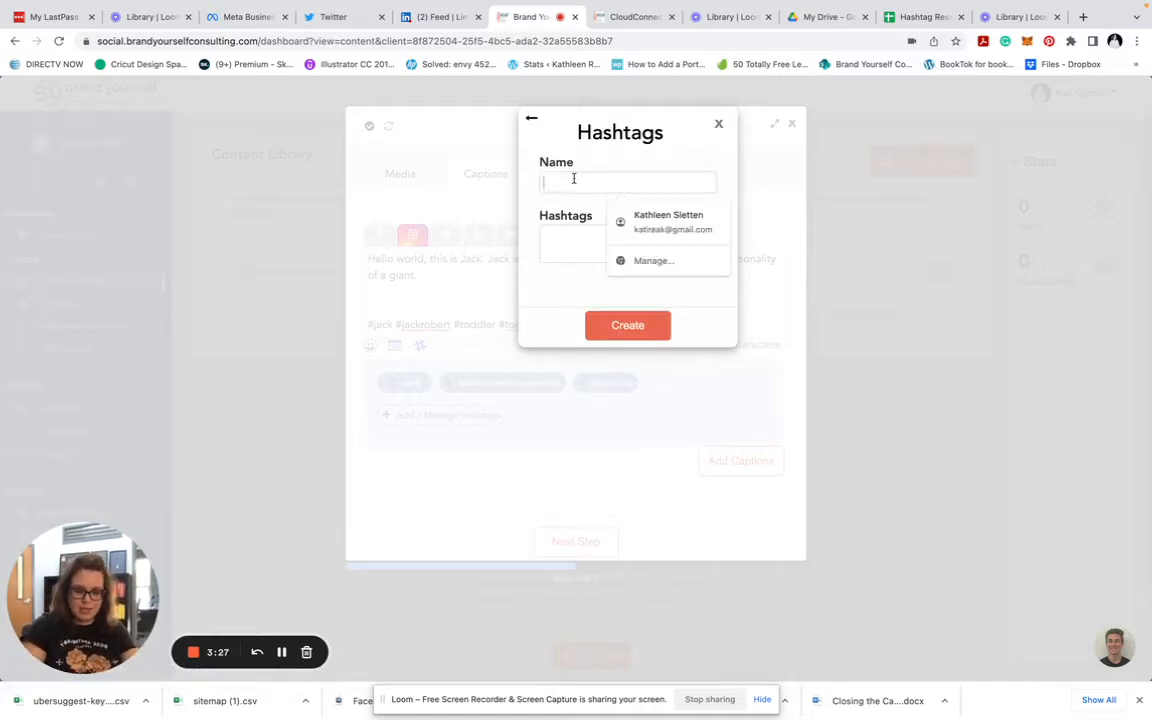
text(Adventure)
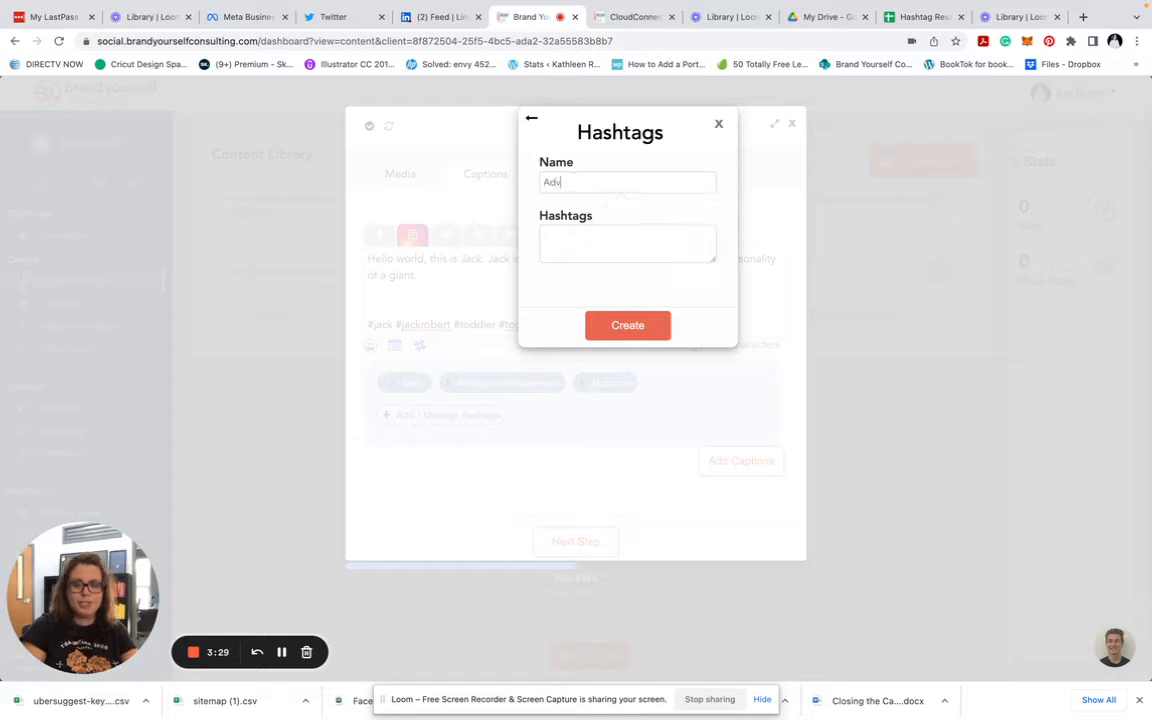
text(ass)
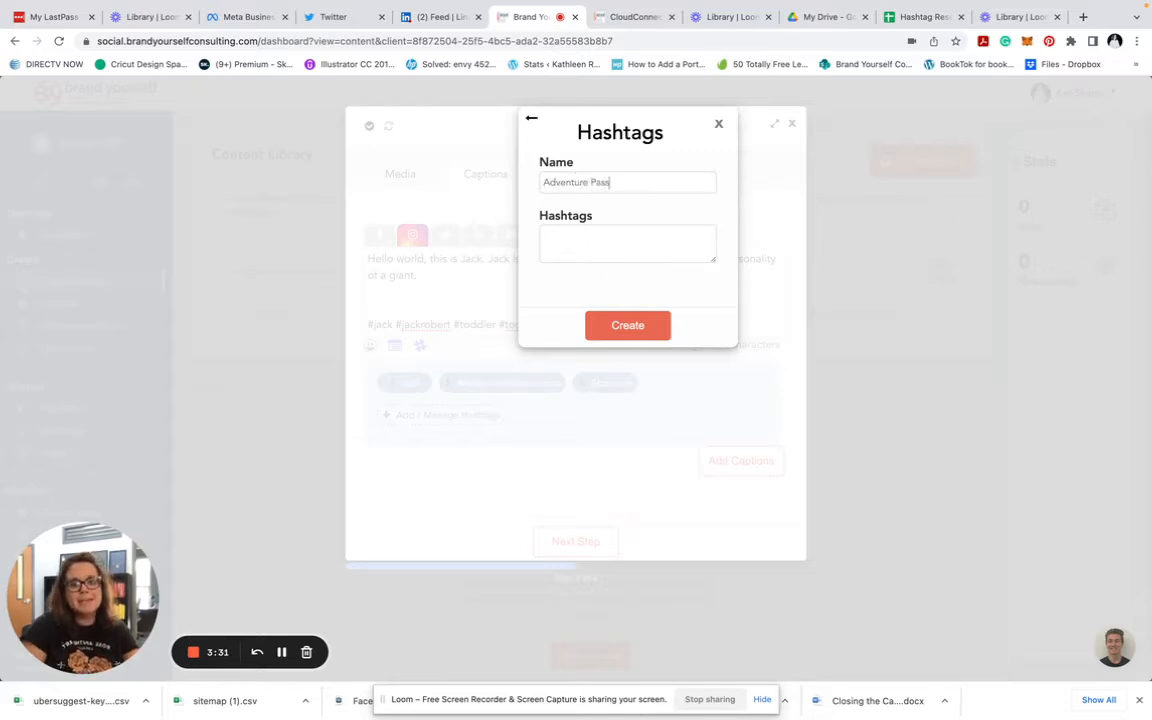
text(#adv)
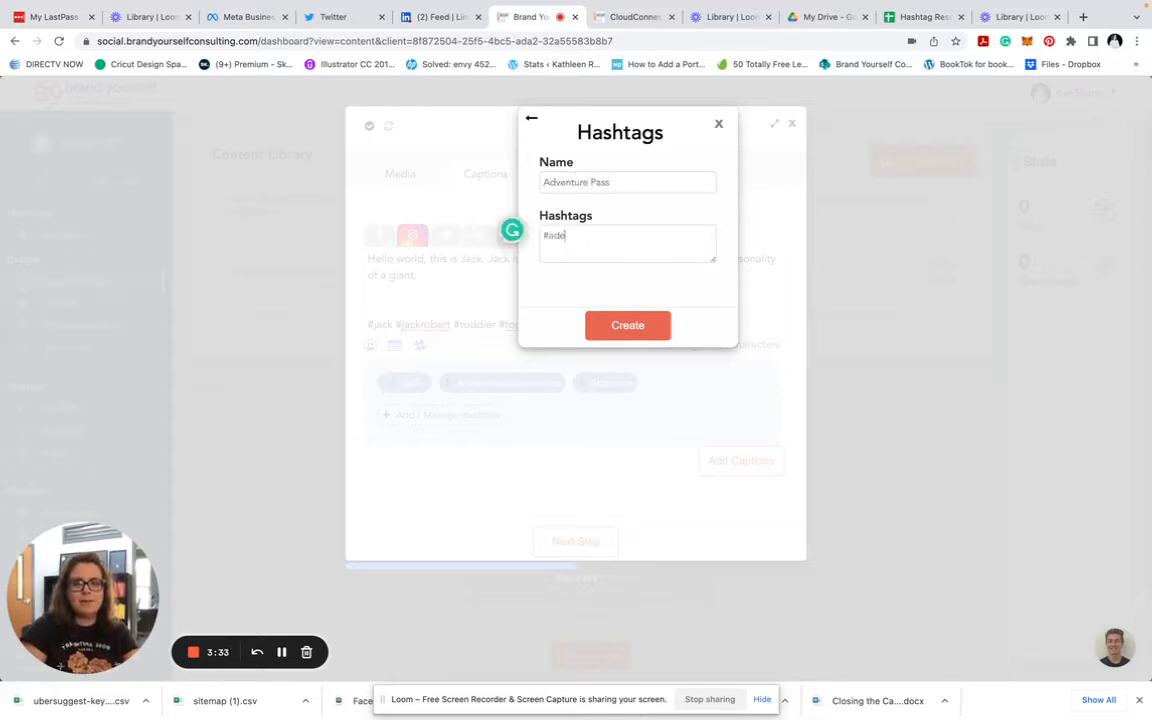
text(enture)
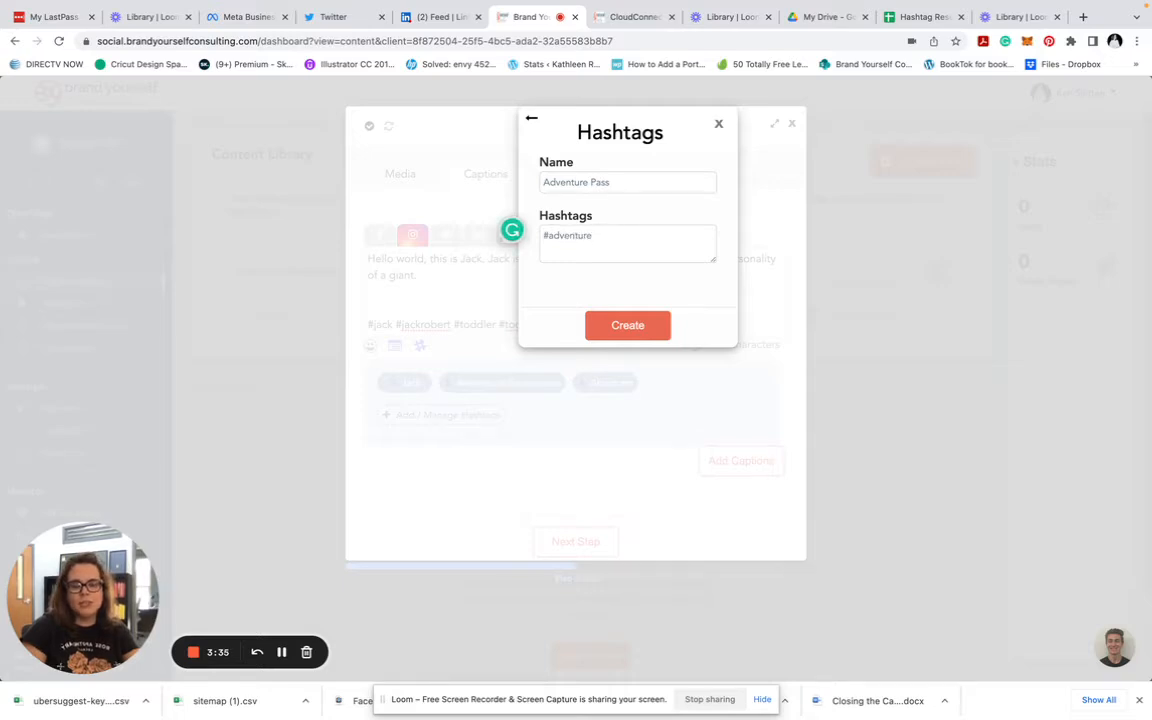
click(628, 326)
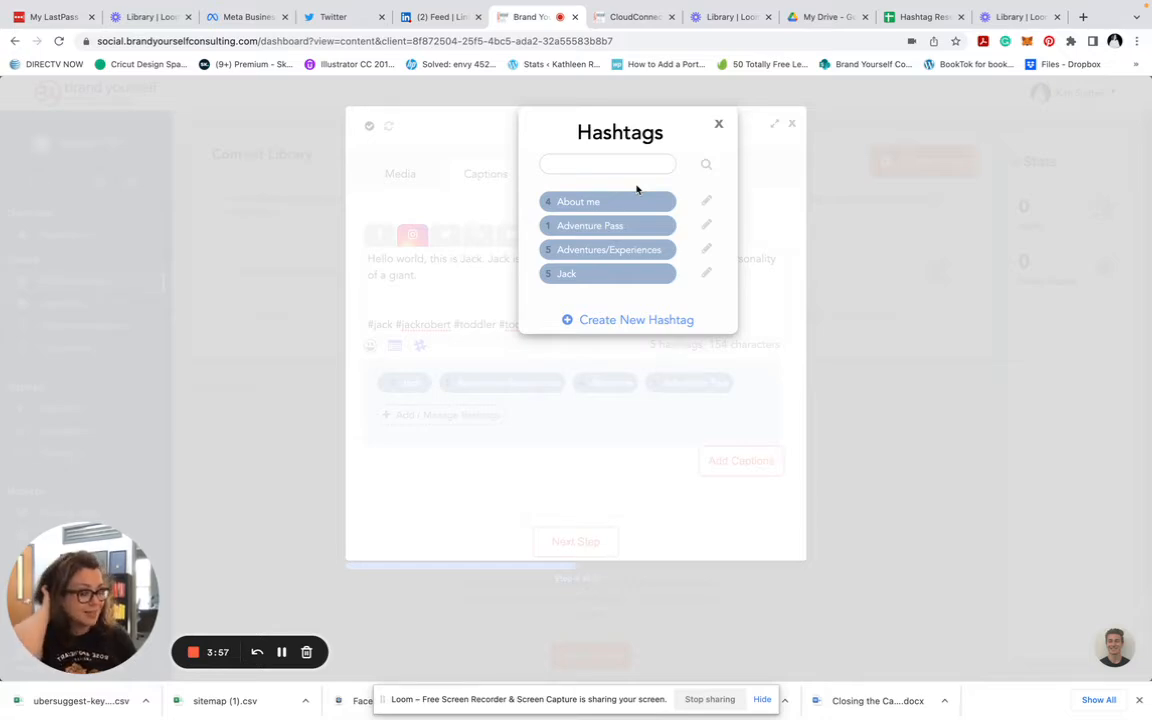
click(718, 123)
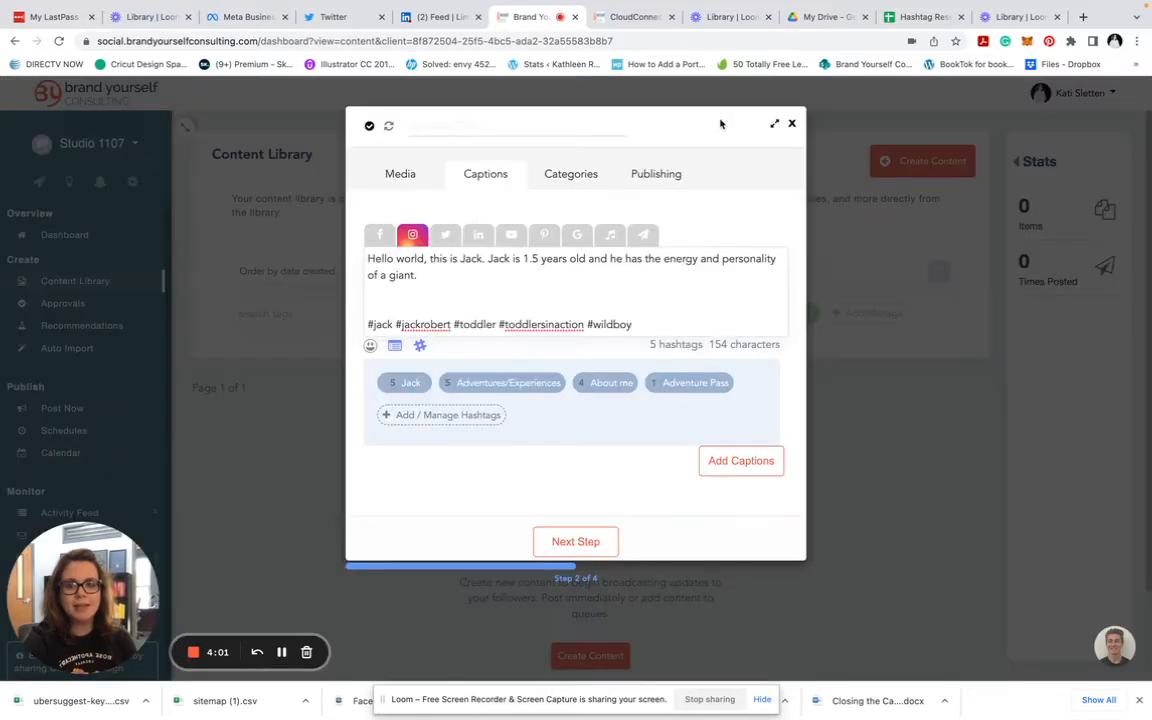
- Remove the opening greeting sentence from the Twitter version of the caption
click(443, 237)
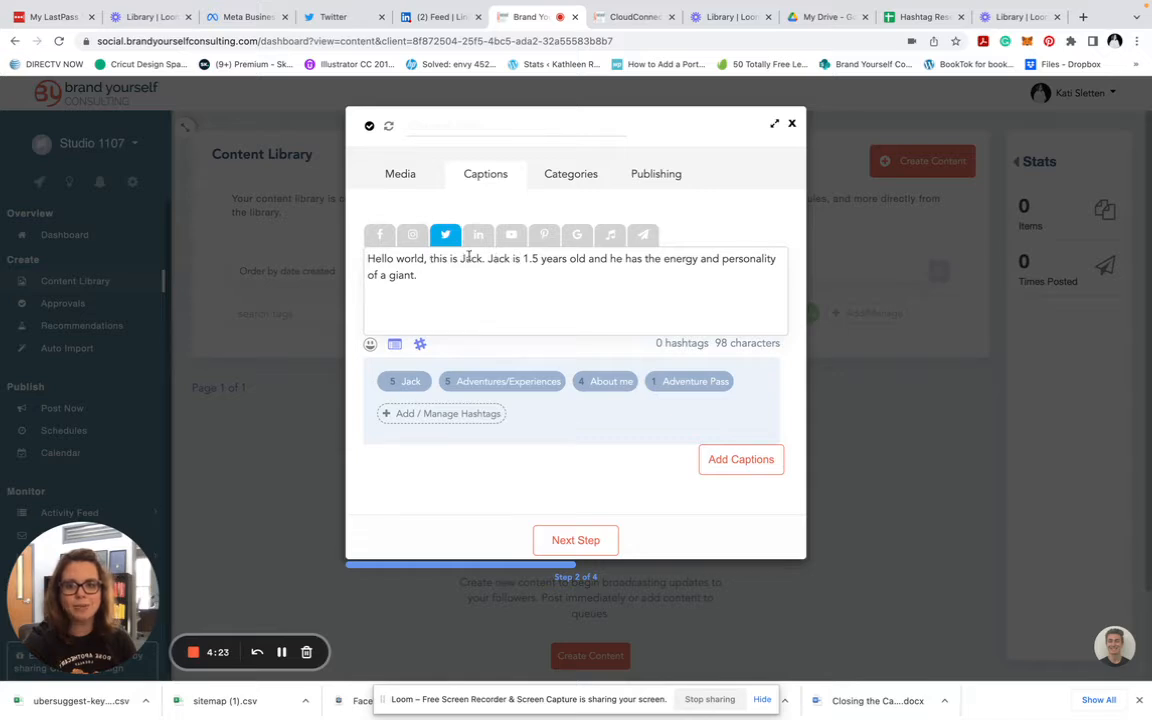
drag(488, 258, 327, 257)
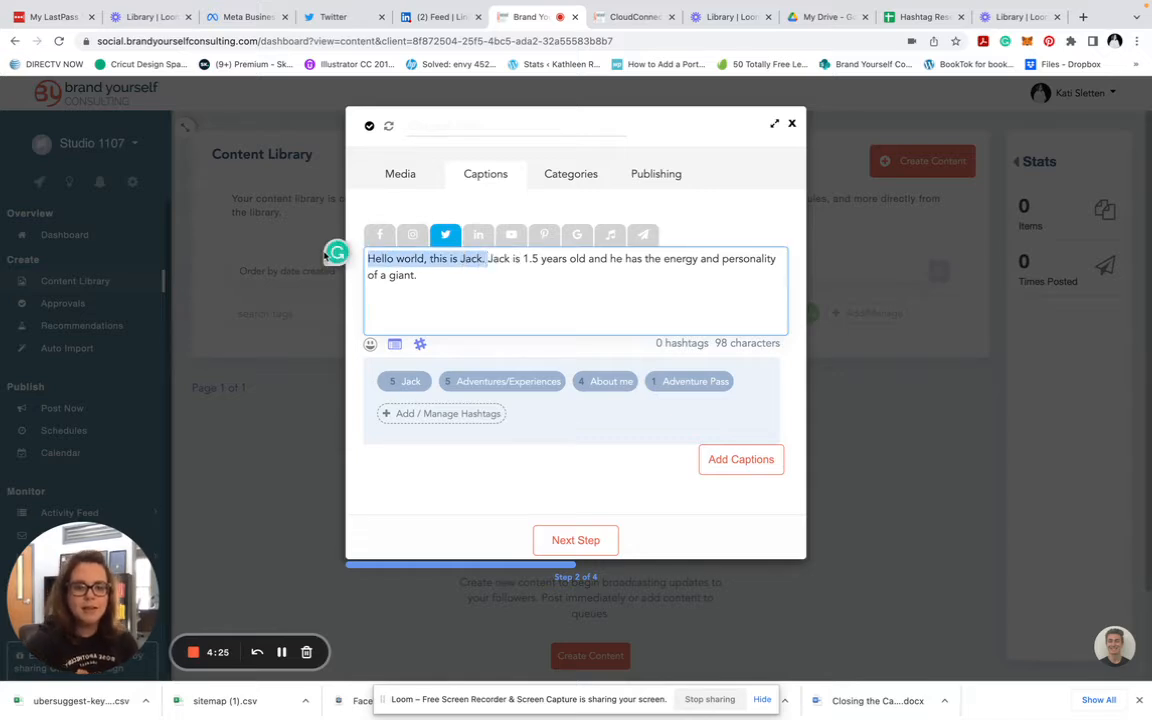
key(BackSpace)
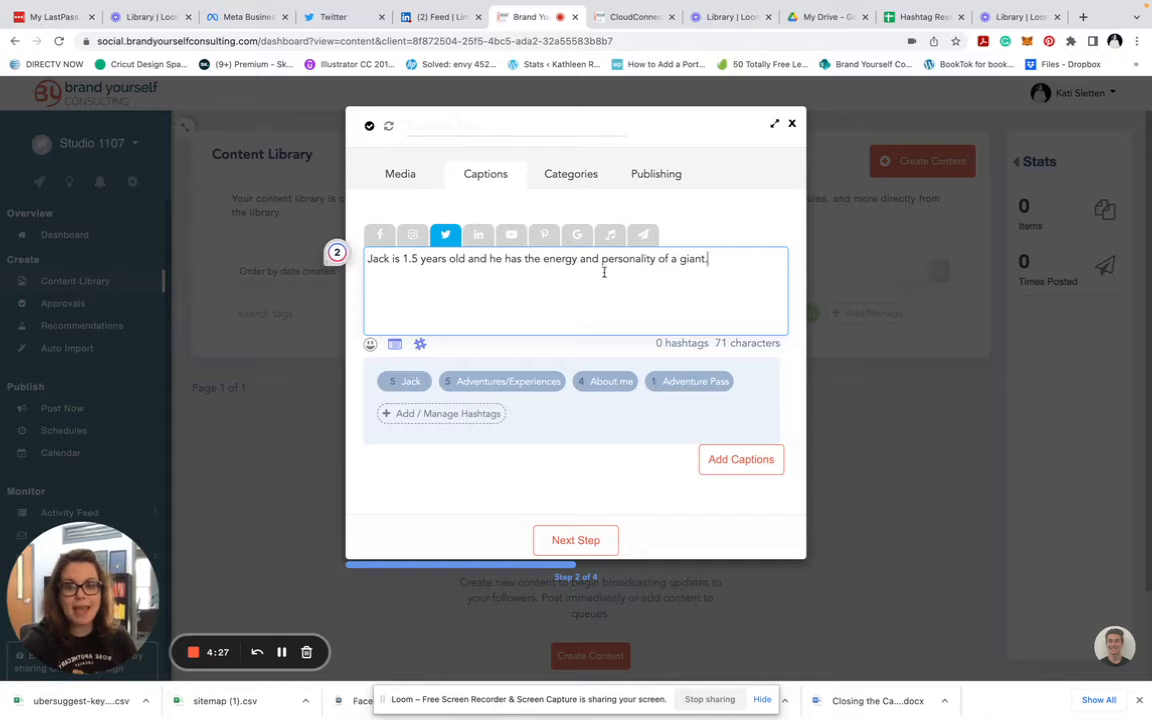
- Insert the saved hashtag group named after the child into the Twitter caption, separated from the text by a blank line
key(Return)
key(Return)
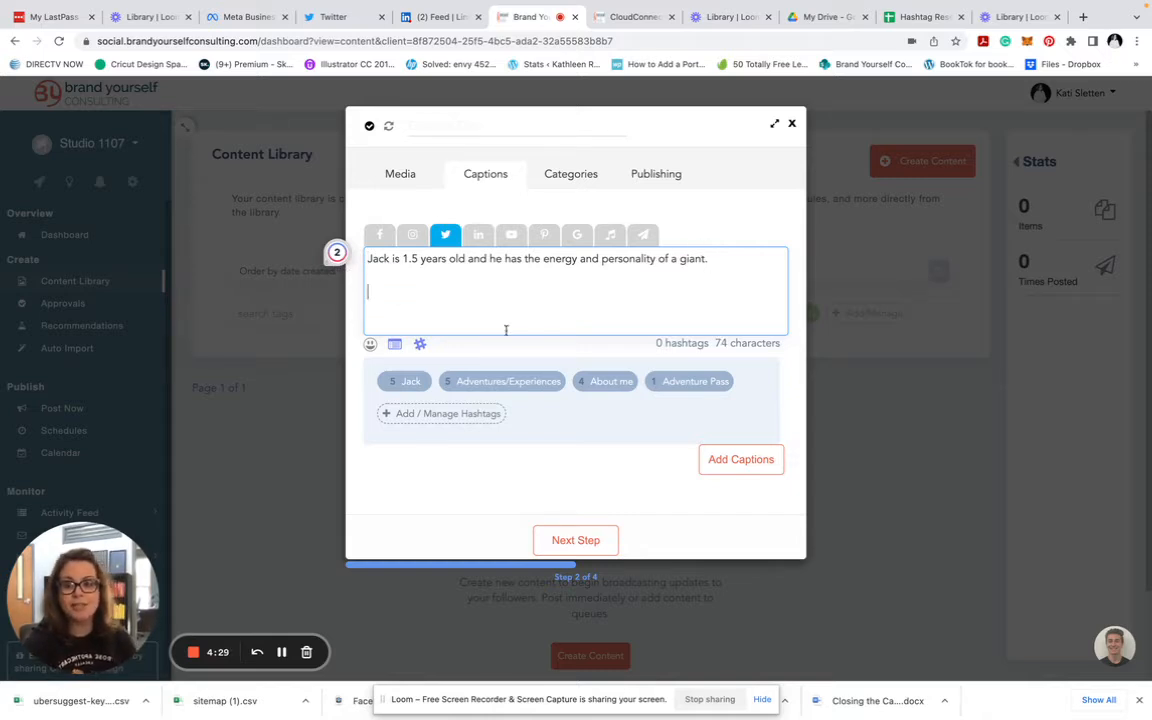
click(405, 381)
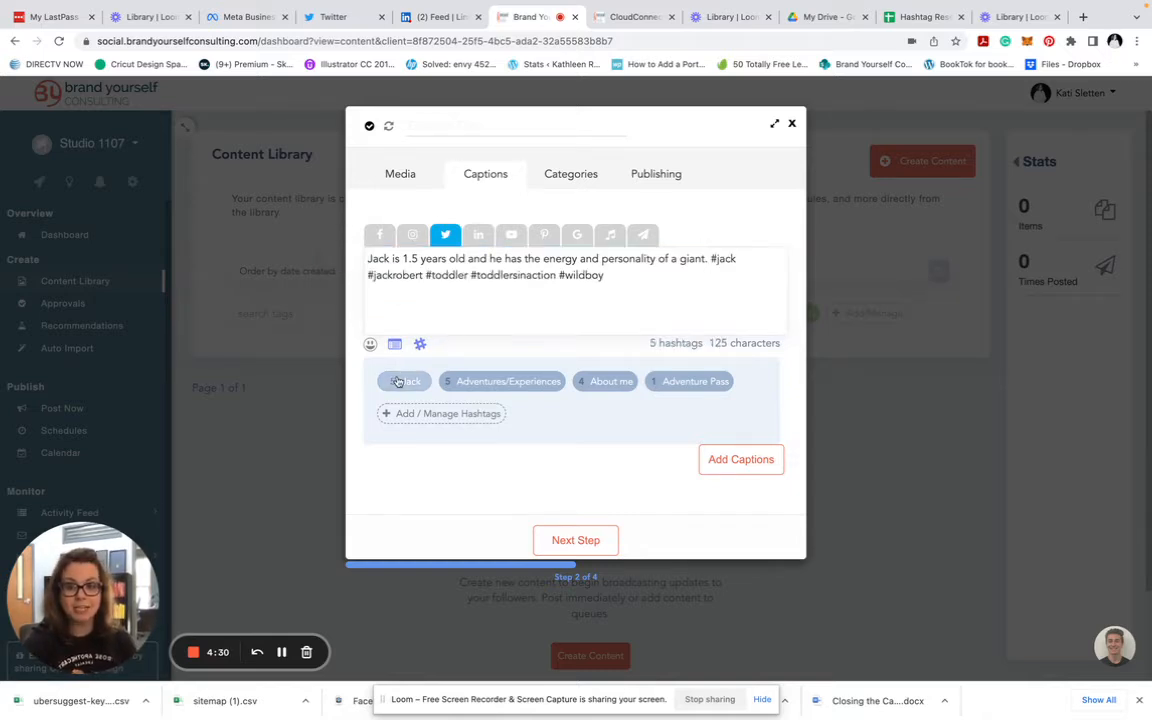
click(712, 258)
key(Return)
key(Return)
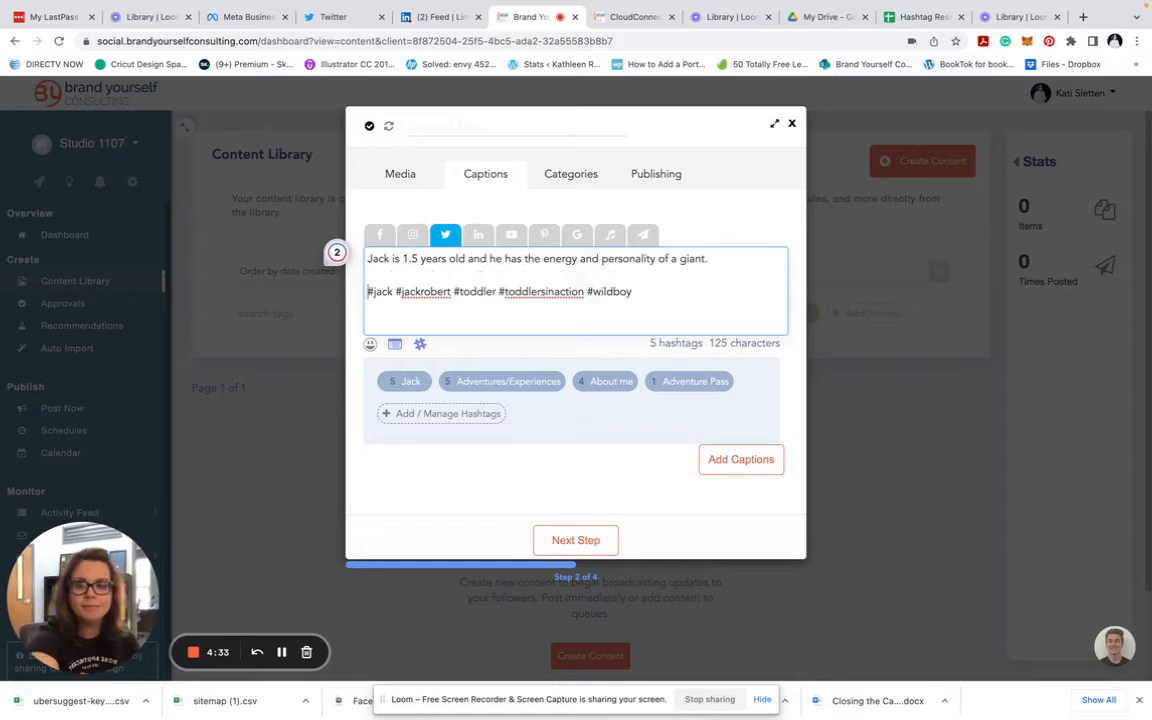
- Append the Adventures/Experiences, Adventure Pass and About me hashtag groups to the Twitter caption
click(510, 382)
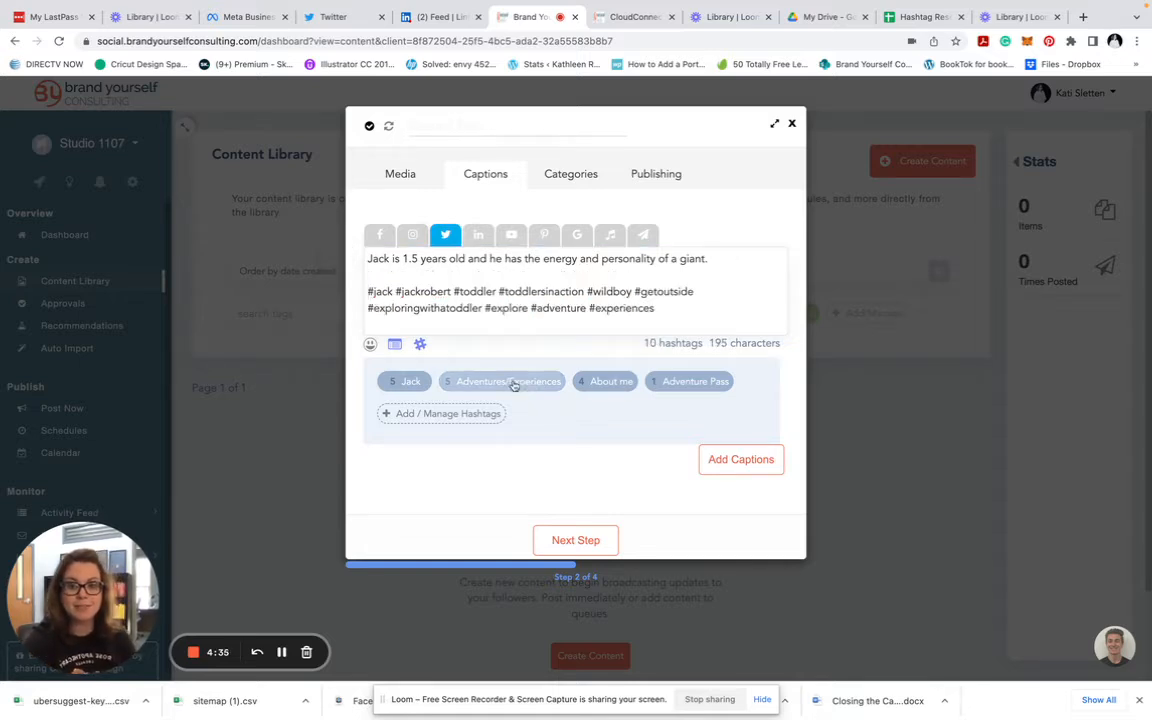
click(602, 385)
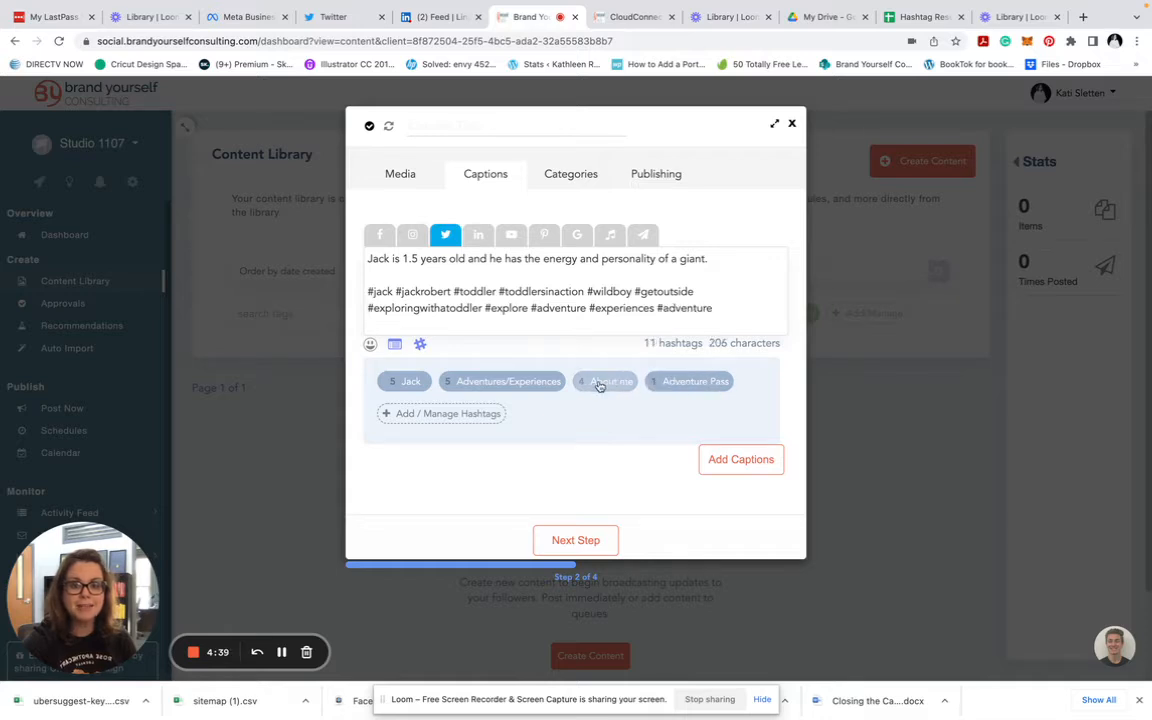
click(600, 385)
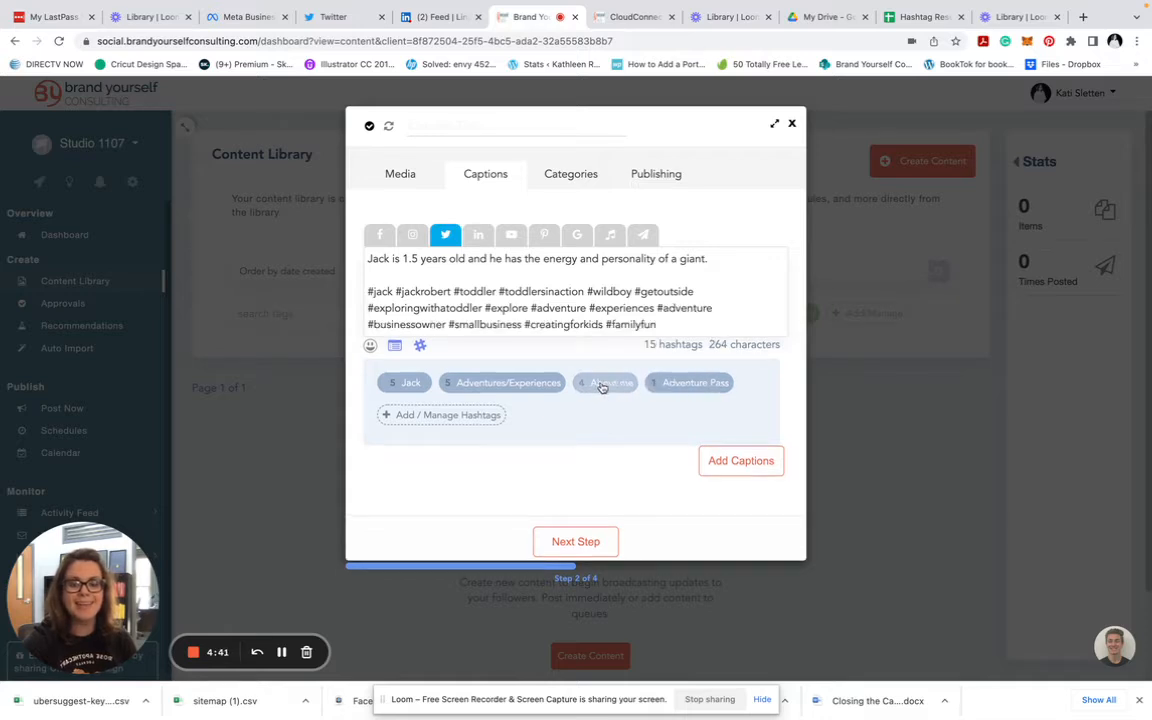
- Add a second sentence to the Twitter caption saying the child "loves to play in the water and he is an avid dino fan."
click(728, 259)
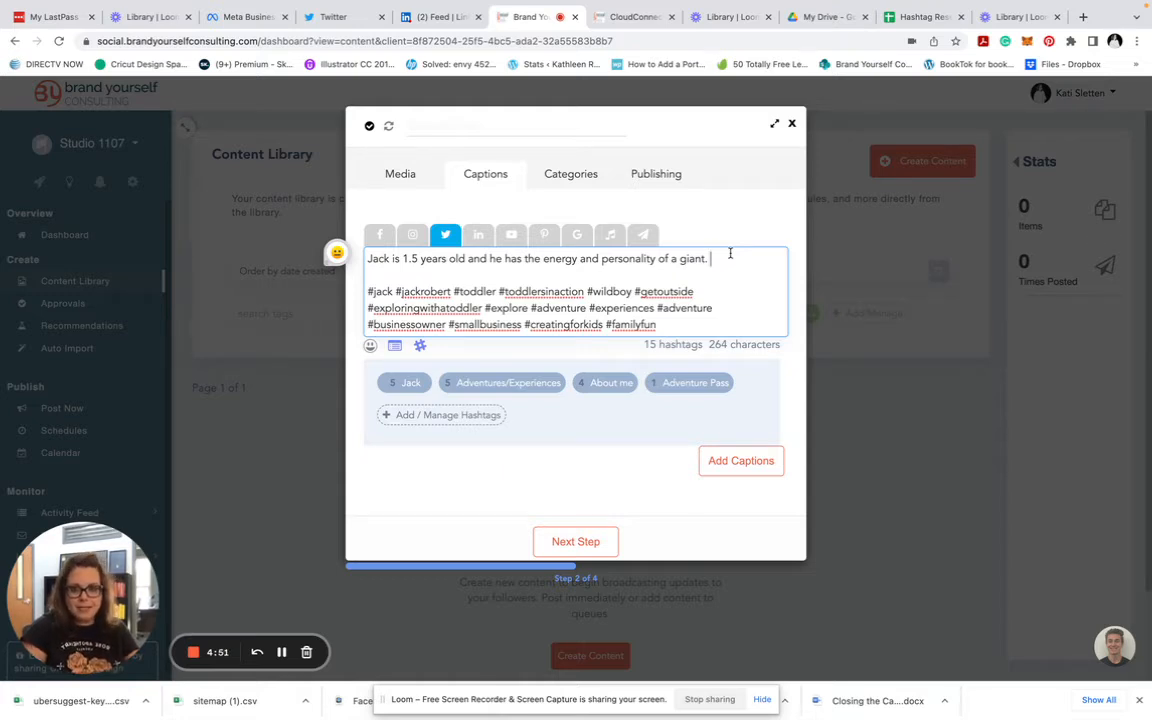
text(Jack)
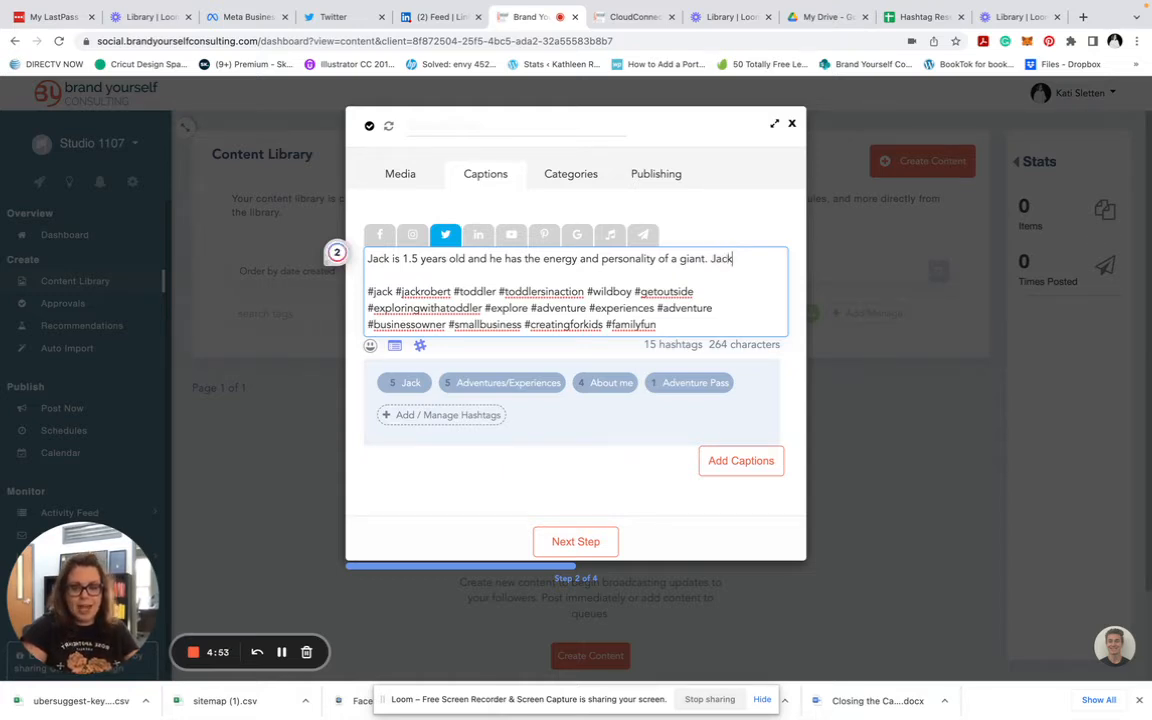
text( loves to)
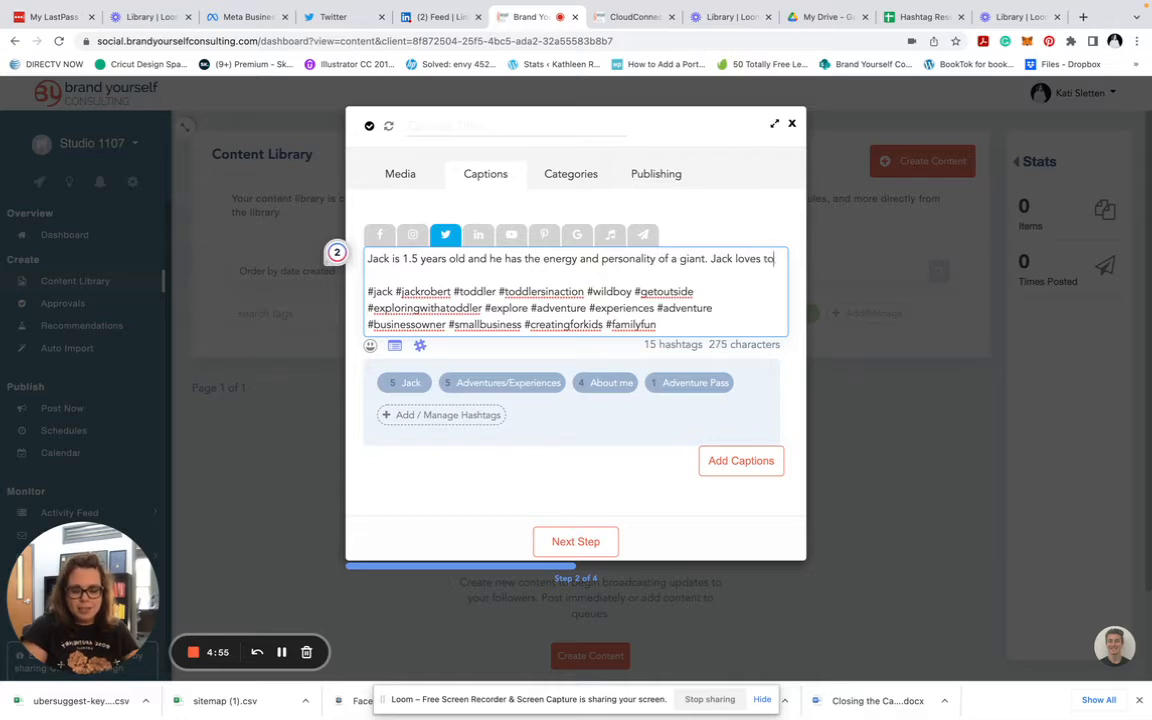
text( play in the water a)
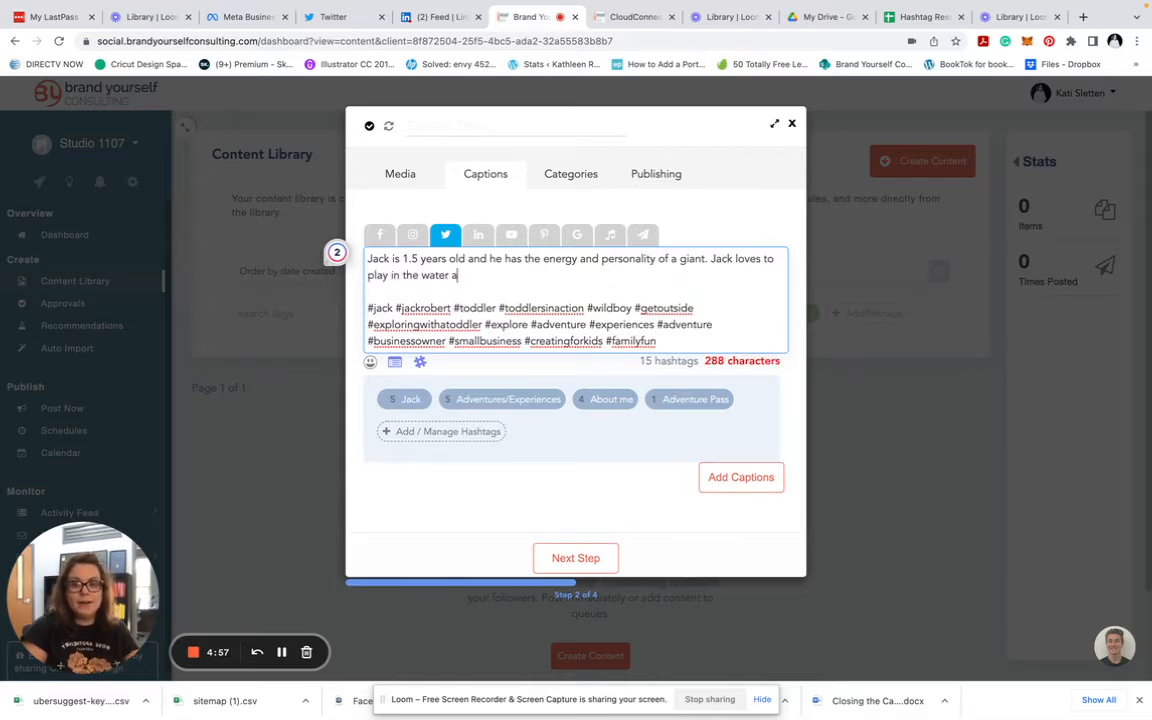
text(nd he is an avid dino fan.)
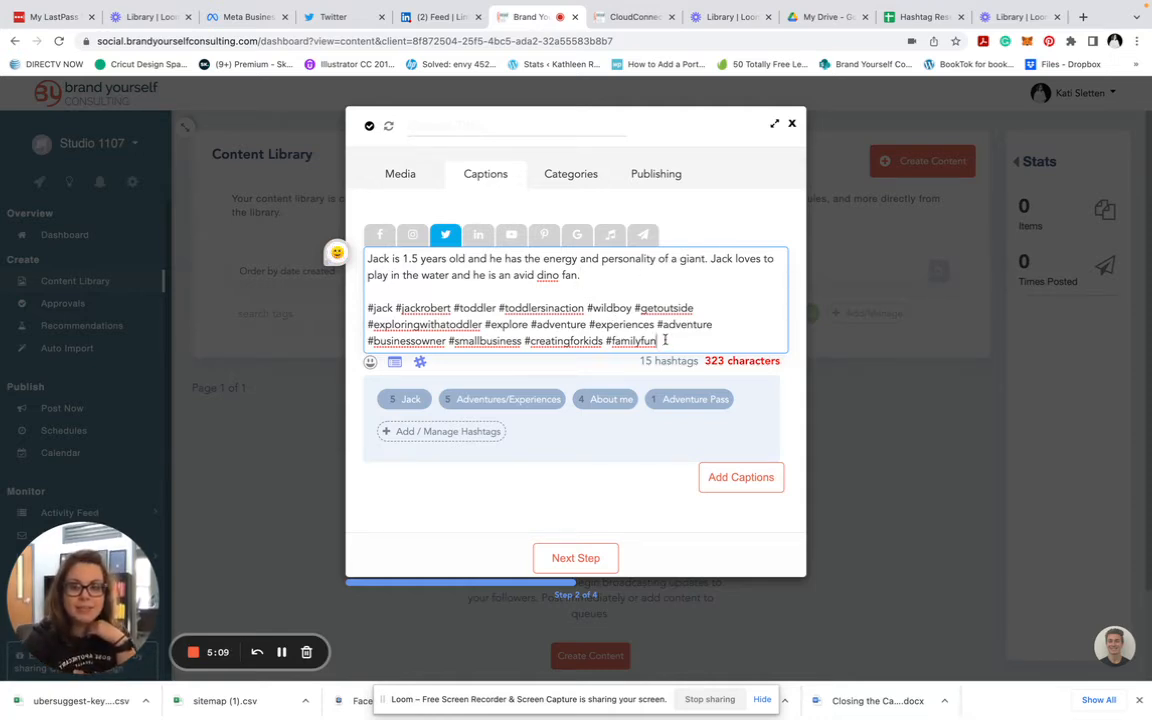
- Delete all hashtags after #wildboy from the Twitter caption
drag(671, 343, 634, 313)
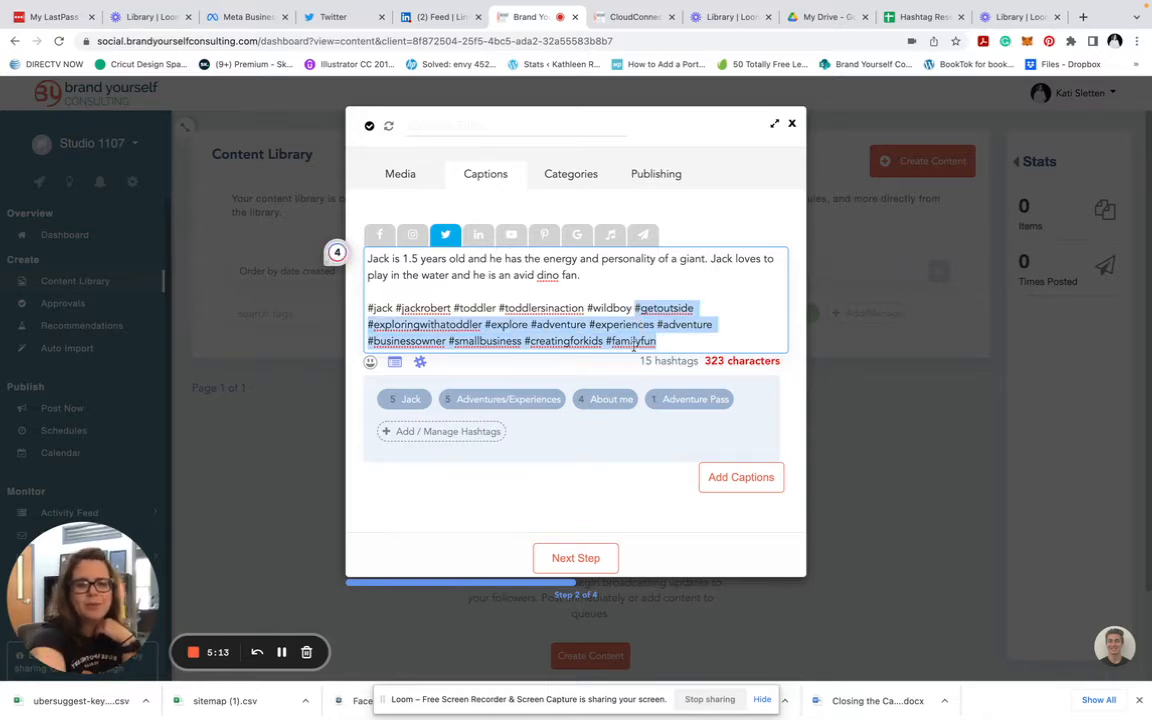
key(BackSpace)
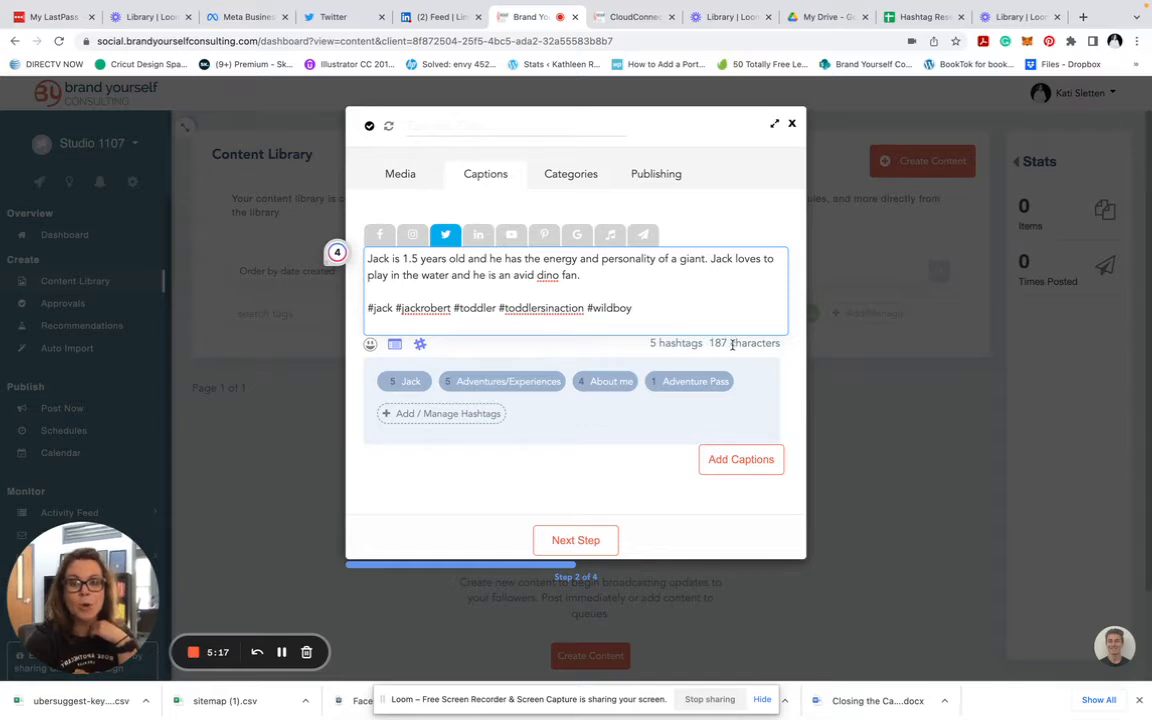
- Add blank lines to the end of the LinkedIn caption and insert the hashtag group named after the child
click(479, 236)
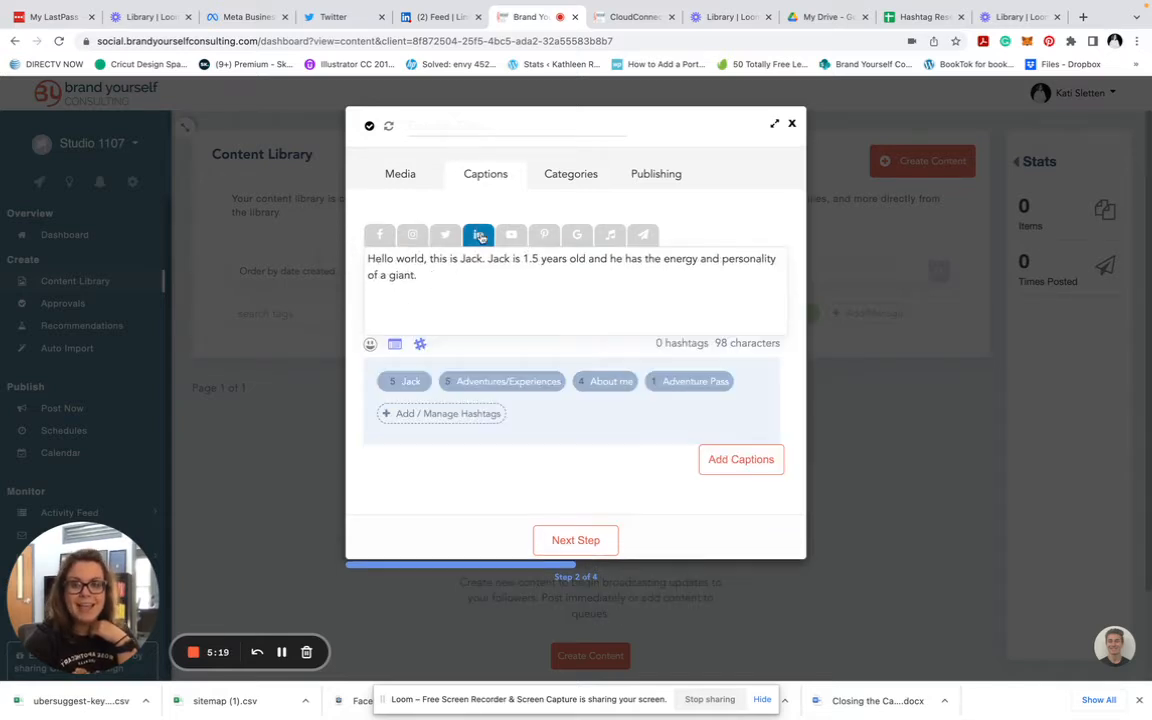
click(414, 309)
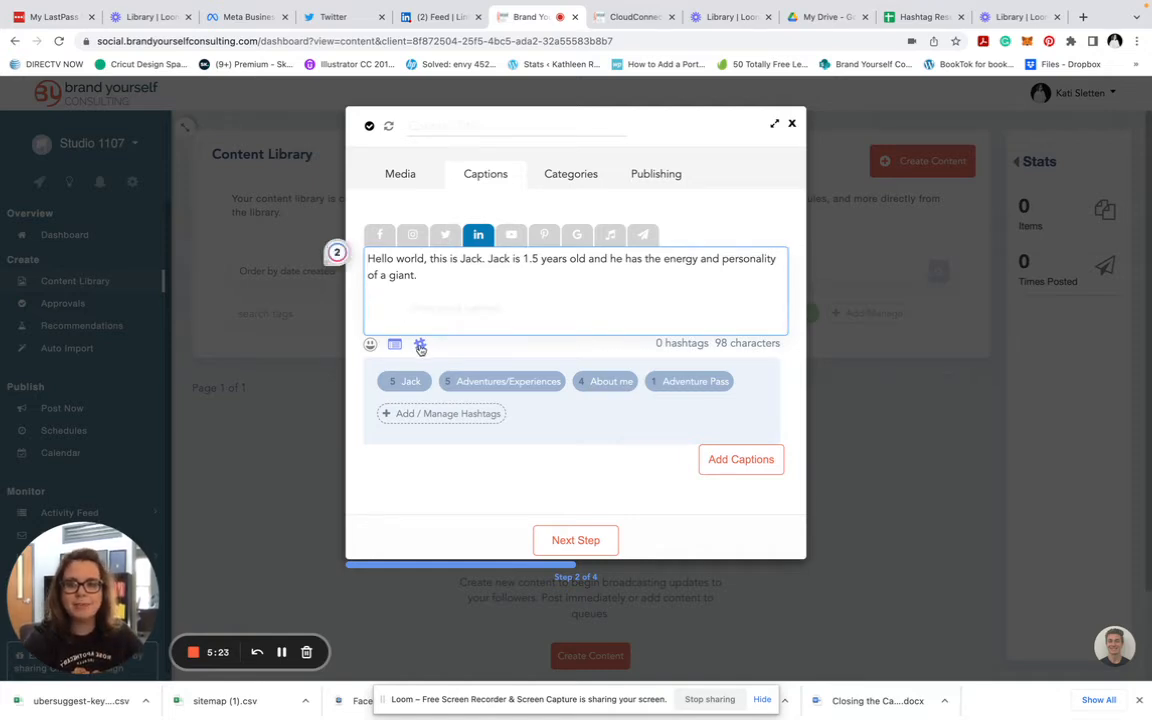
click(408, 382)
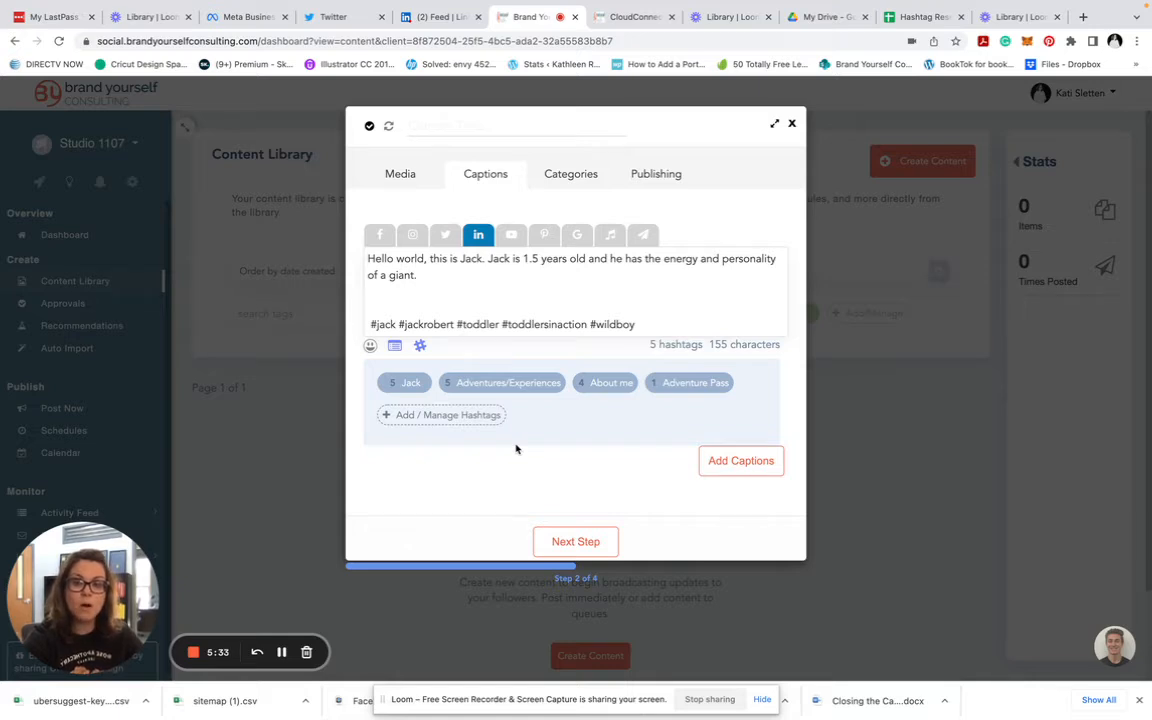
- Proceed to the categories stage and assign the About me/family and Adventures/Experiences categories to the content
click(578, 542)
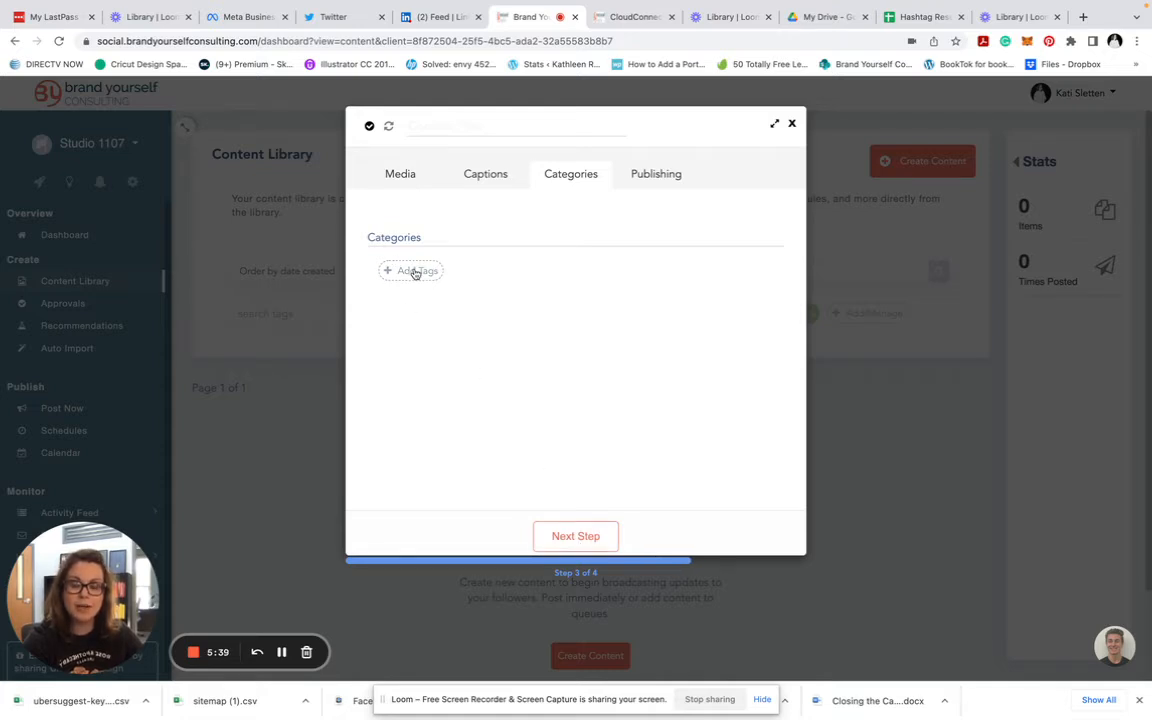
click(415, 272)
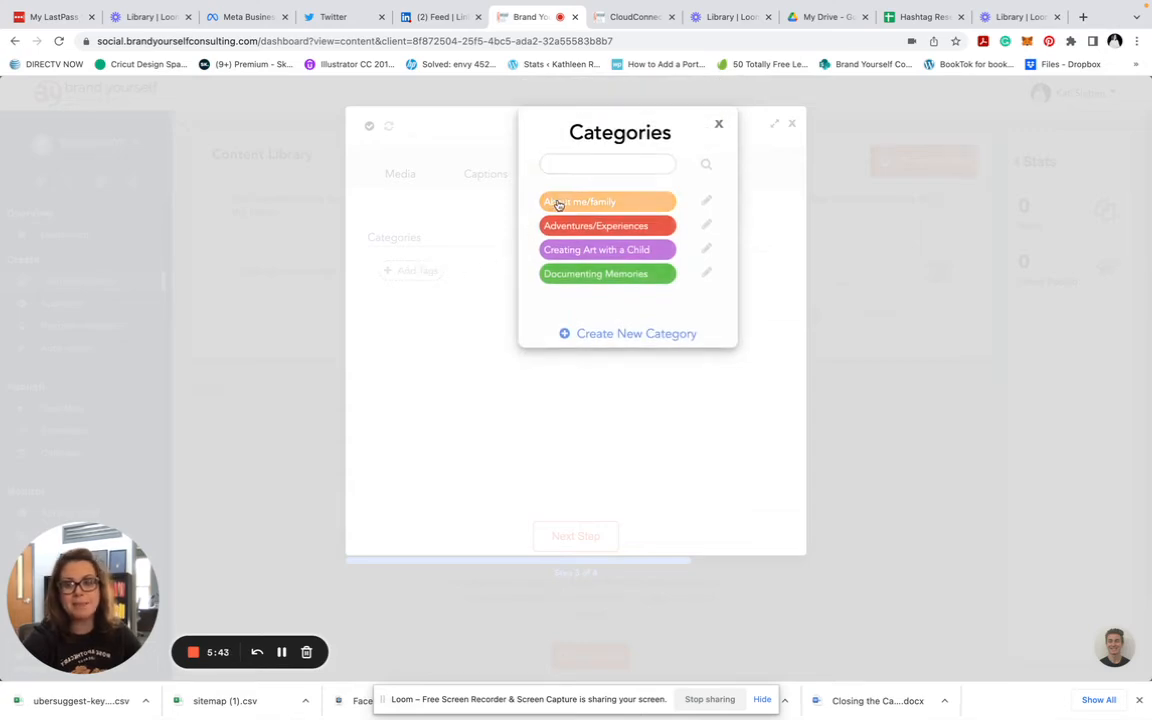
click(558, 204)
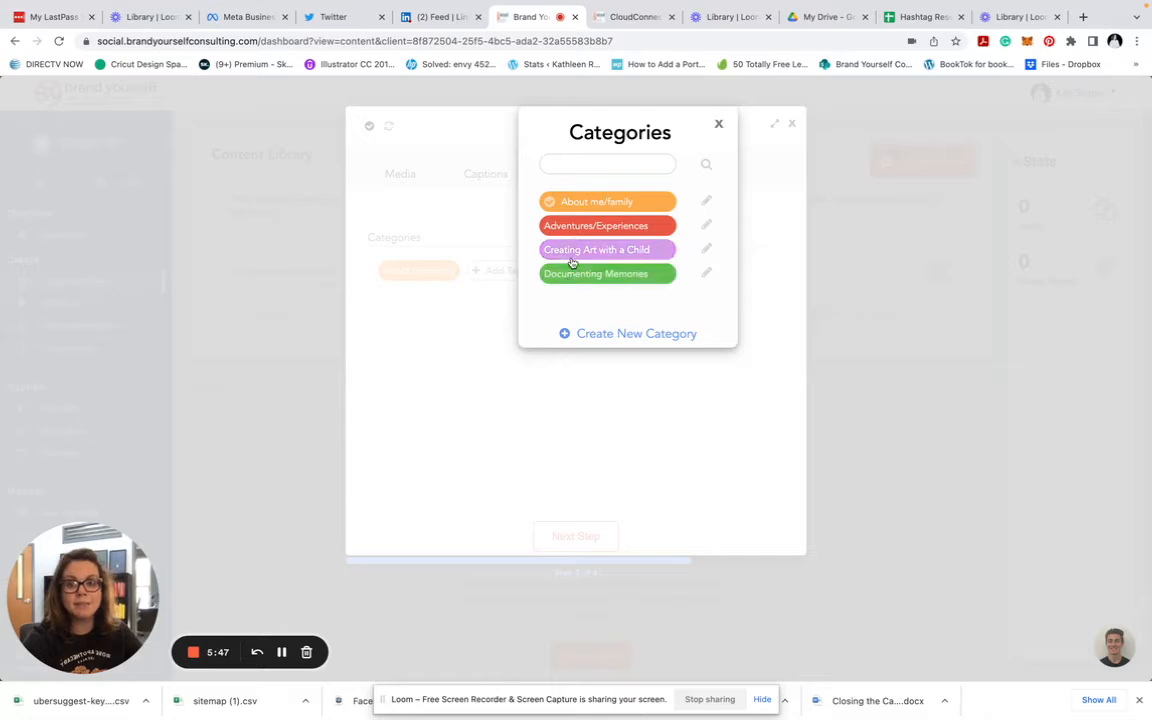
click(580, 228)
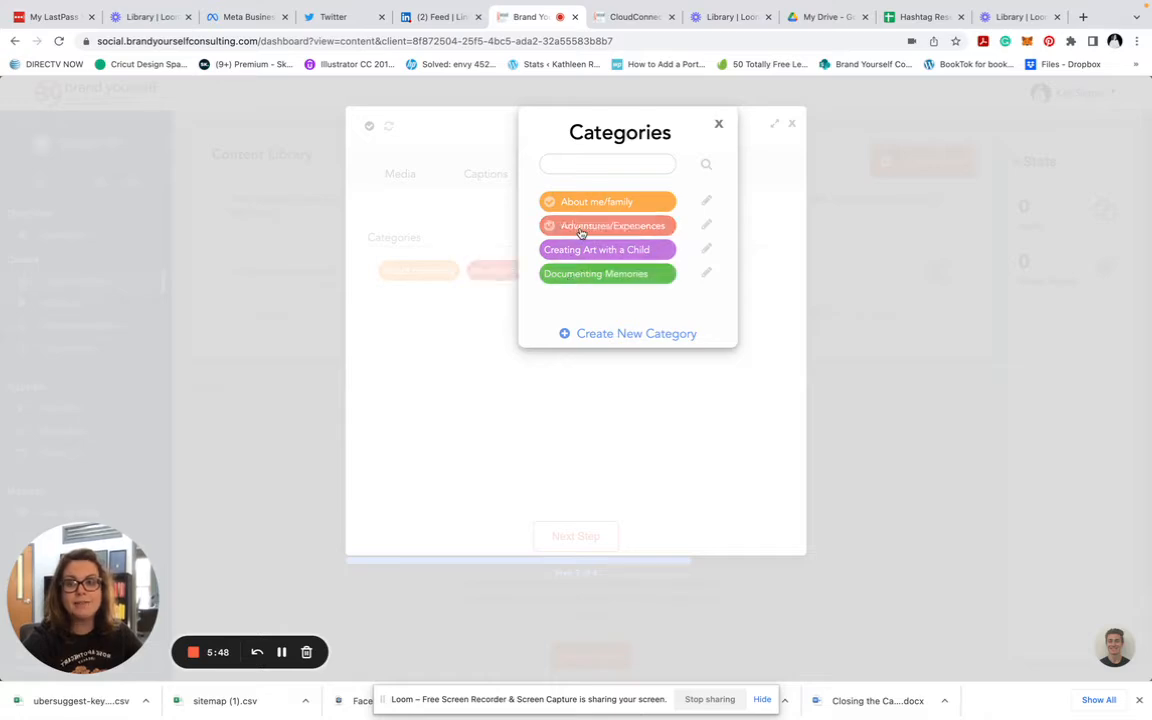
click(433, 343)
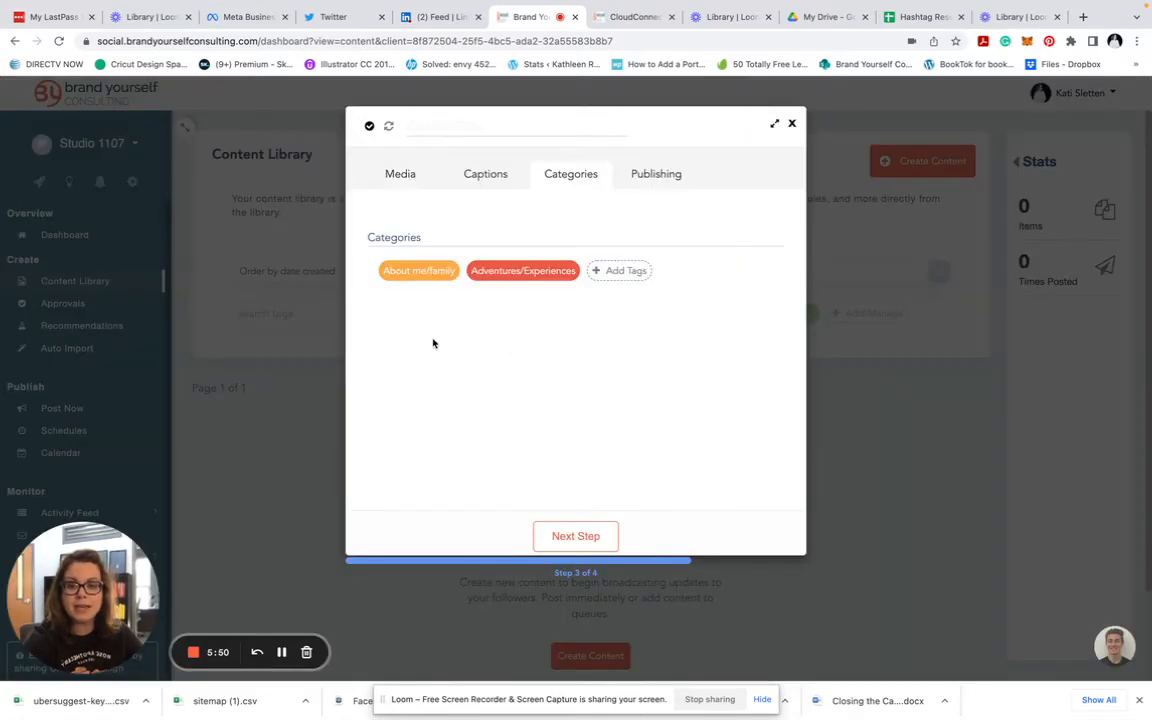
- Remove the Adventures/Experiences category from the content item
click(506, 270)
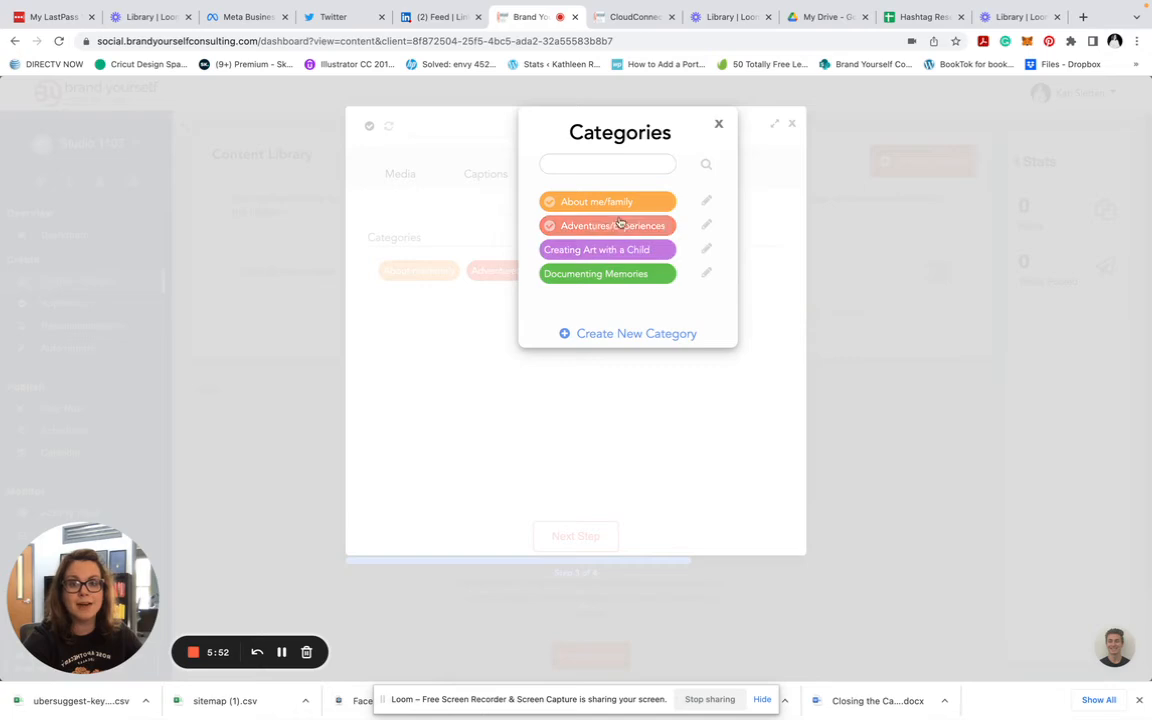
click(549, 226)
click(443, 394)
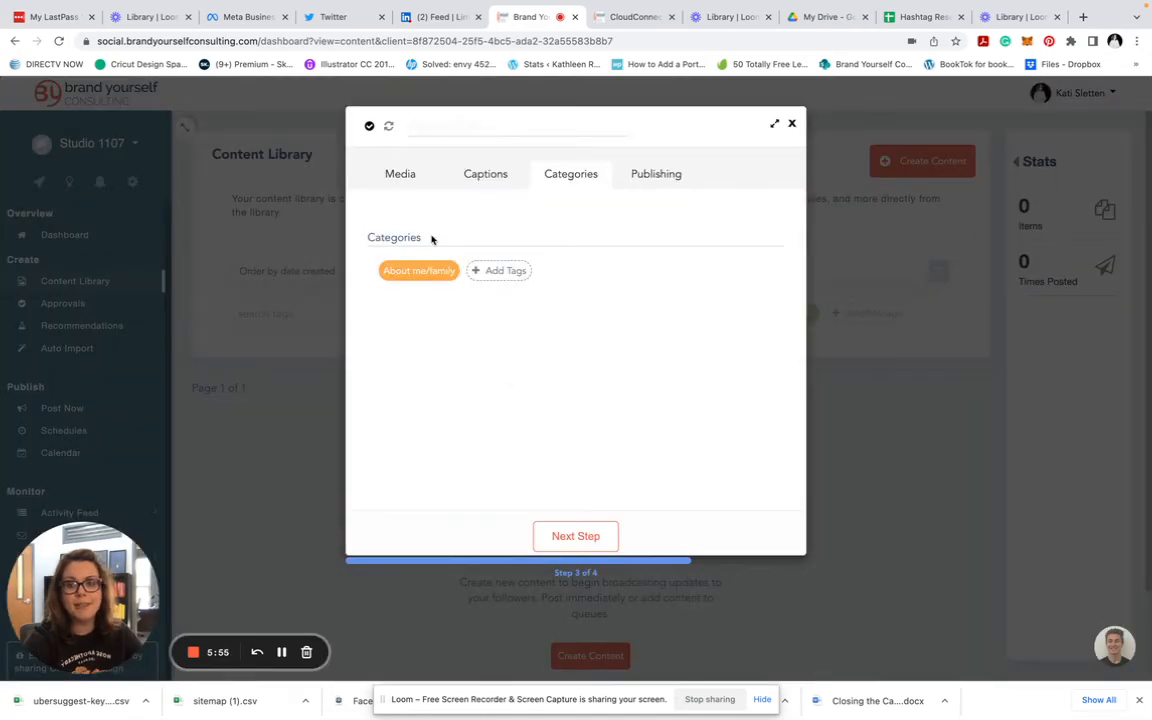
- Proceed to the publishing stage, include the Twitter account among the default accounts and save the content
click(575, 536)
scroll(445, 450, down, 4)
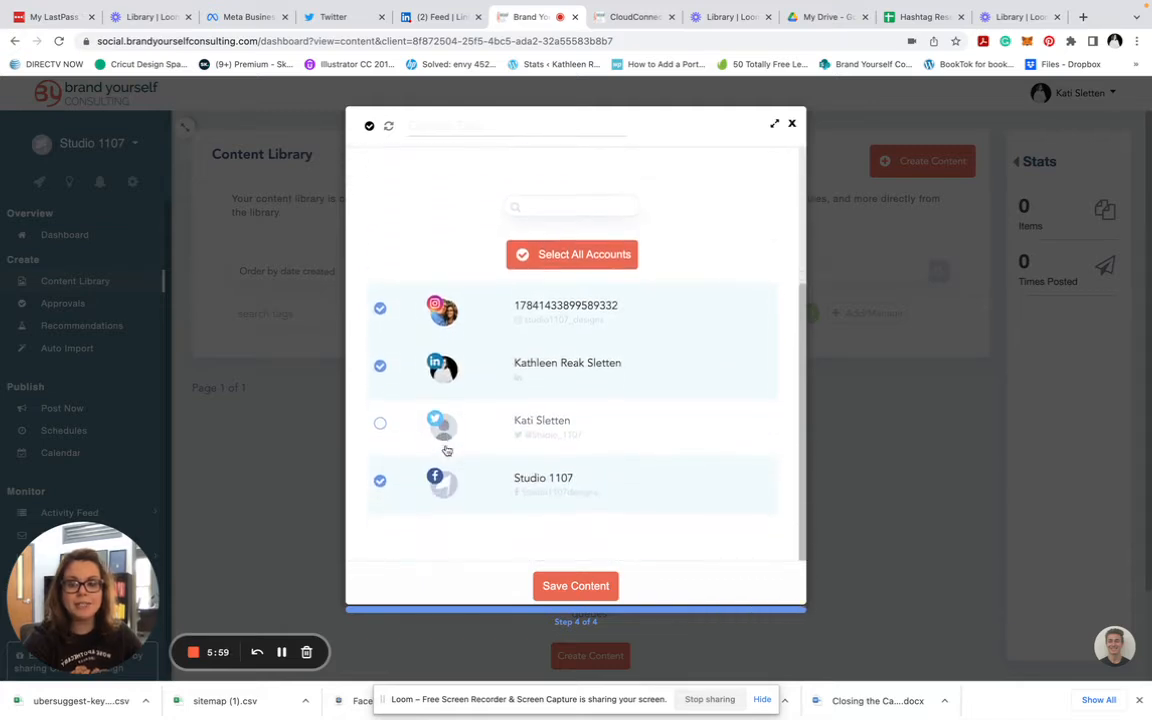
click(381, 425)
scroll(421, 379, up, 2)
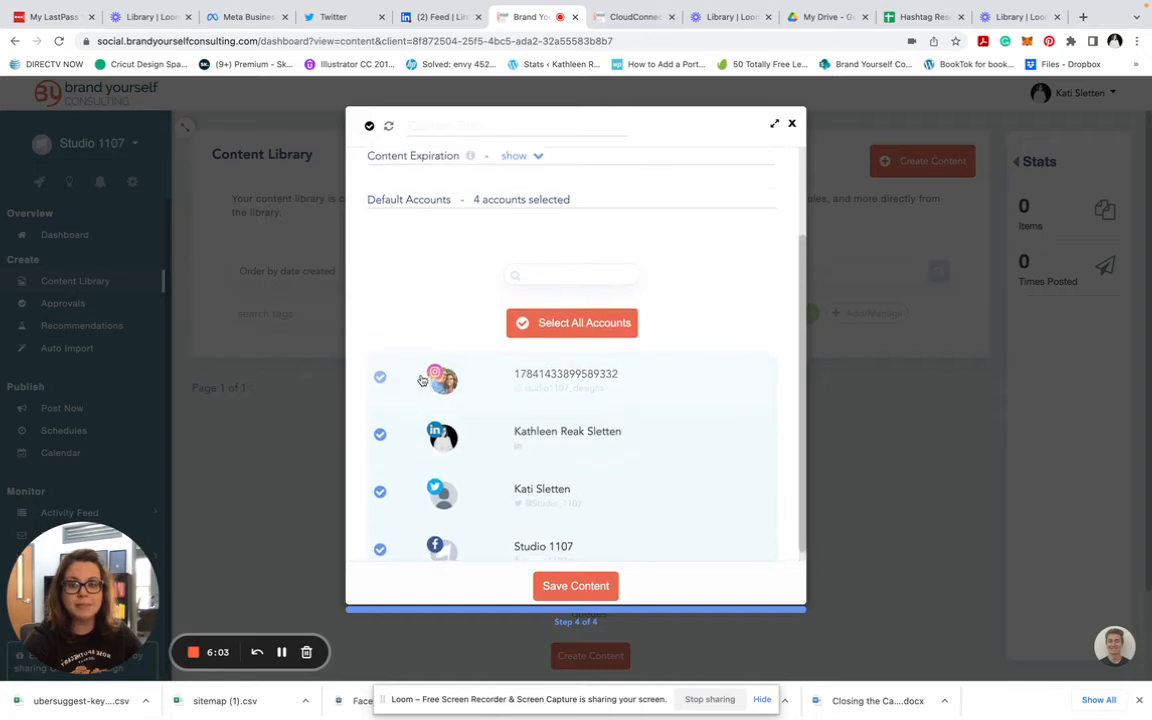
scroll(421, 379, down, 2)
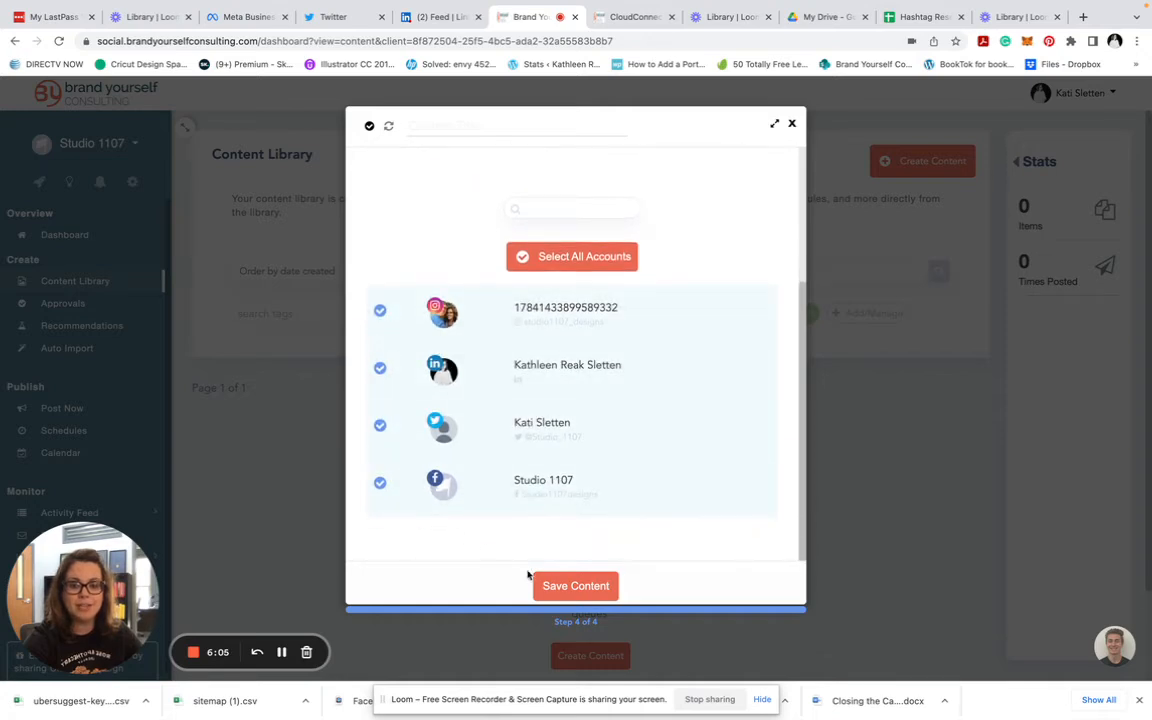
click(561, 589)
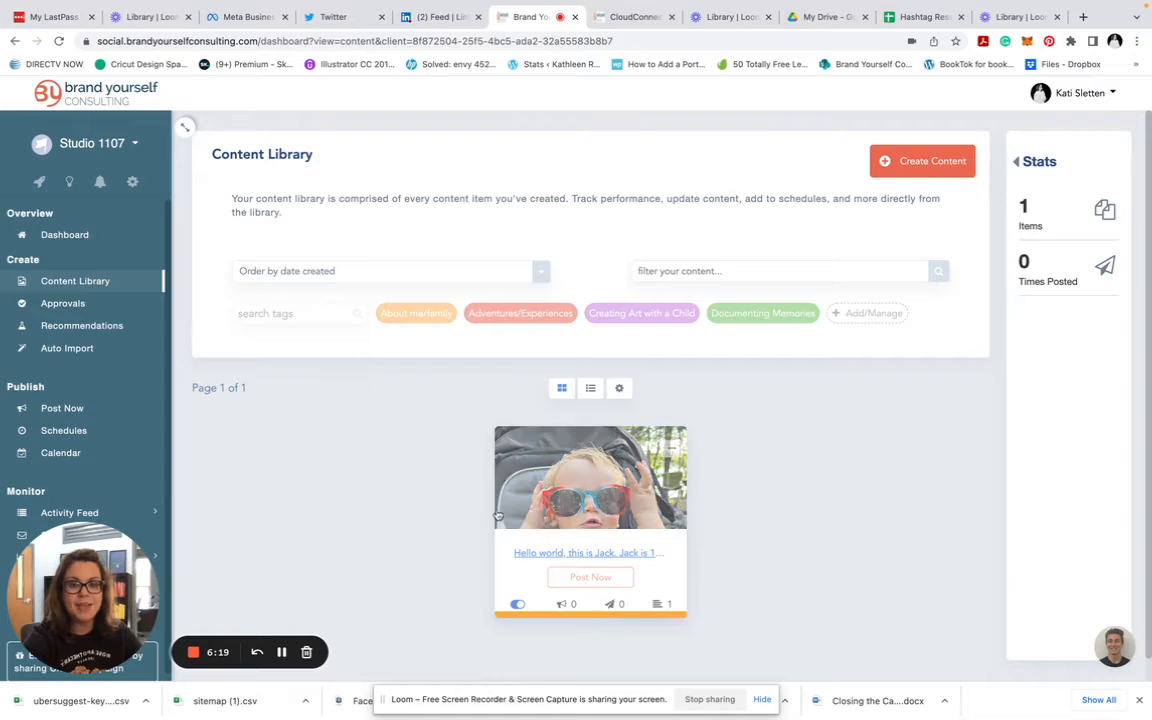
- Open the content item's details and view the account choices for posting immediately, without posting it
scroll(630, 460, down, 1)
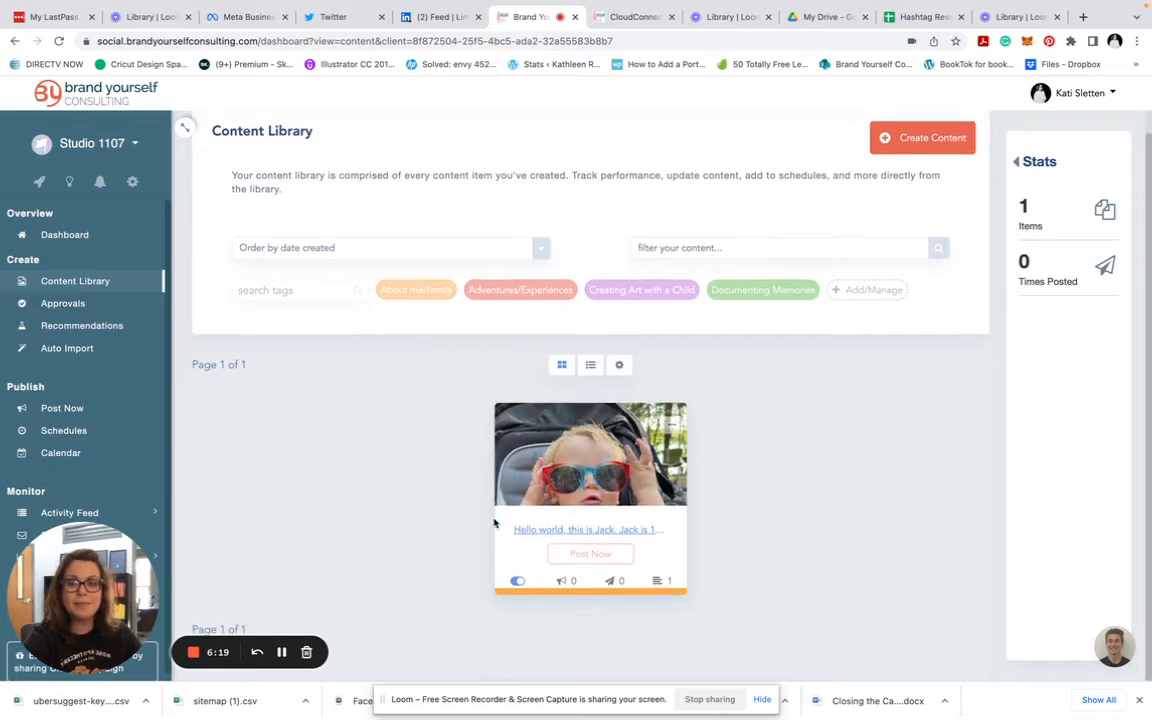
click(672, 430)
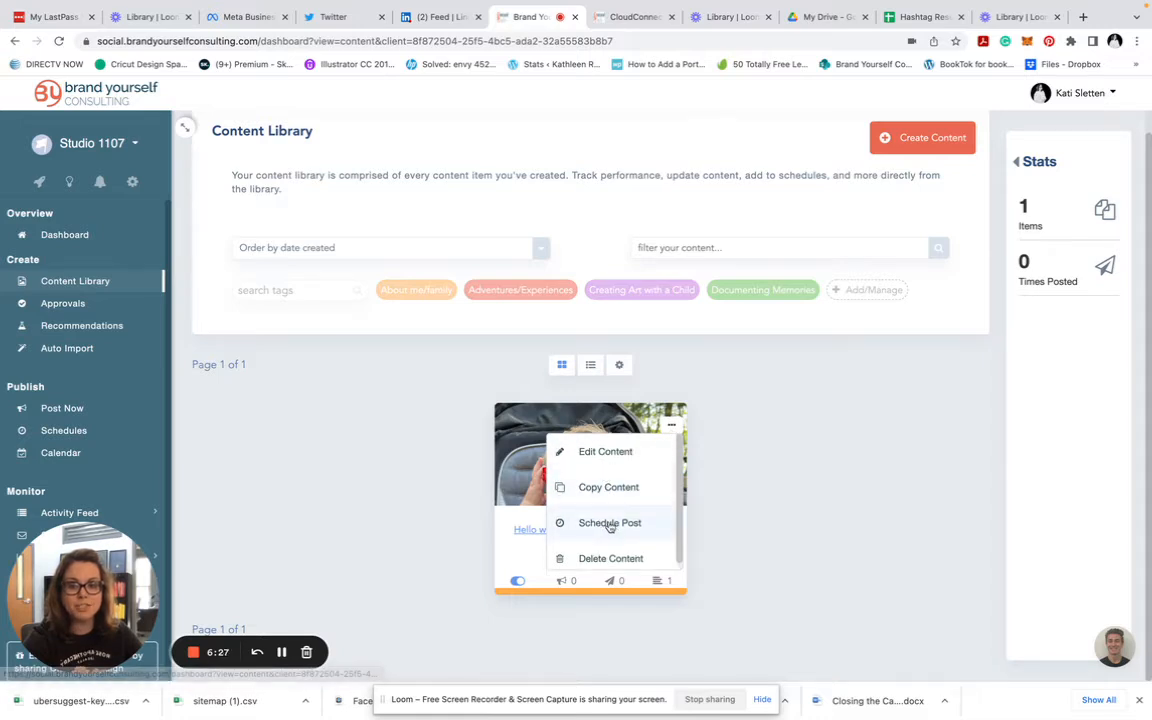
click(613, 460)
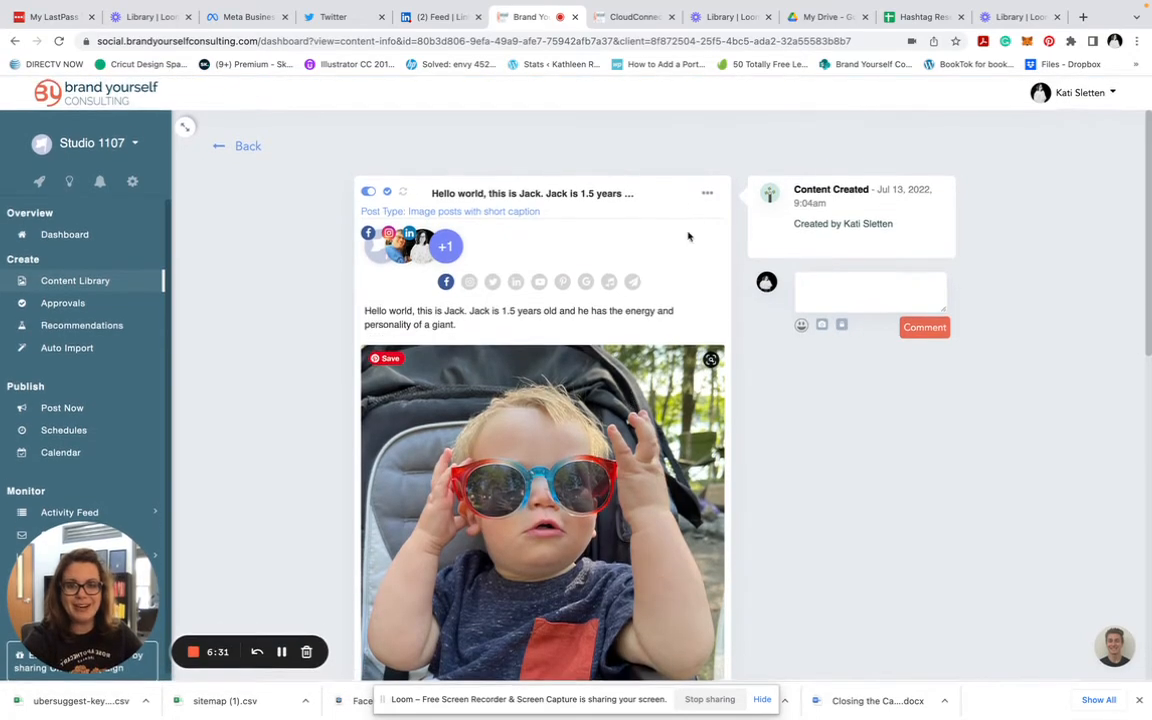
click(707, 191)
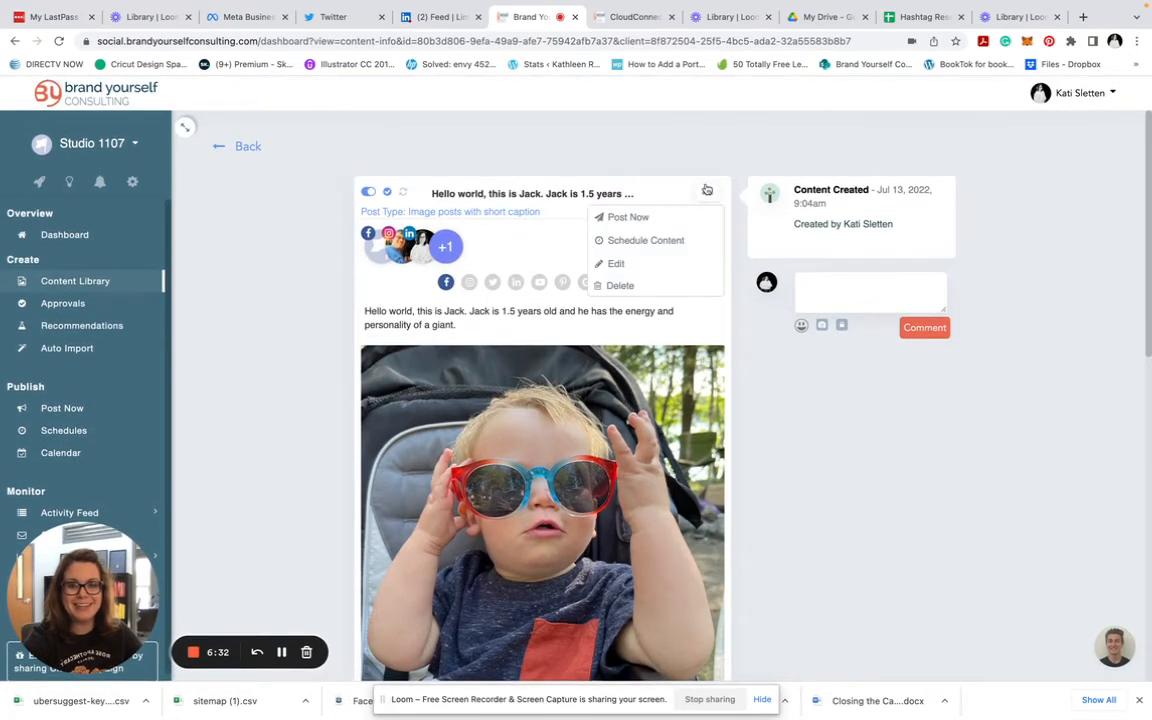
click(621, 219)
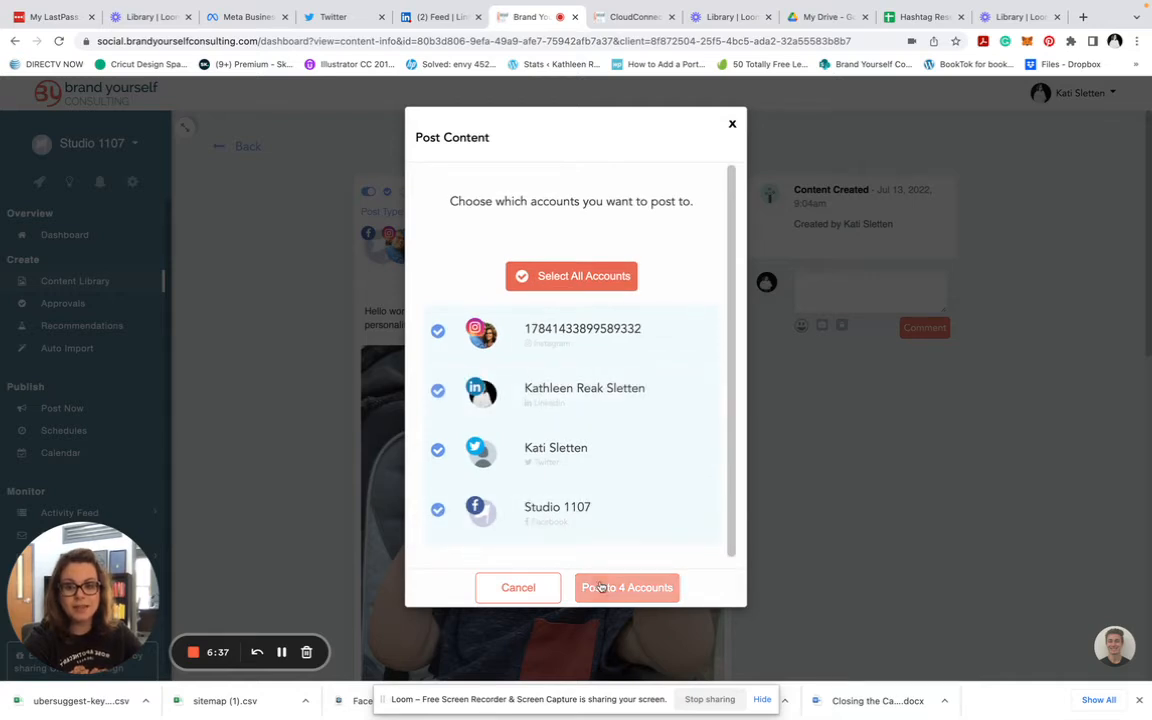
click(517, 588)
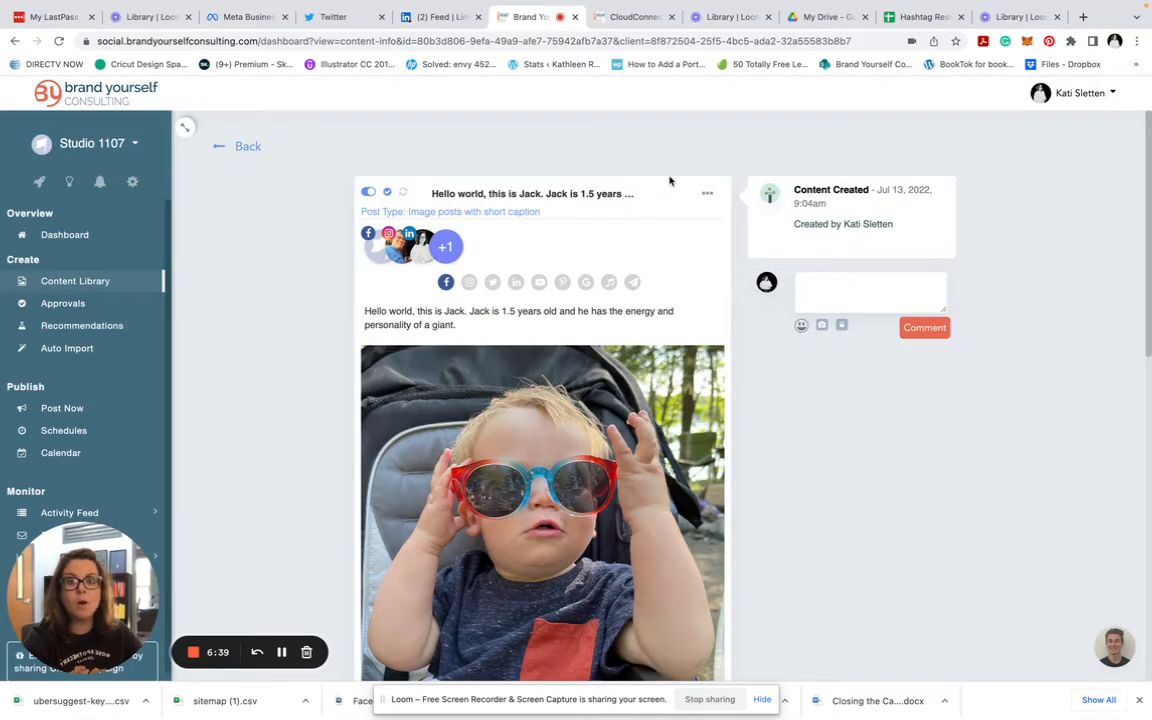
- View the scheduling form from the content item's details, close it and return to the content library
click(707, 193)
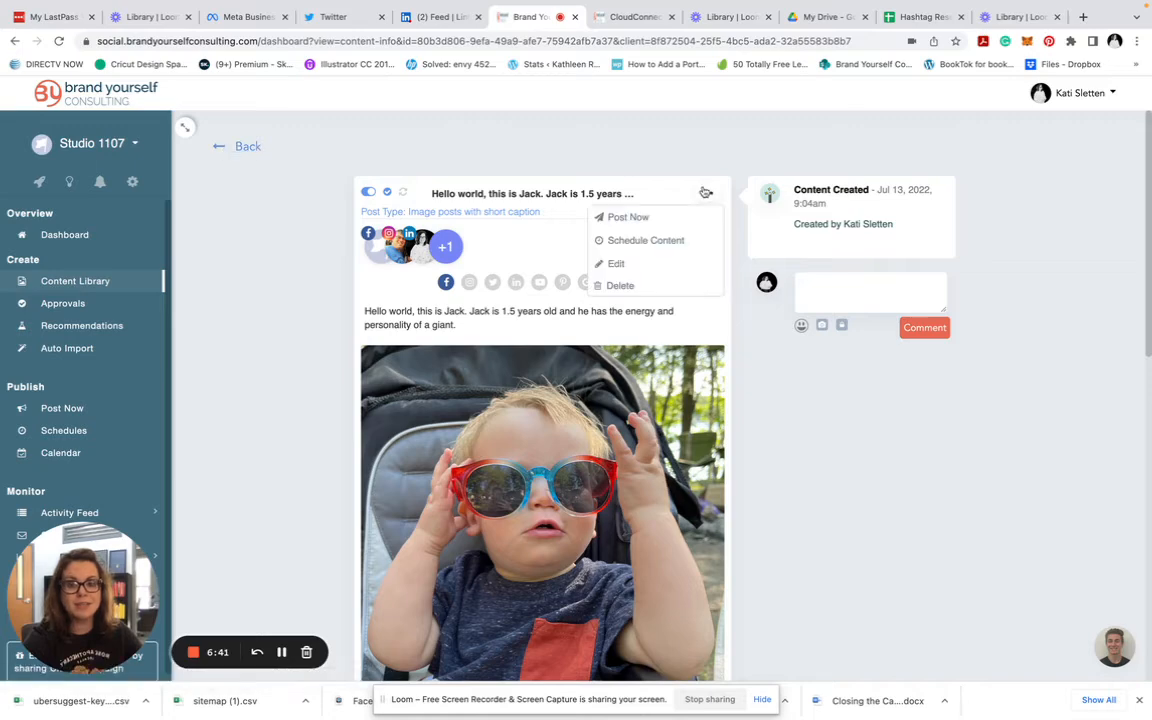
click(643, 250)
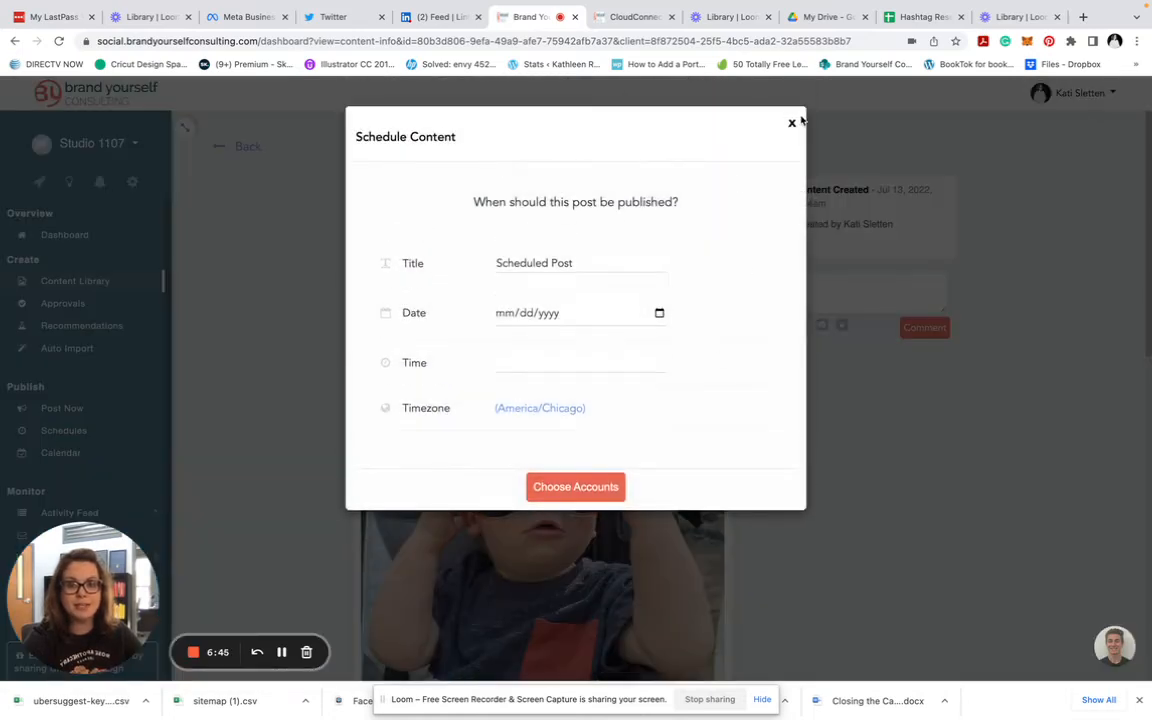
click(791, 122)
click(218, 147)
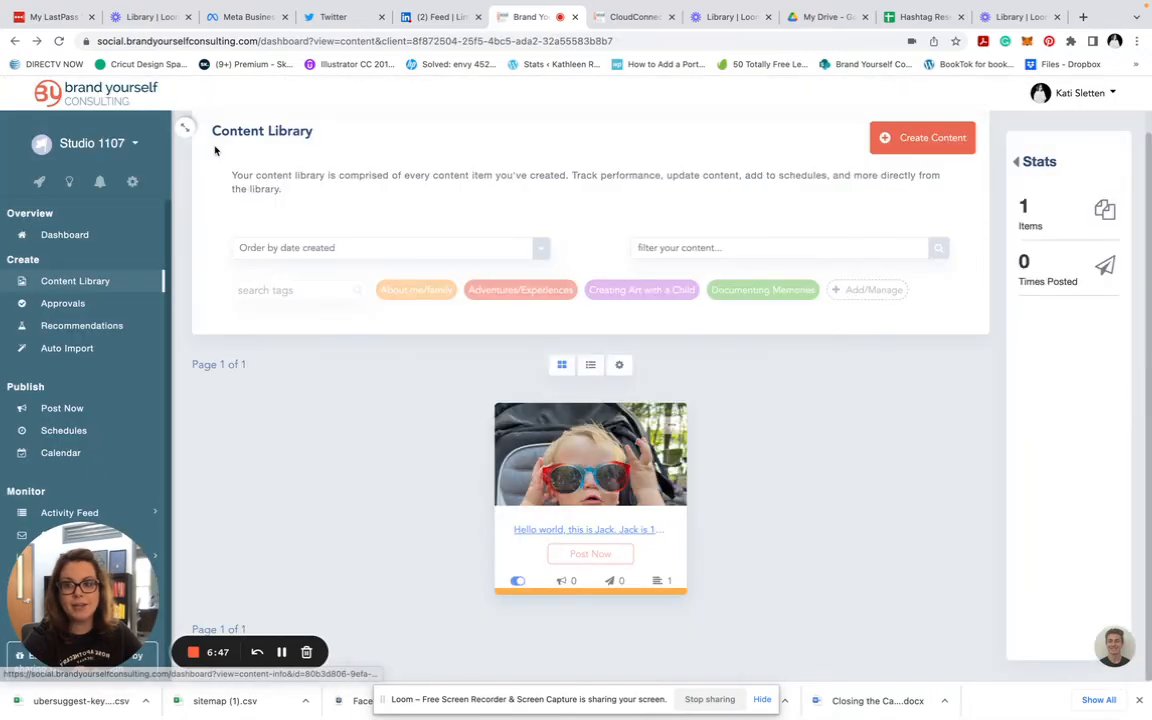
- Start scheduling the content item from the library and title the post "Hello World-" followed by the child's first name
click(671, 430)
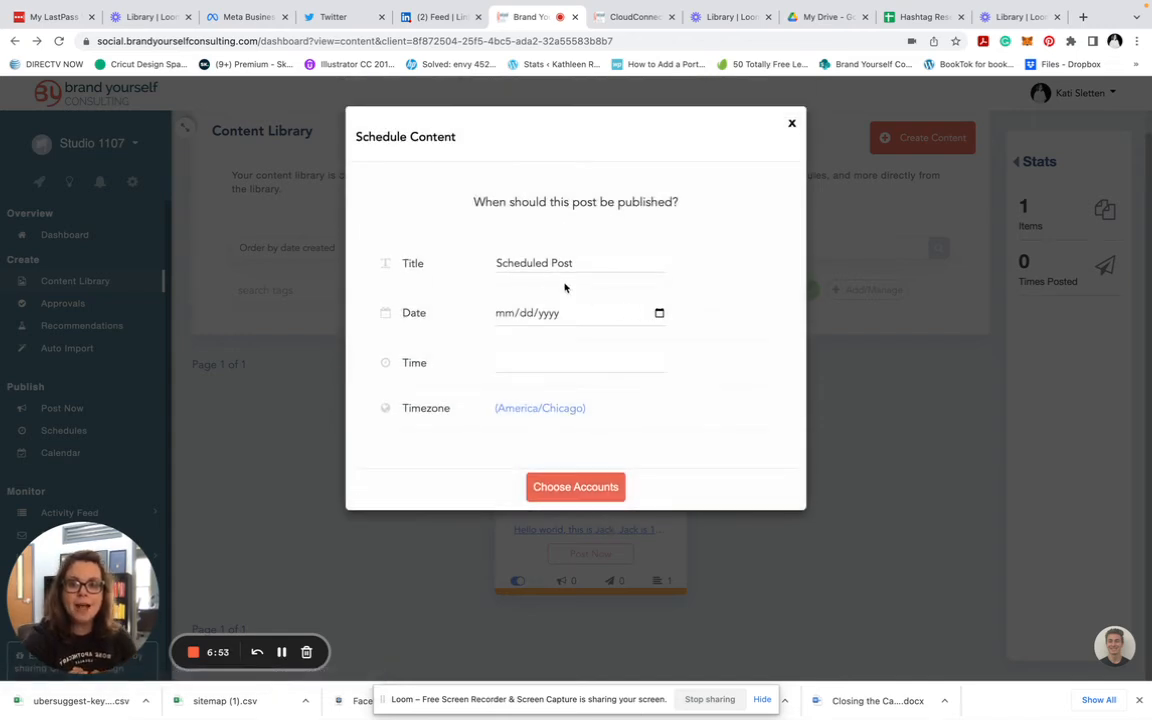
triple_click(542, 261)
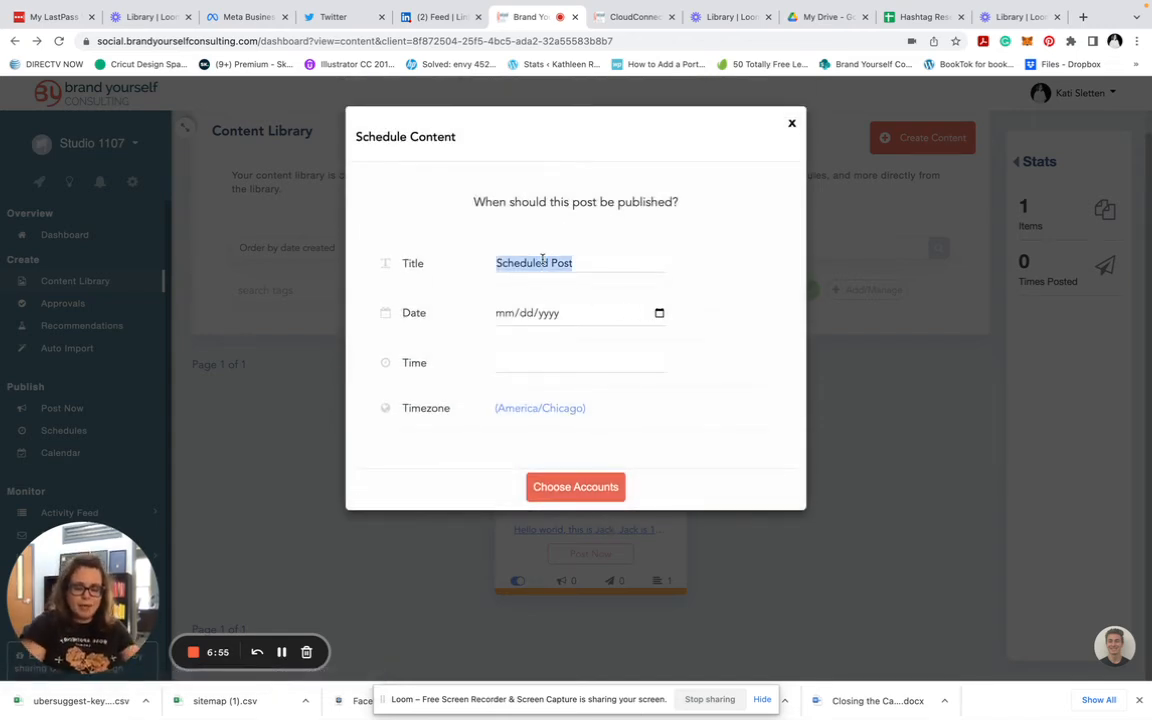
text(Hell)
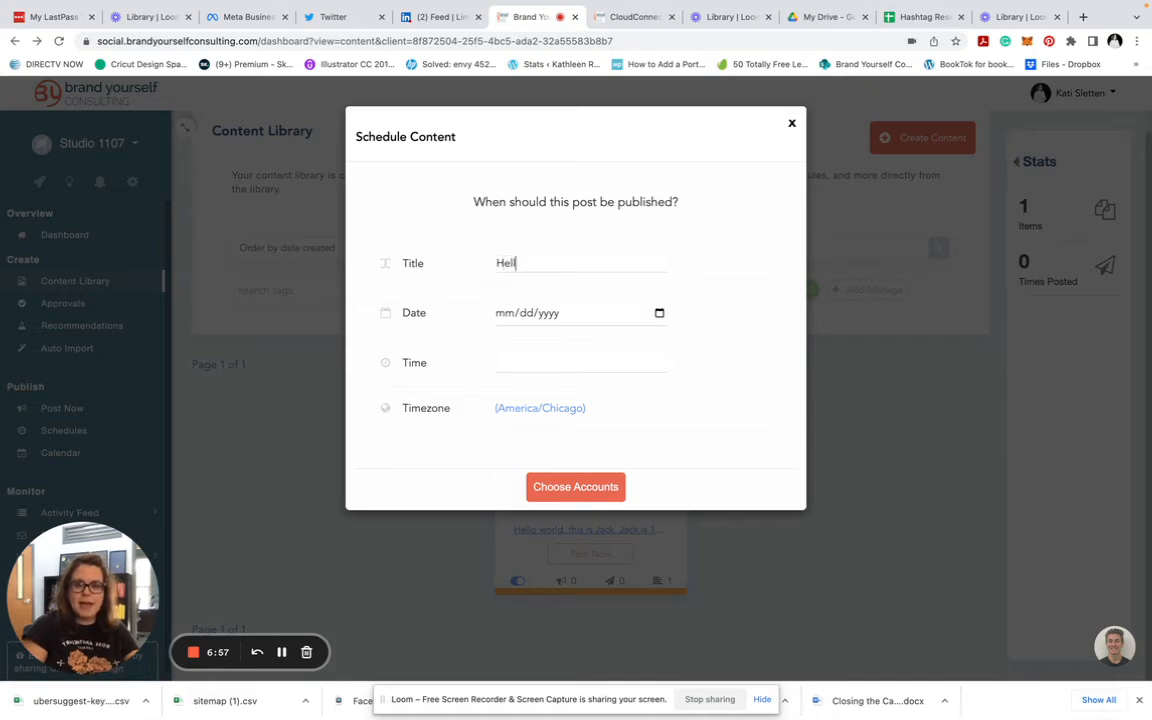
text(o Worl)
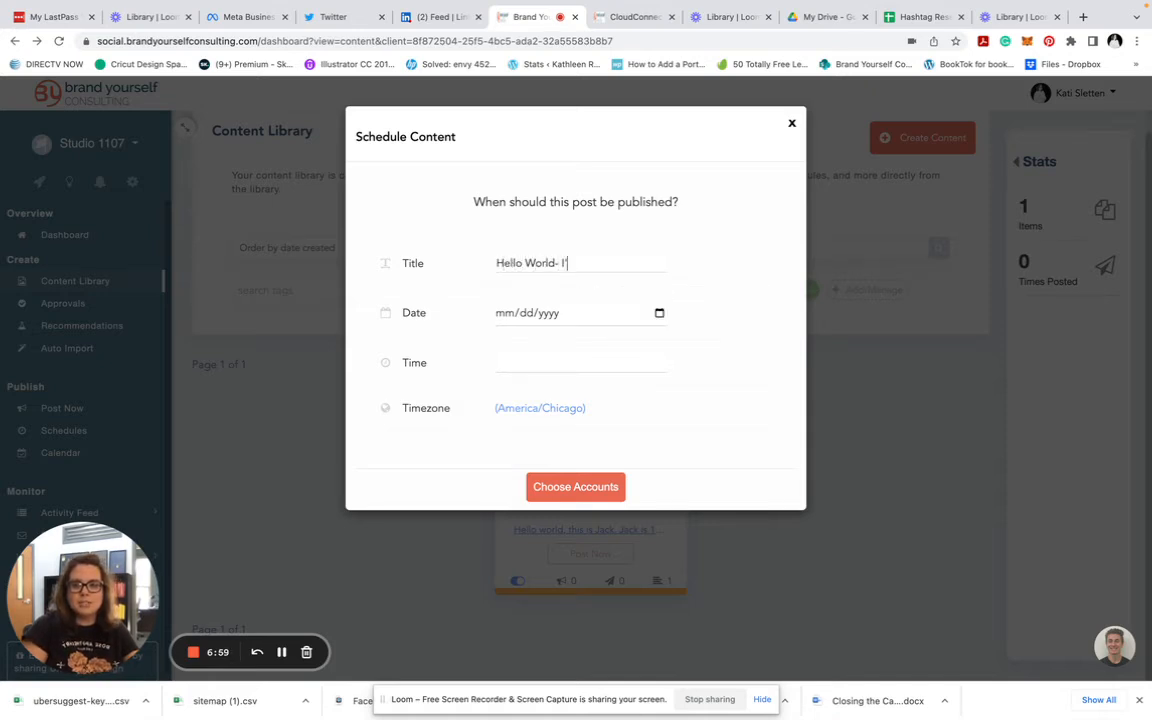
text(d- Jack)
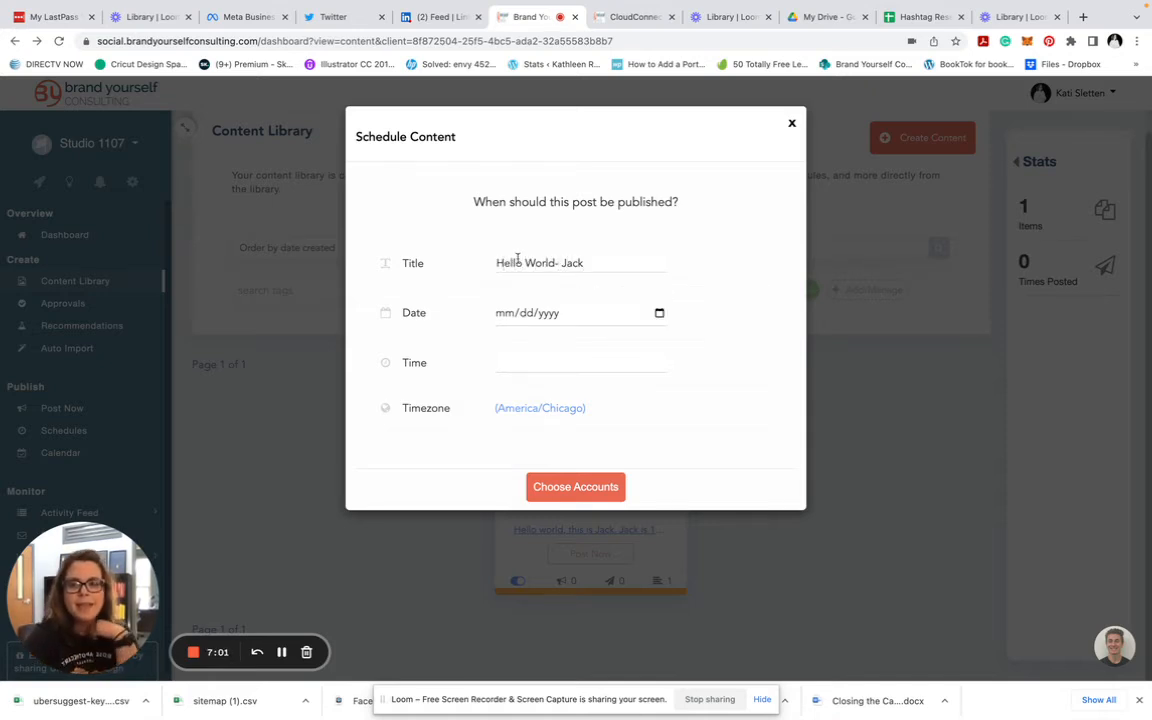
- Set the publishing date to 07/18/2022 and the time to 10:30 AM, and schedule the post to all four accounts
click(659, 313)
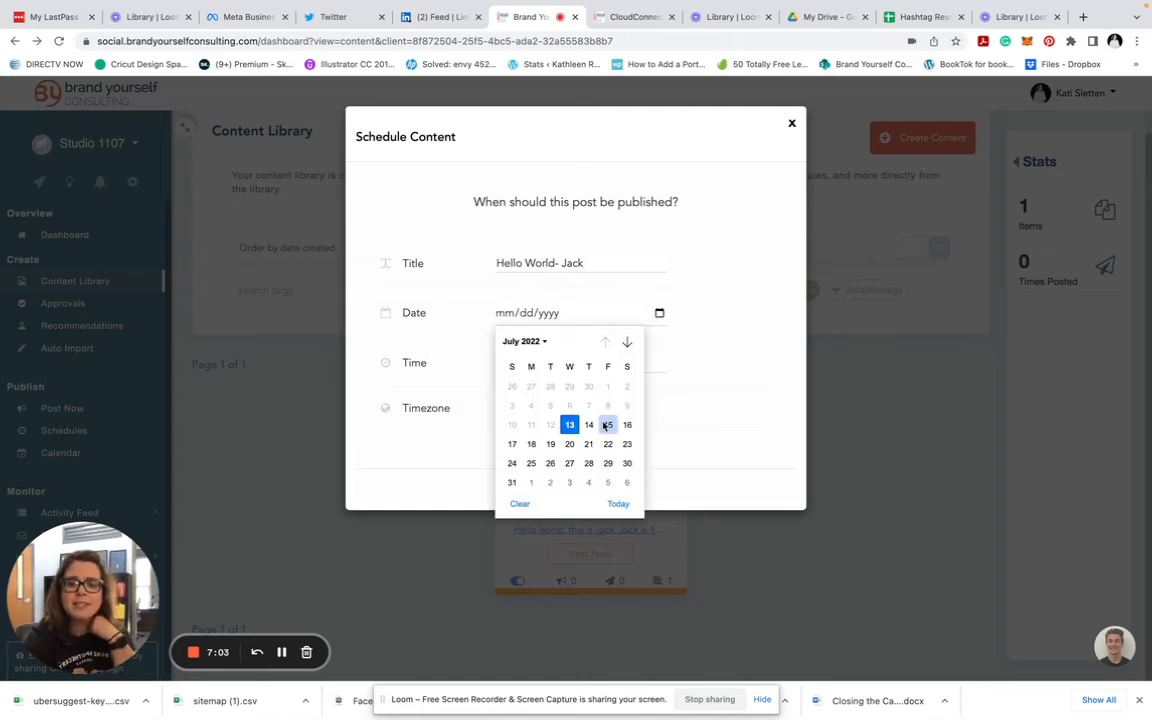
click(531, 444)
click(518, 362)
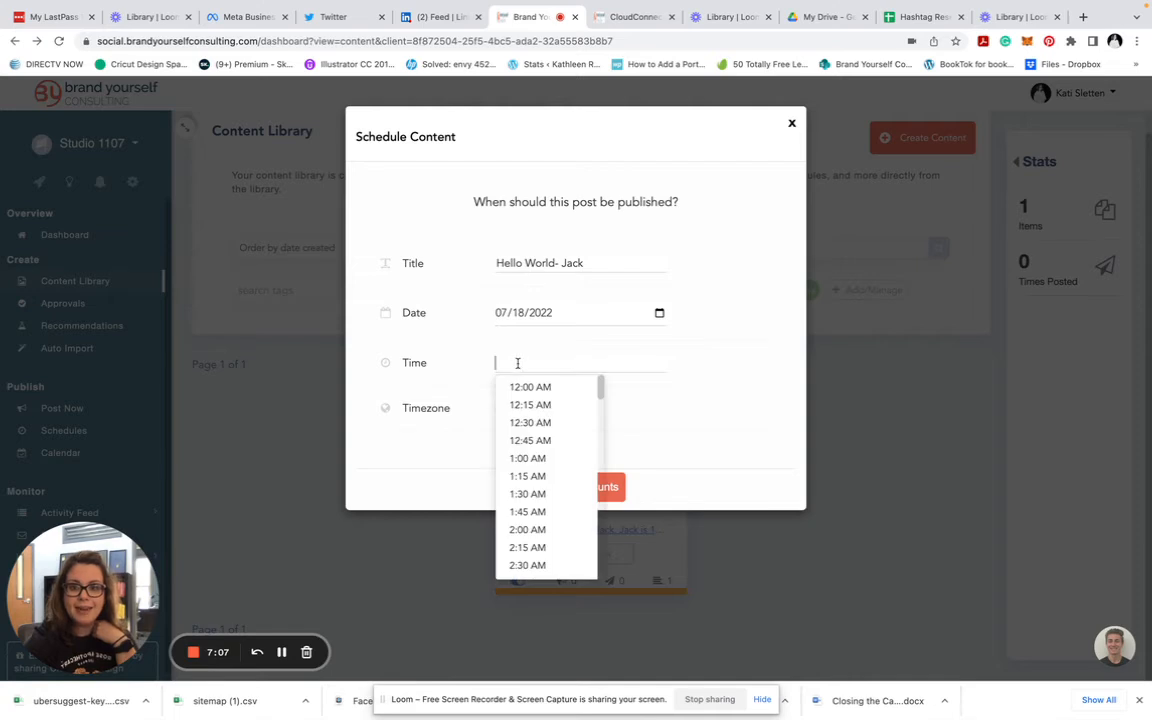
scroll(527, 480, down, 1)
scroll(527, 490, down, 3)
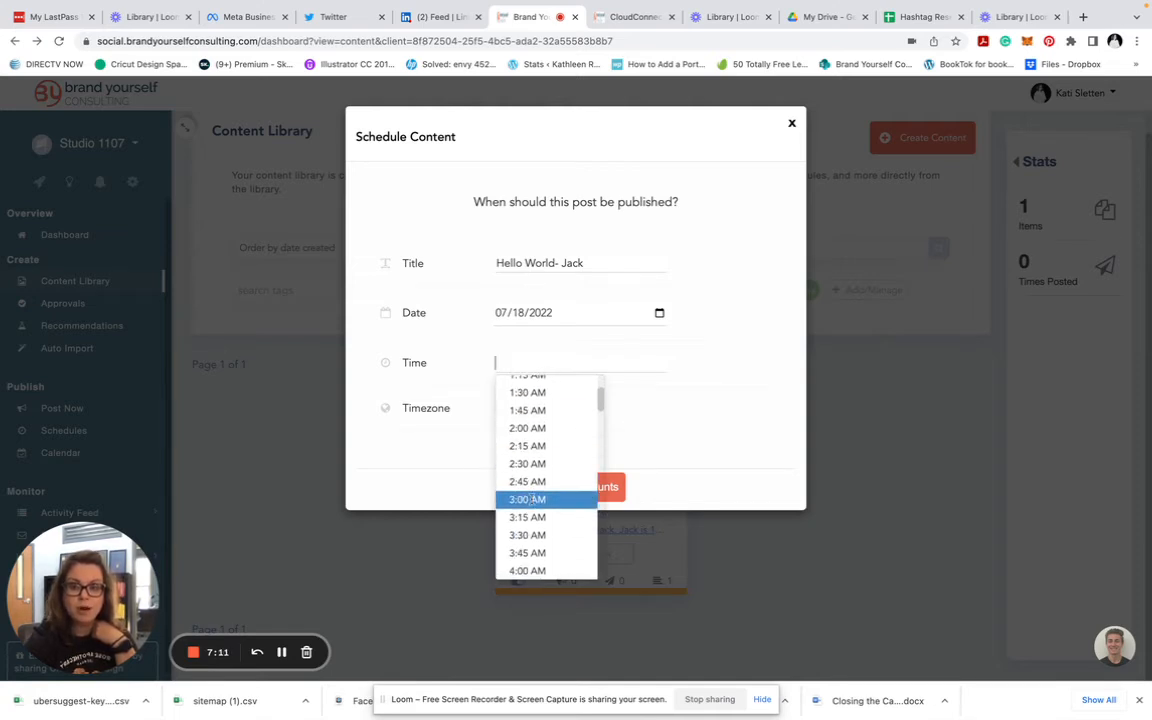
scroll(530, 498, down, 8)
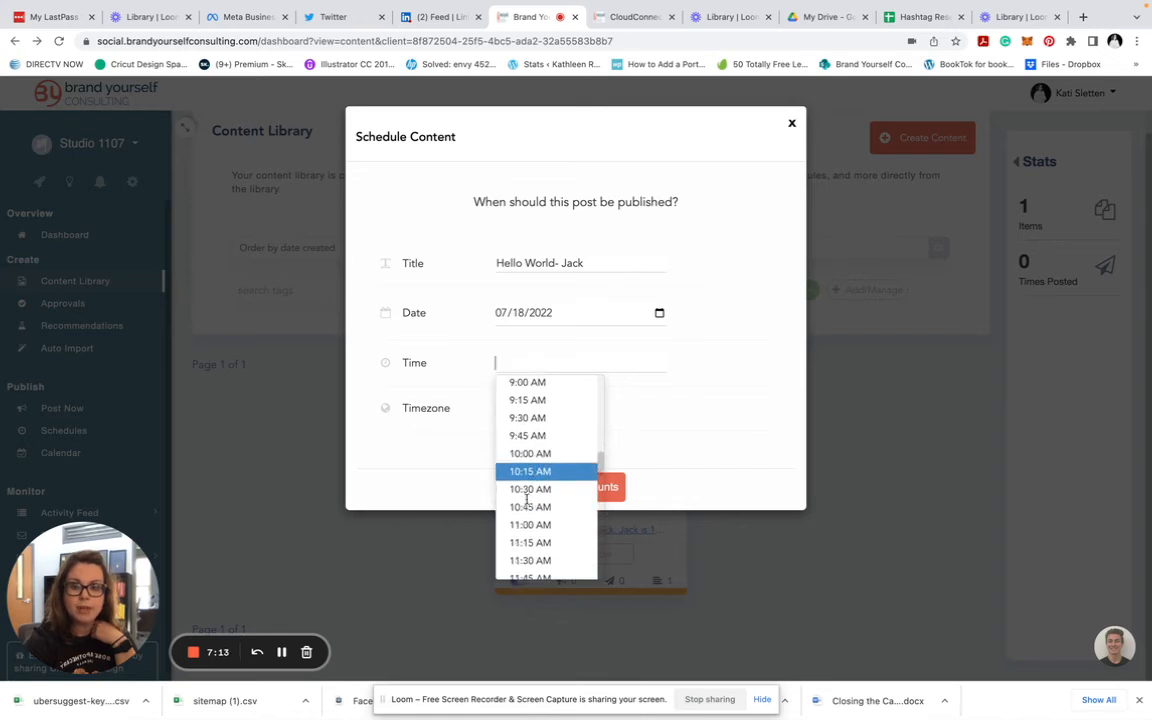
click(527, 490)
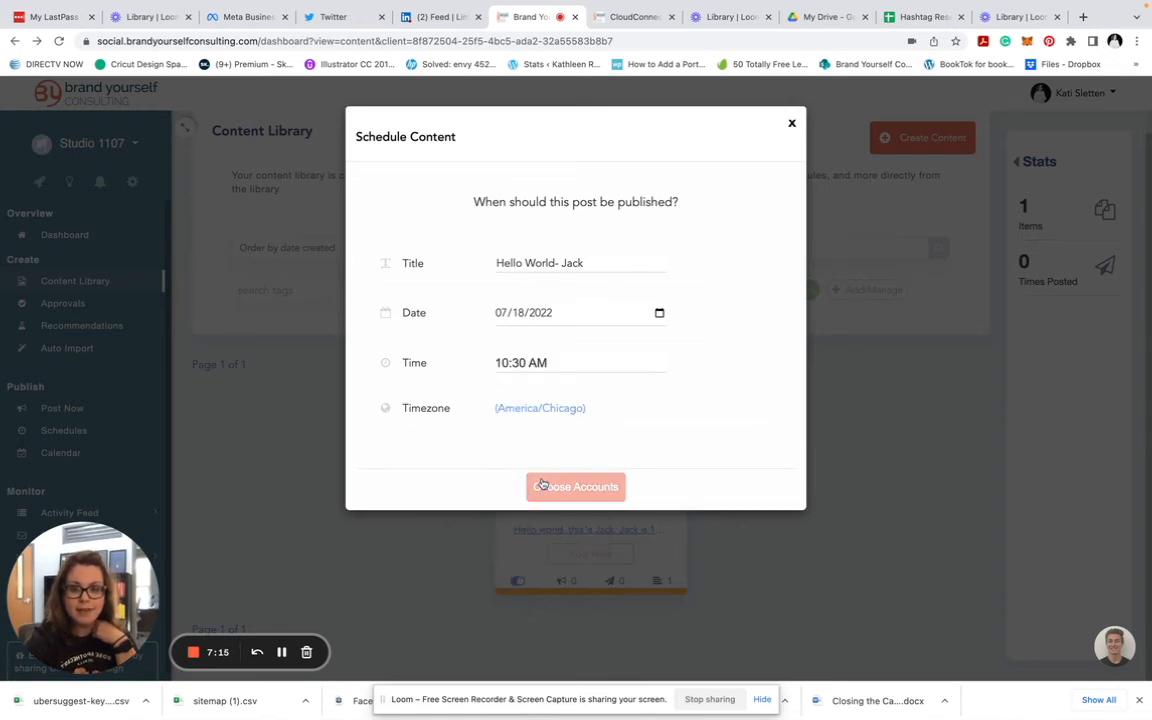
click(542, 485)
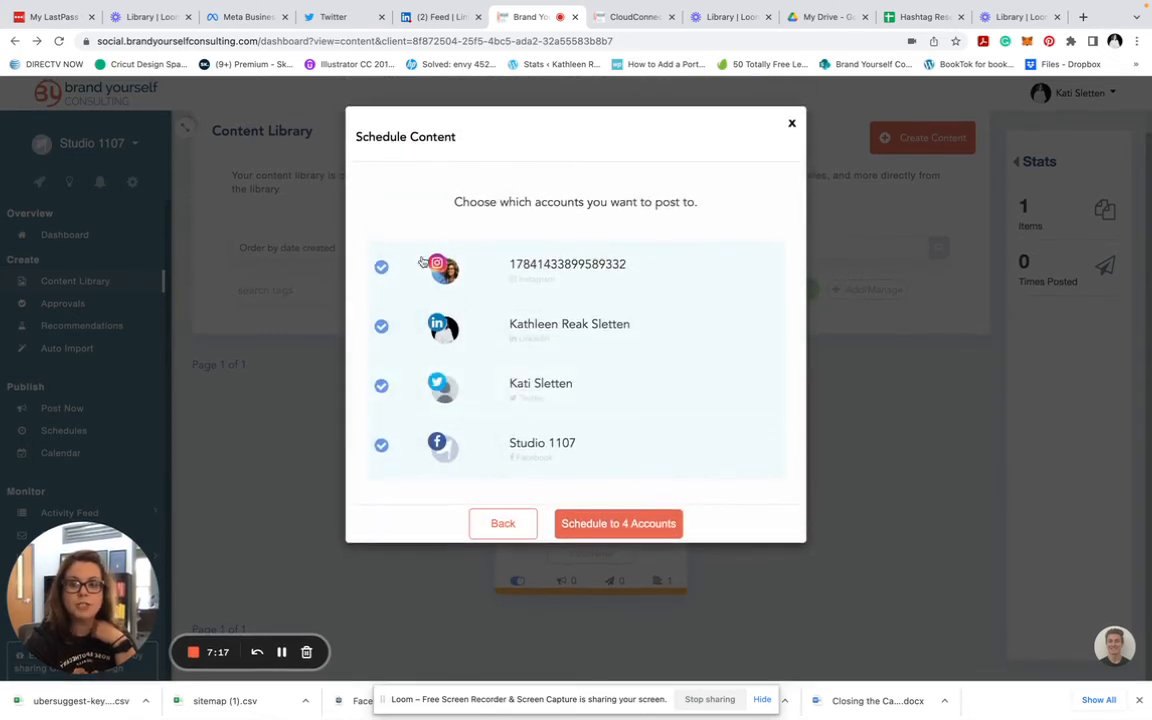
click(596, 530)
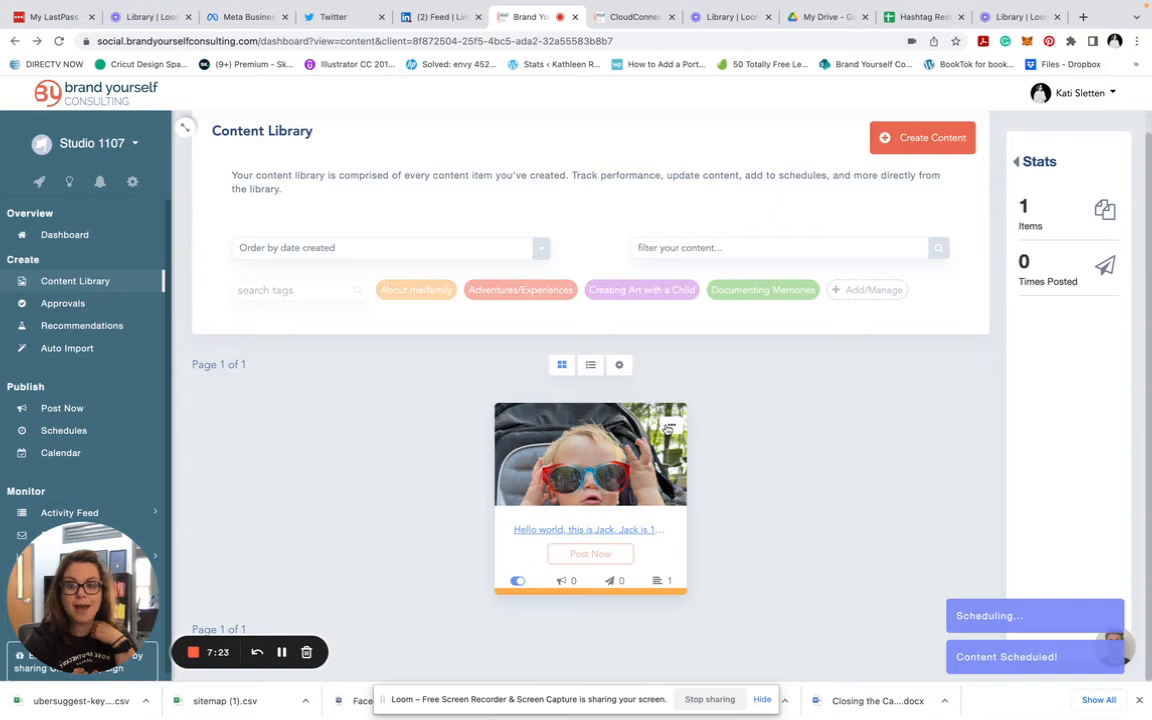
- Start another scheduled posting of the same content item for 07/19/2022 at 9:30 AM
click(668, 428)
click(612, 530)
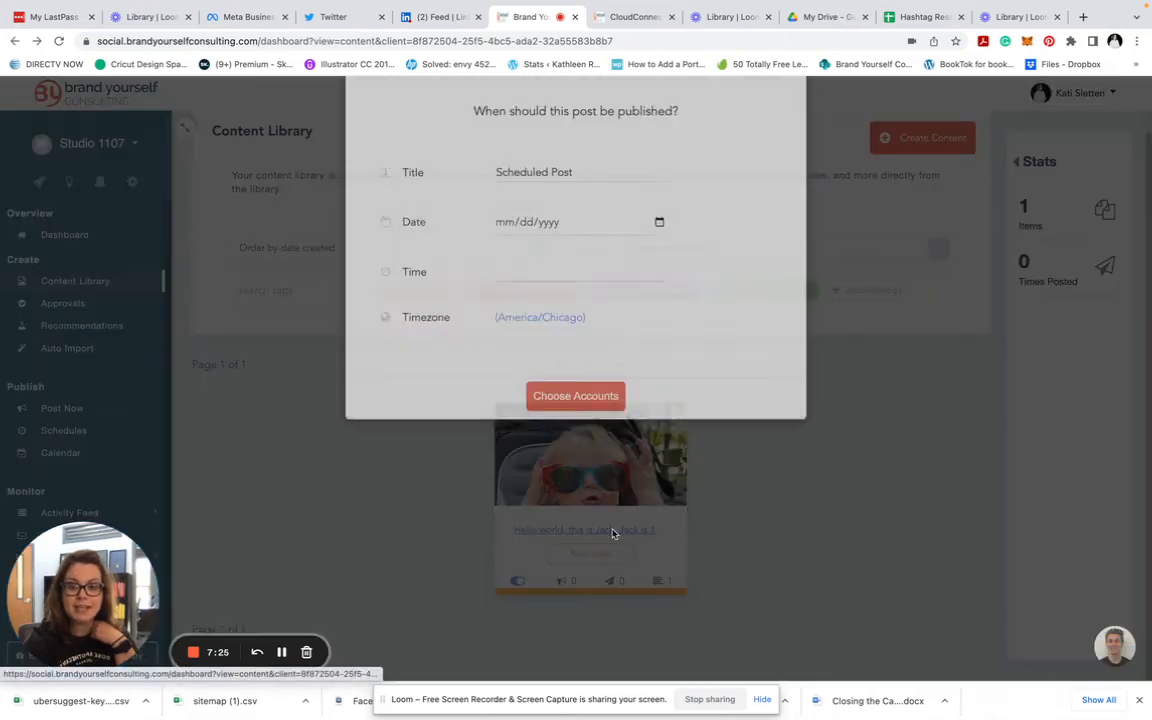
click(660, 314)
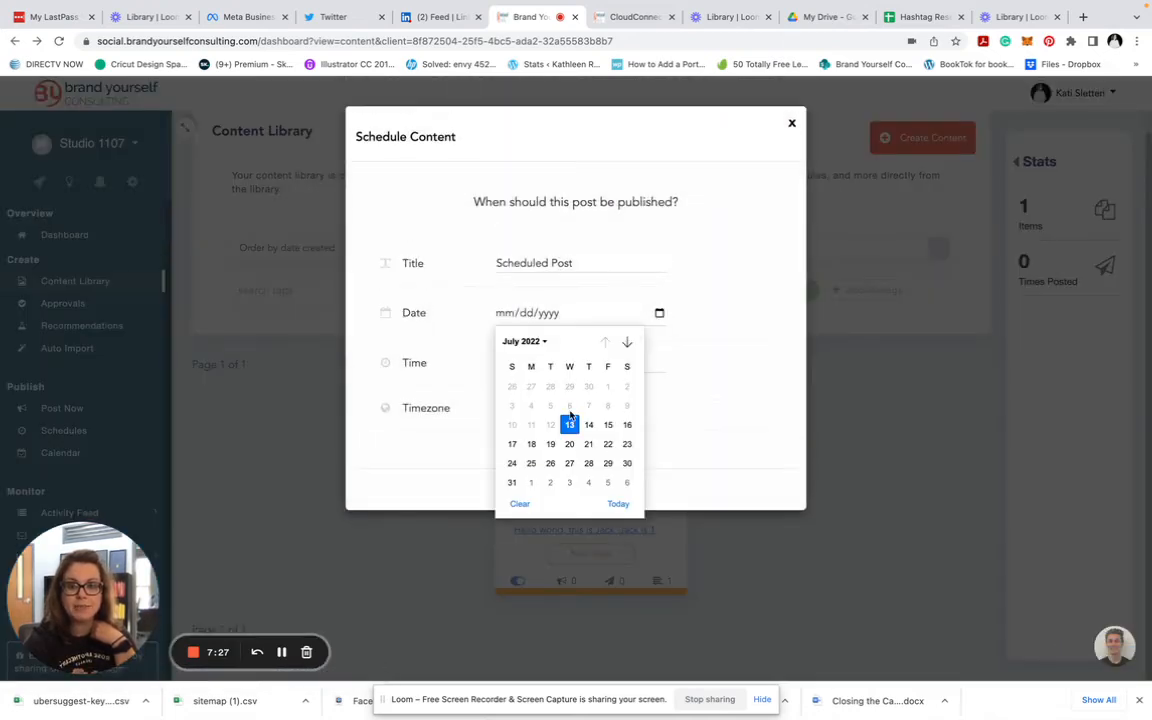
click(546, 442)
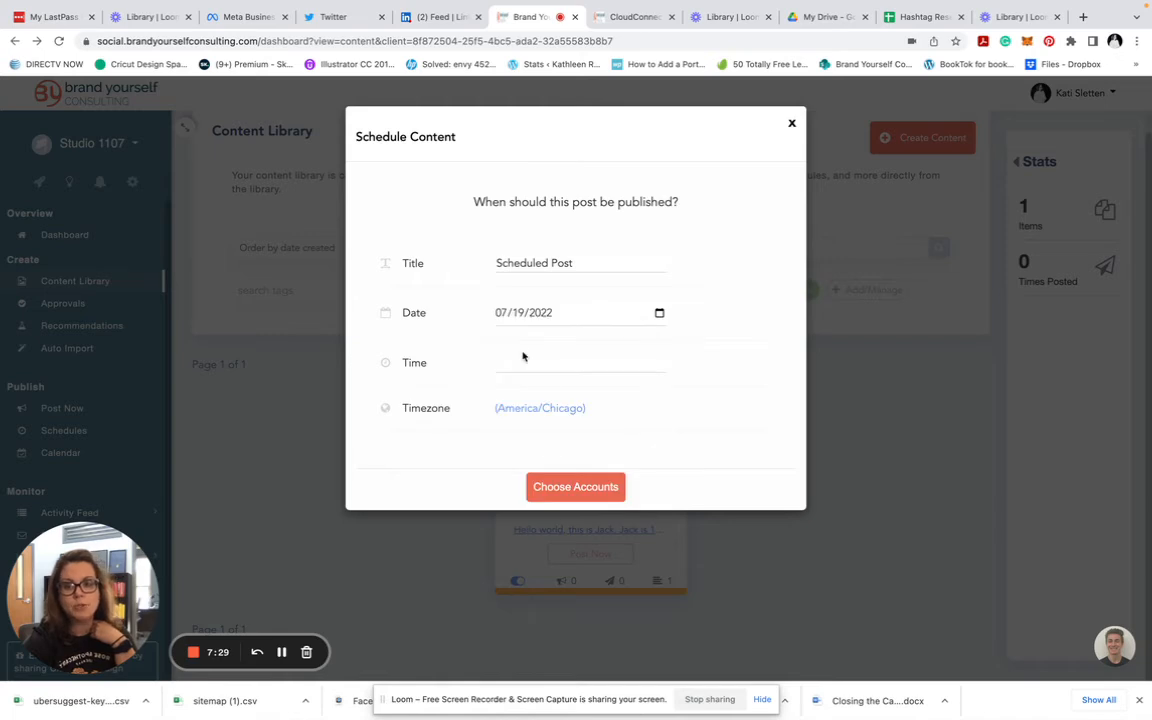
click(522, 362)
click(524, 424)
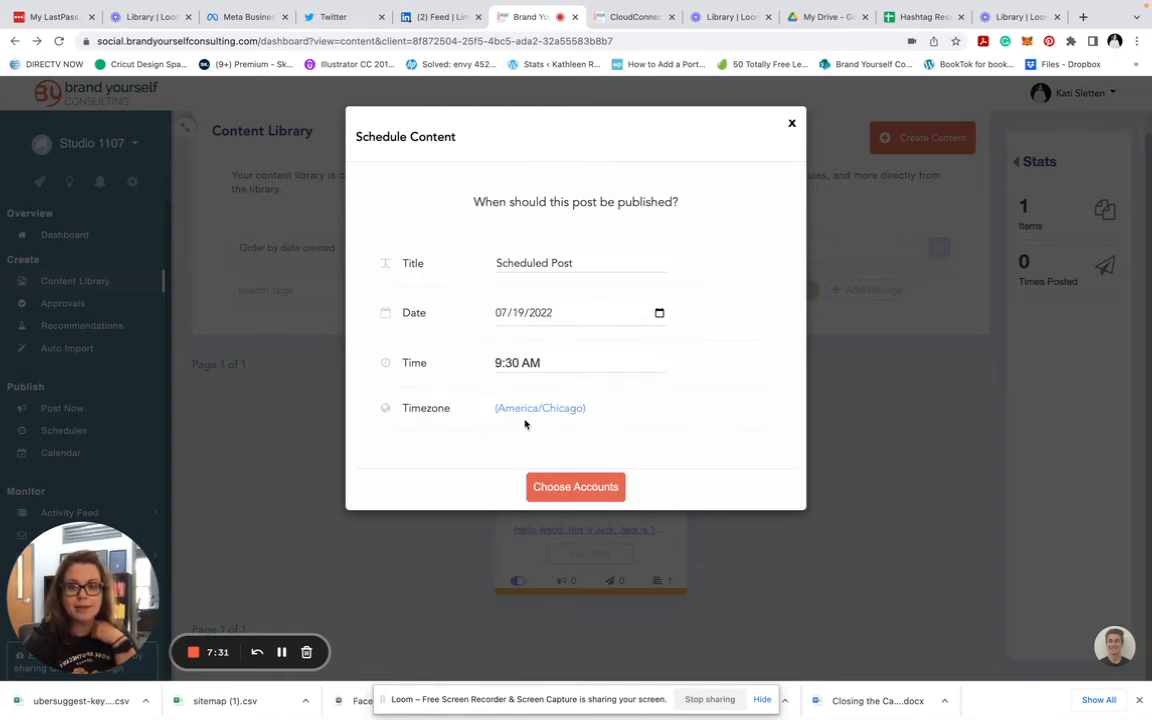
- Exclude the LinkedIn, Twitter and Facebook accounts and schedule this posting to the Instagram account only
click(555, 482)
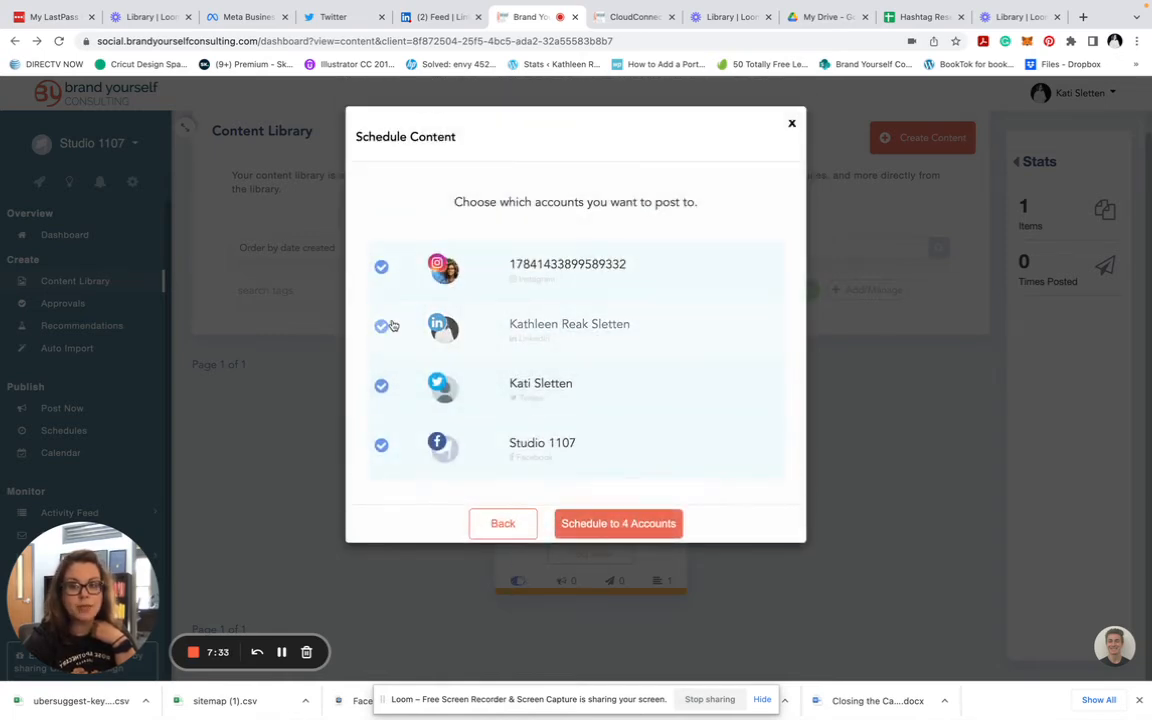
click(381, 326)
click(381, 385)
click(381, 445)
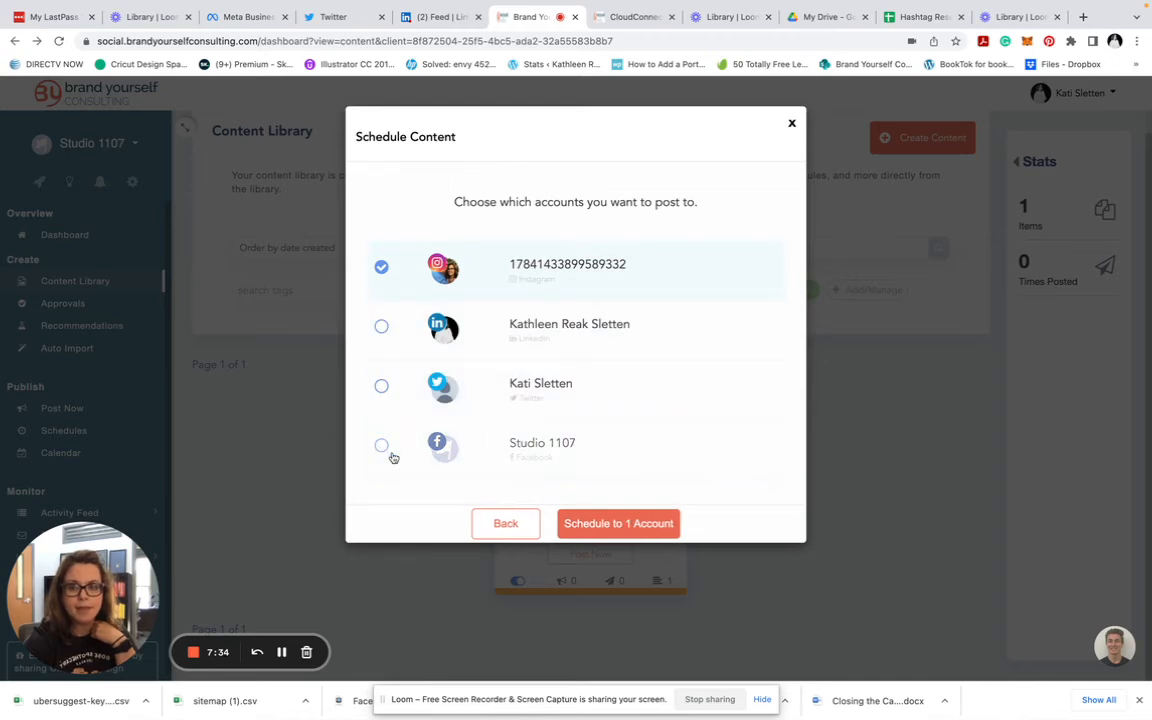
click(596, 524)
- Start a third scheduled posting of the content item for 07/20/2022 at 9:15 AM
click(671, 425)
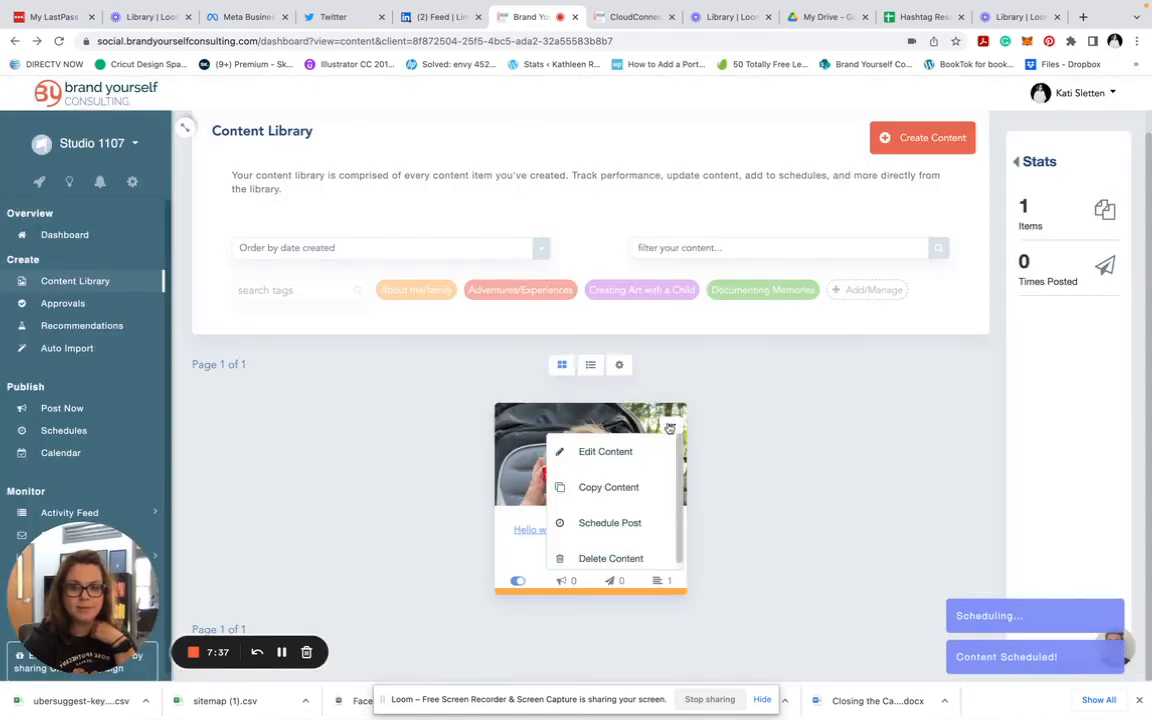
click(638, 522)
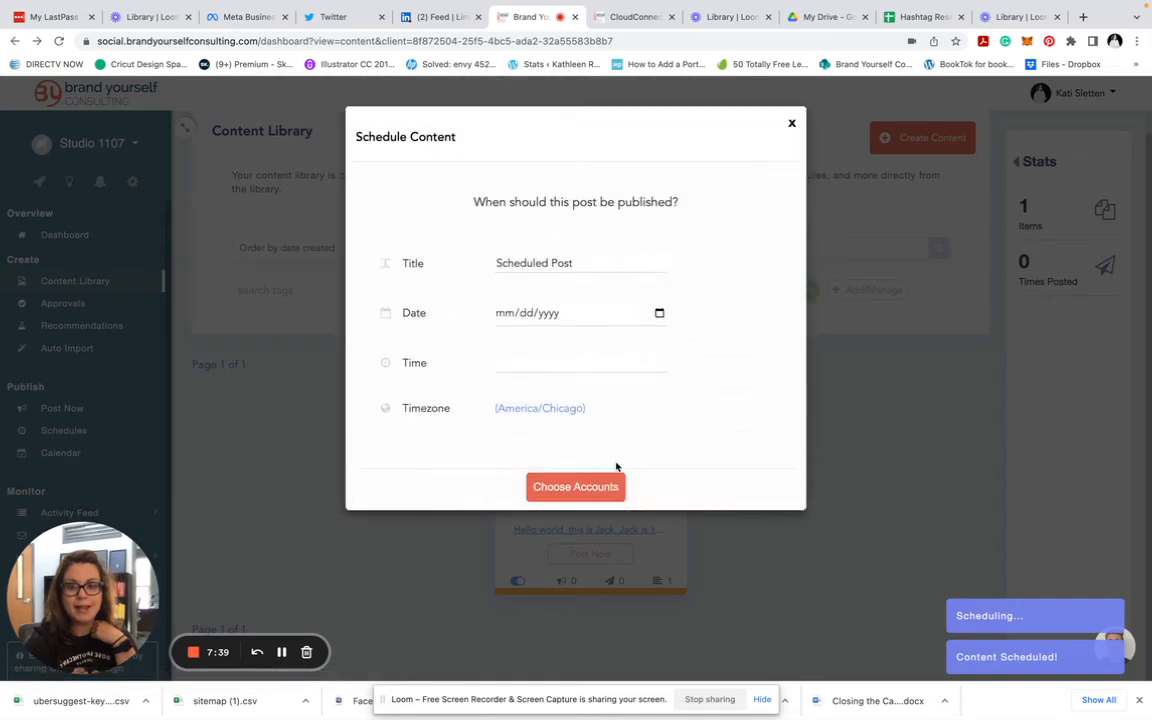
click(660, 314)
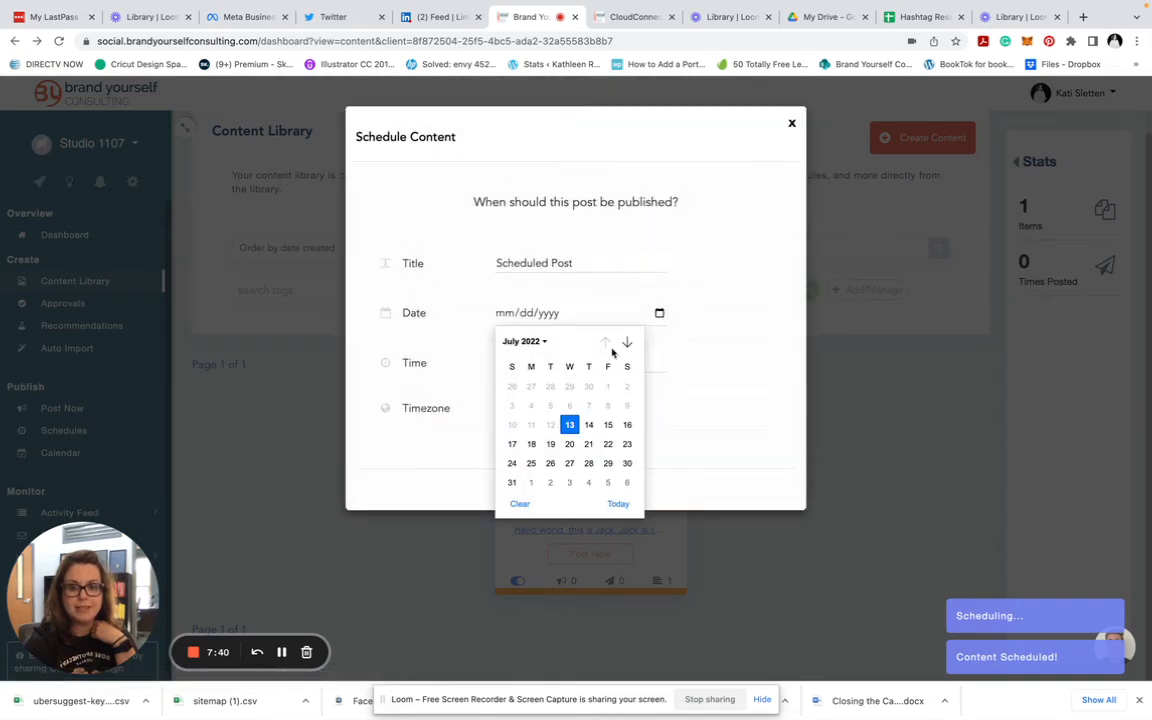
click(569, 445)
click(543, 358)
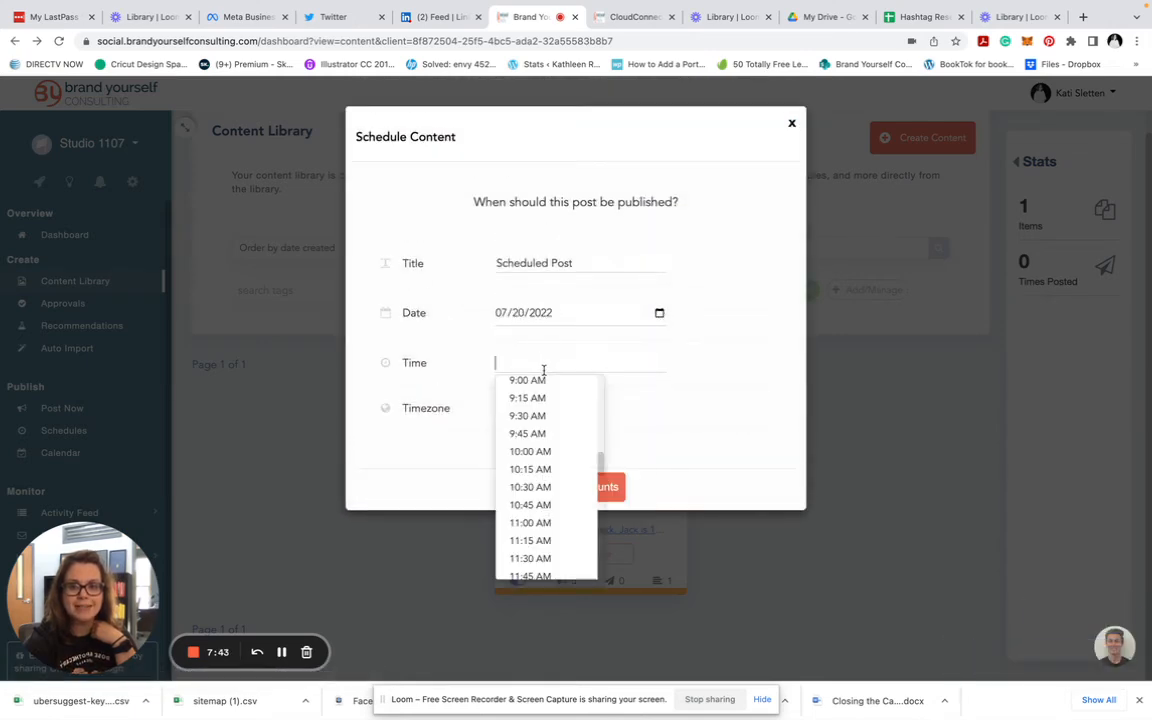
click(534, 398)
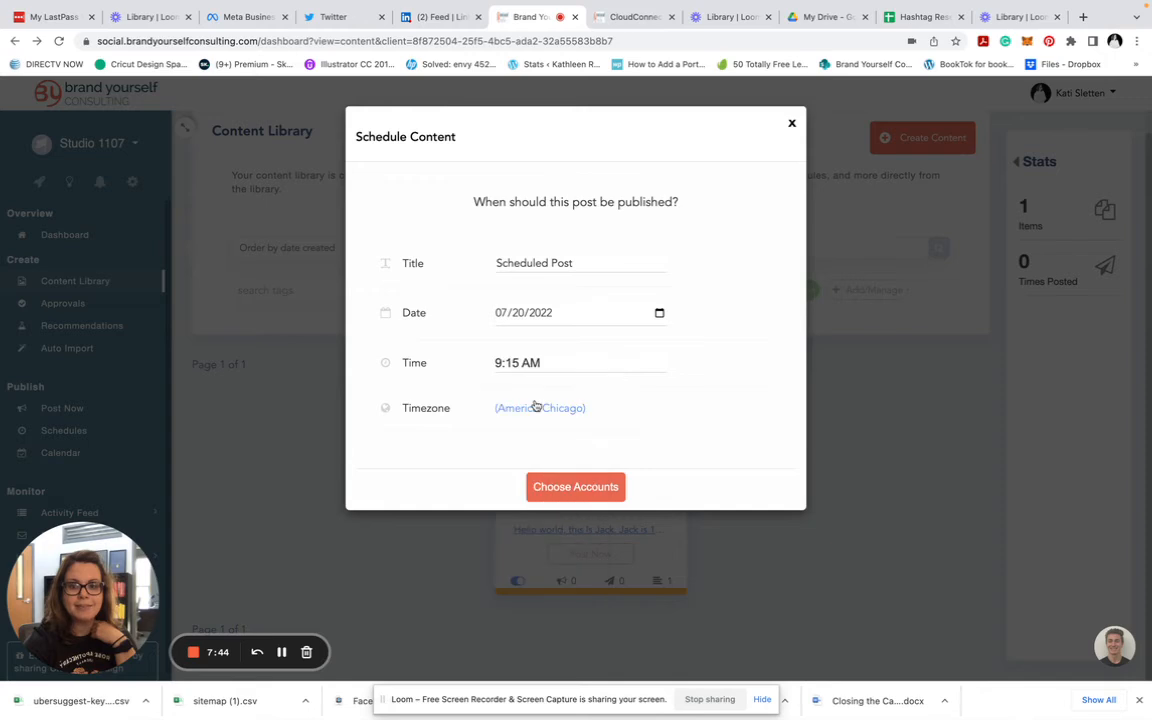
- Exclude the Instagram account and schedule this posting to the LinkedIn, Twitter and Facebook accounts
click(576, 487)
click(381, 267)
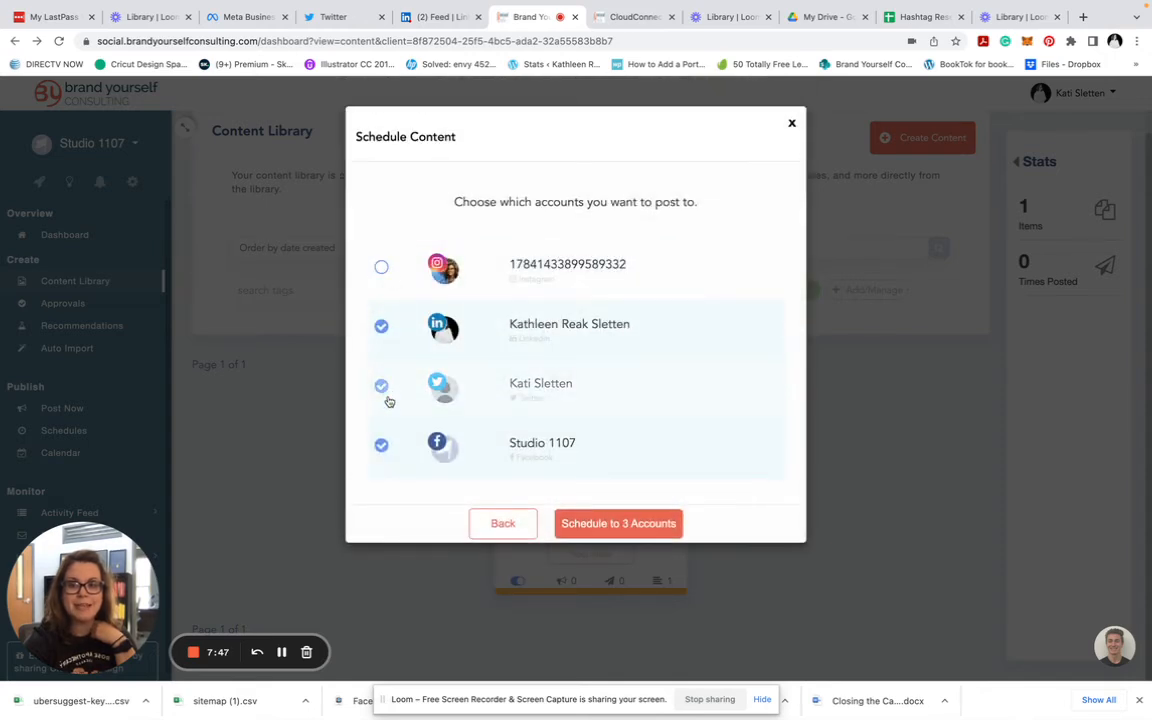
click(581, 522)
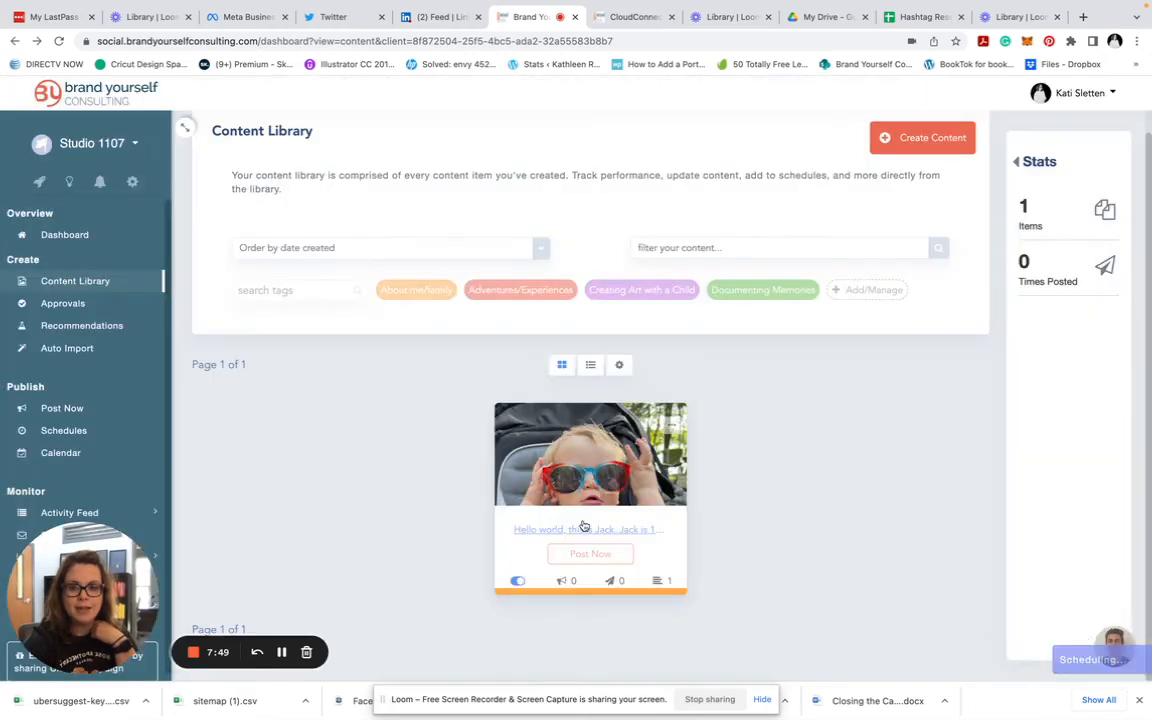
- Start a fourth scheduled posting of the content item for 07/21/2022 at 11:00 AM
click(674, 414)
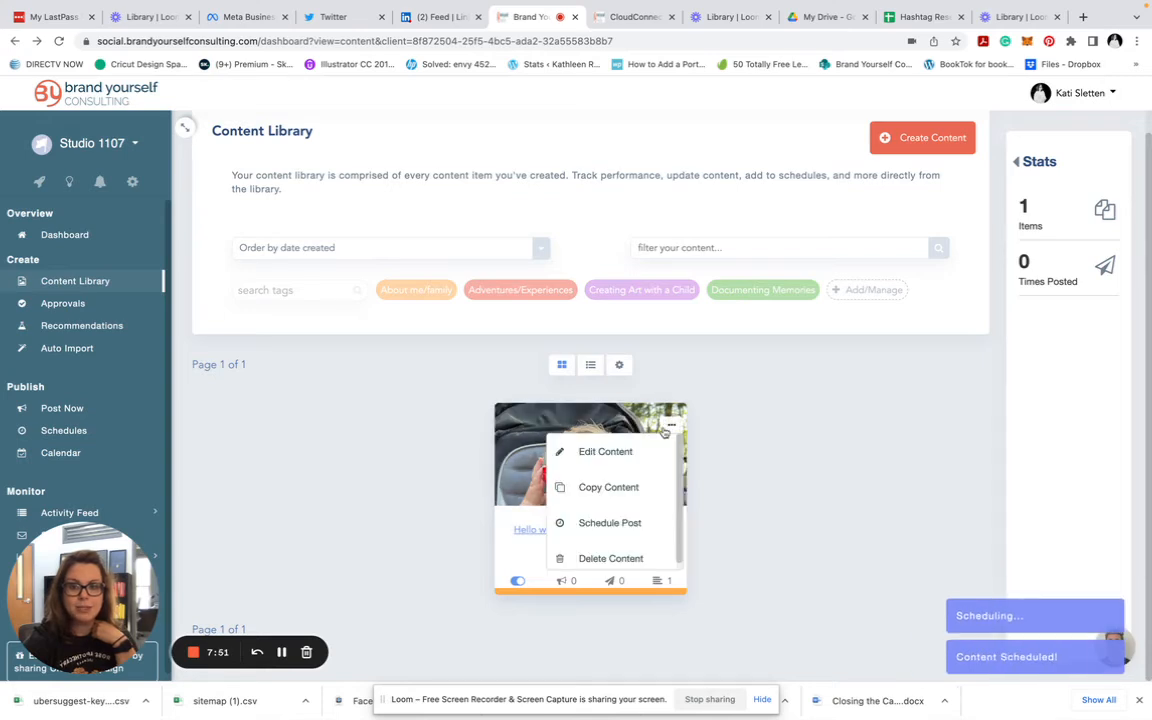
click(617, 522)
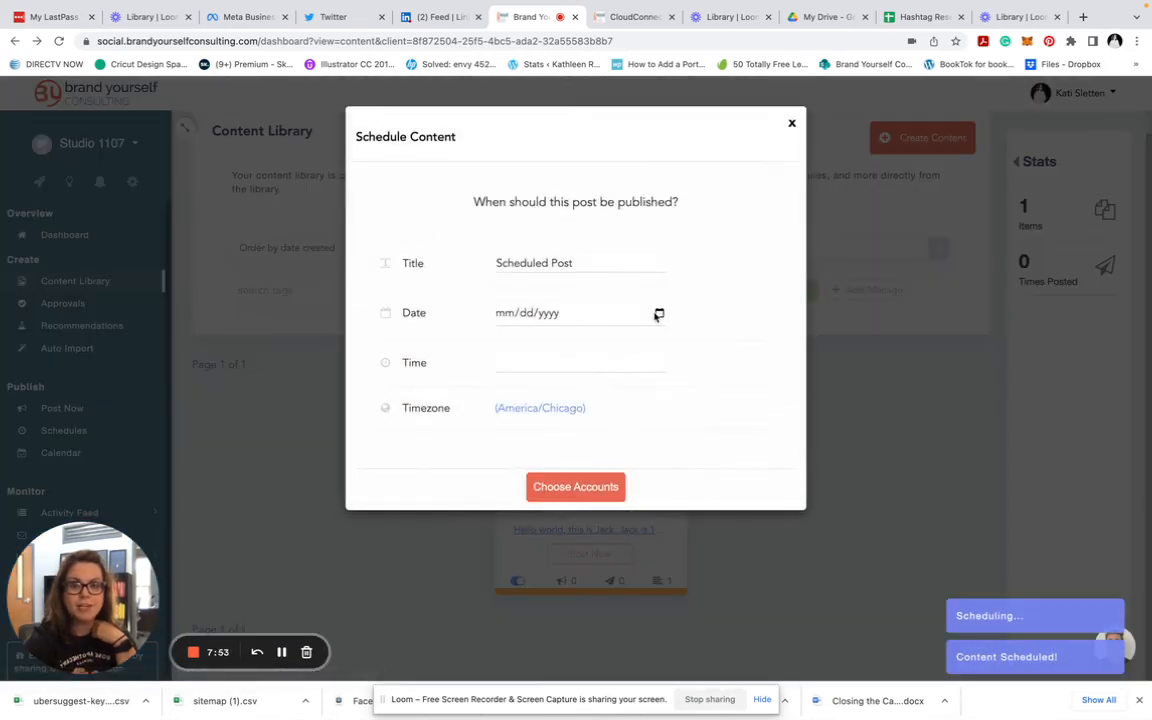
click(658, 314)
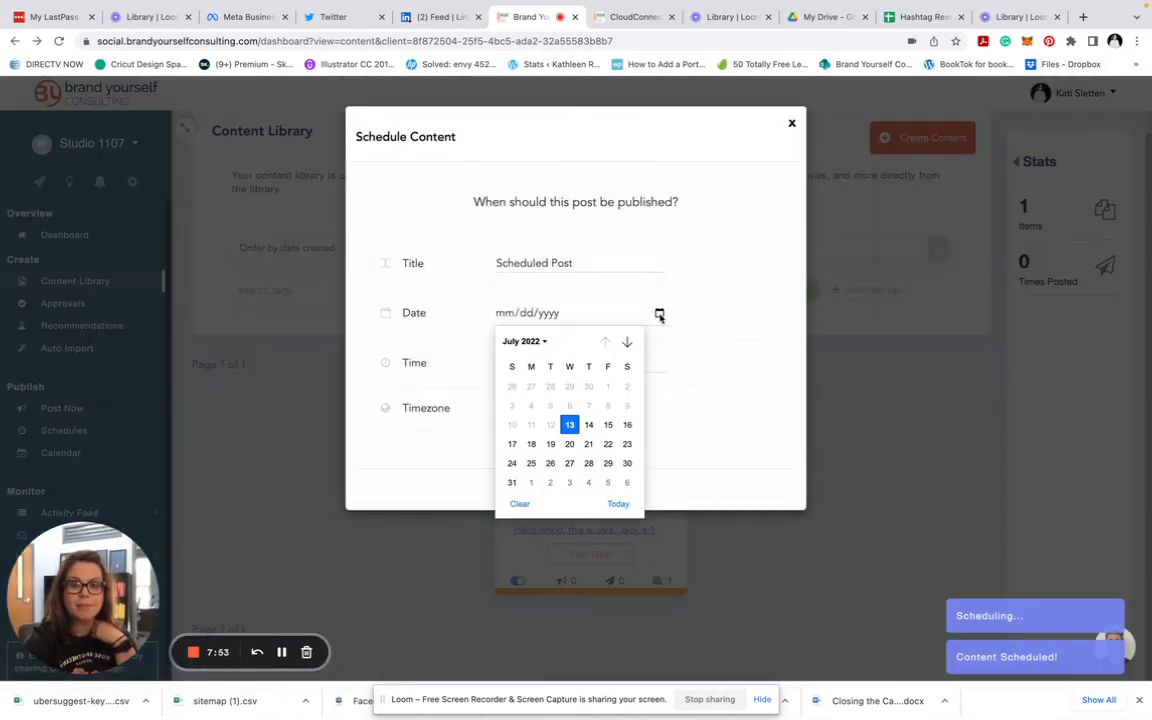
click(589, 444)
click(540, 362)
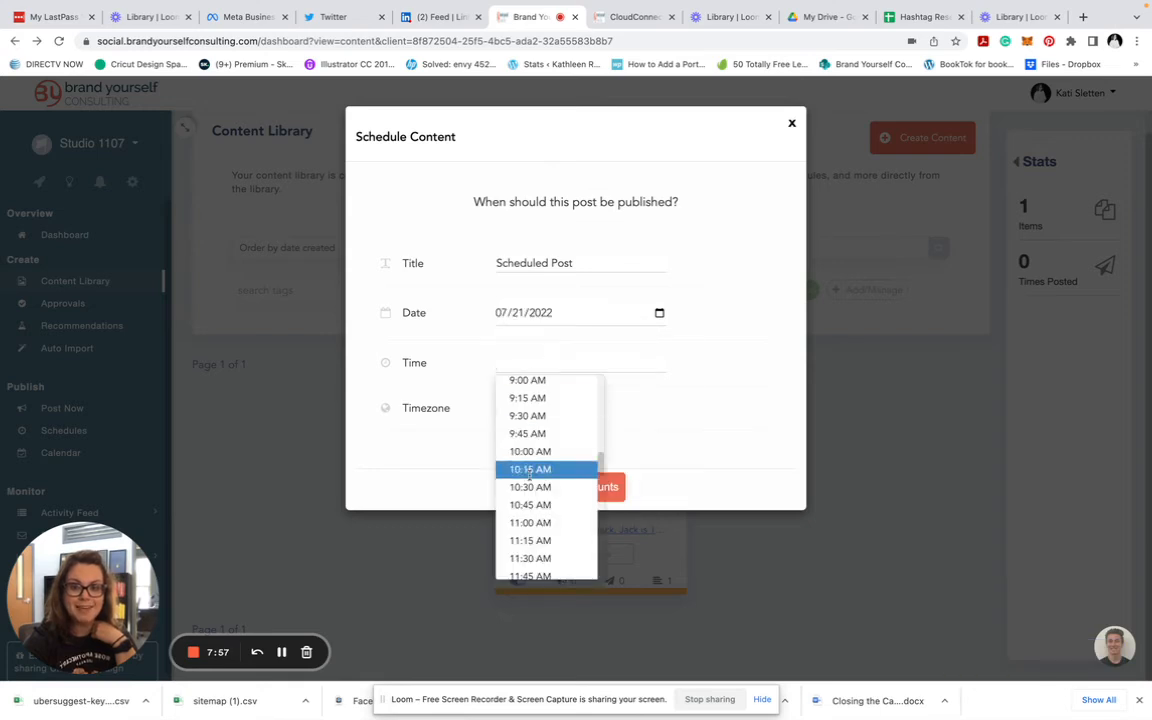
click(530, 522)
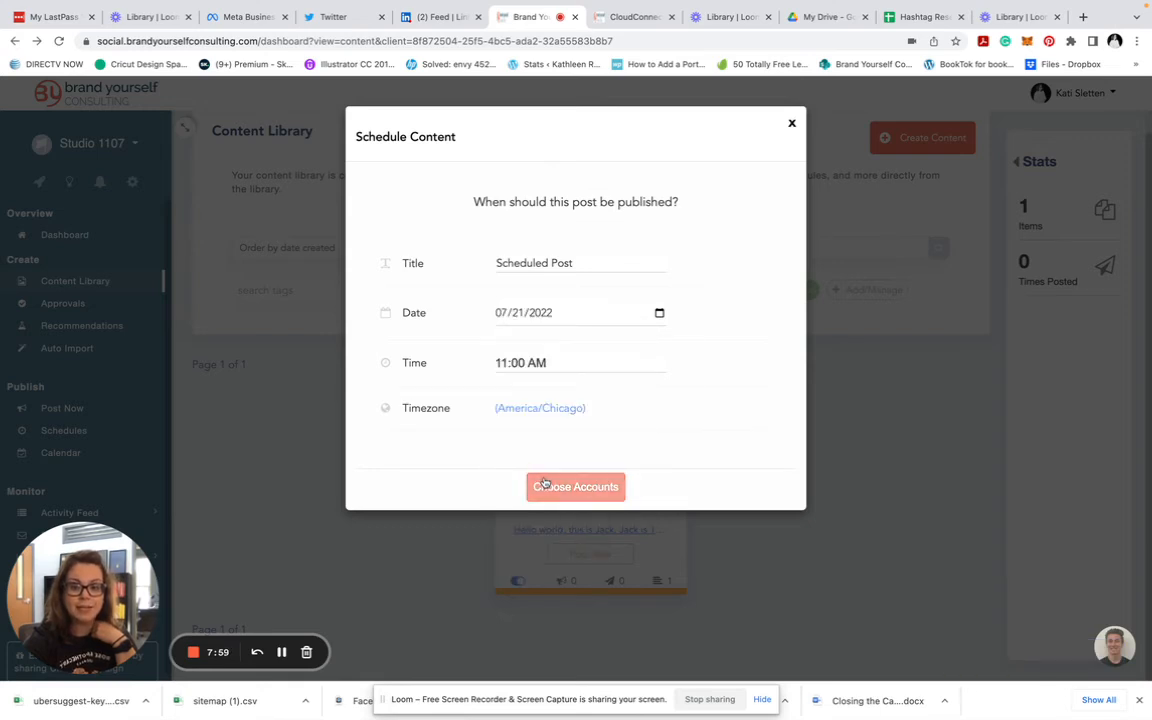
- Exclude the Instagram, LinkedIn and Twitter accounts and schedule this posting to the Facebook account only
click(545, 484)
click(381, 266)
click(381, 326)
click(382, 387)
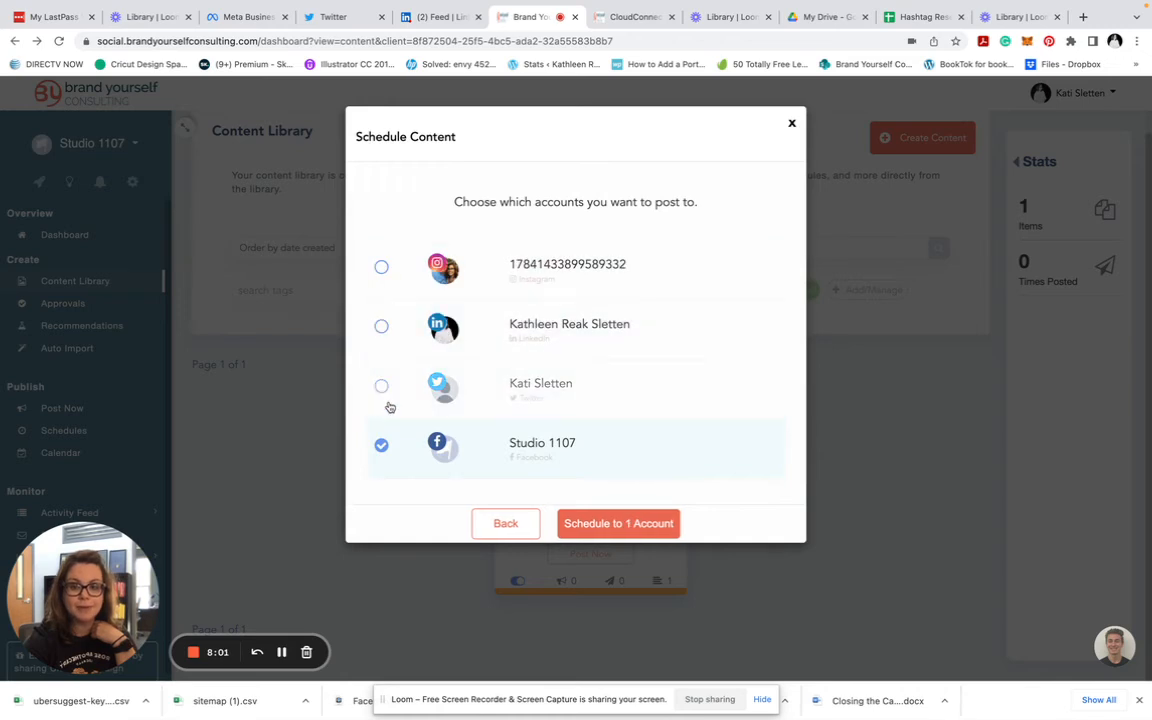
click(580, 523)
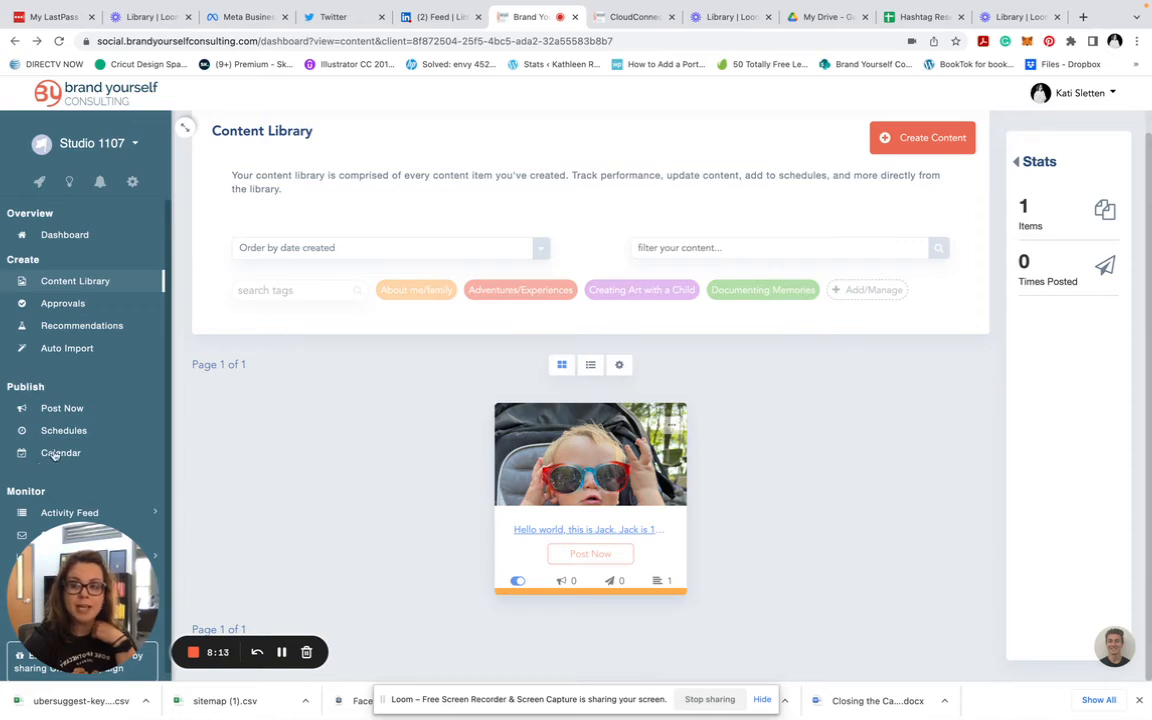
- Open the publishing calendar and review the July 18 post's accounts and its Instagram, Twitter and LinkedIn captions
click(52, 454)
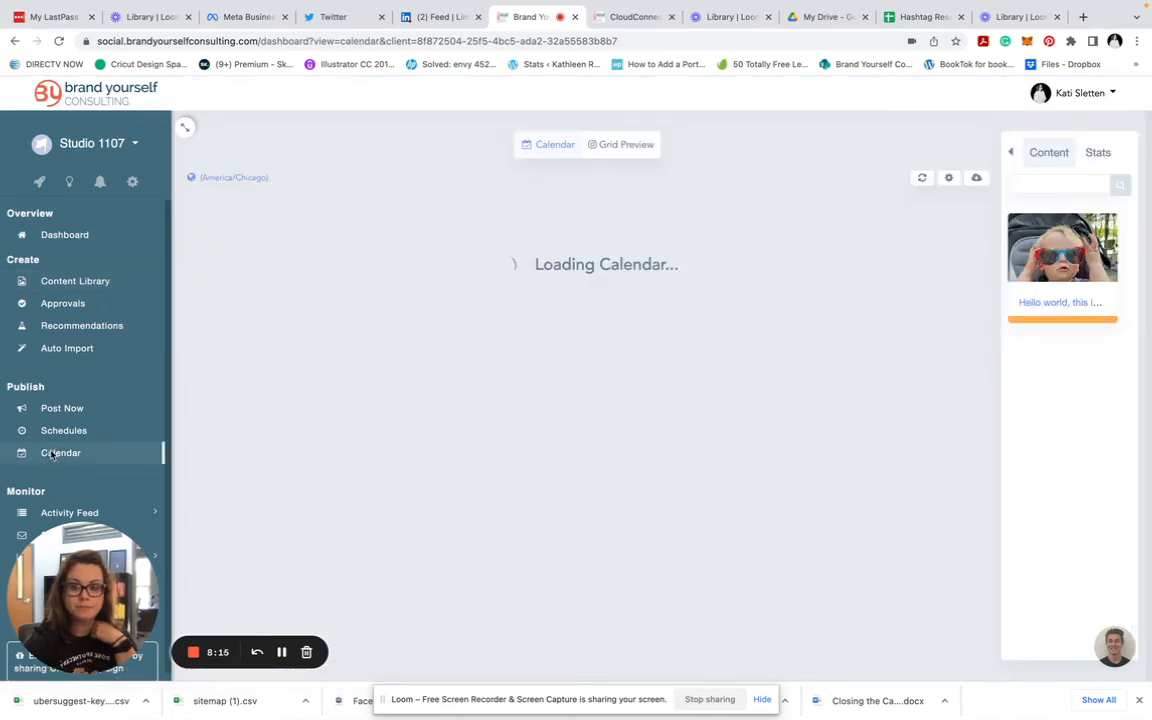
scroll(300, 530, down, 2)
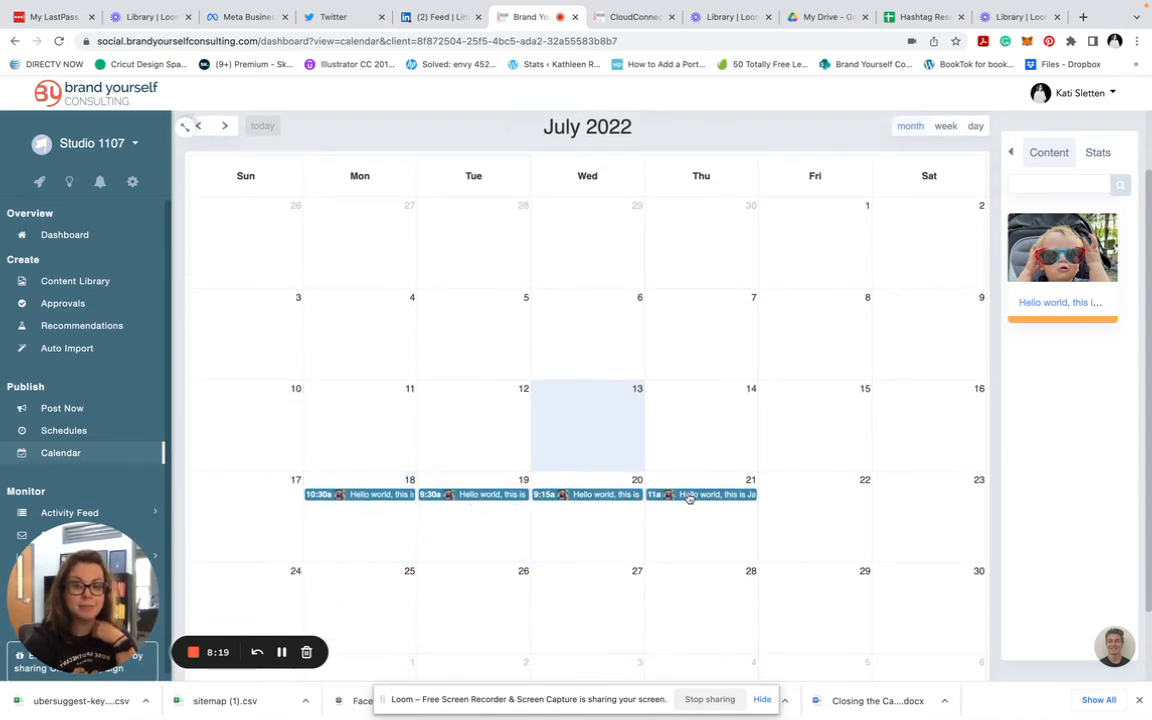
drag(687, 498, 353, 500)
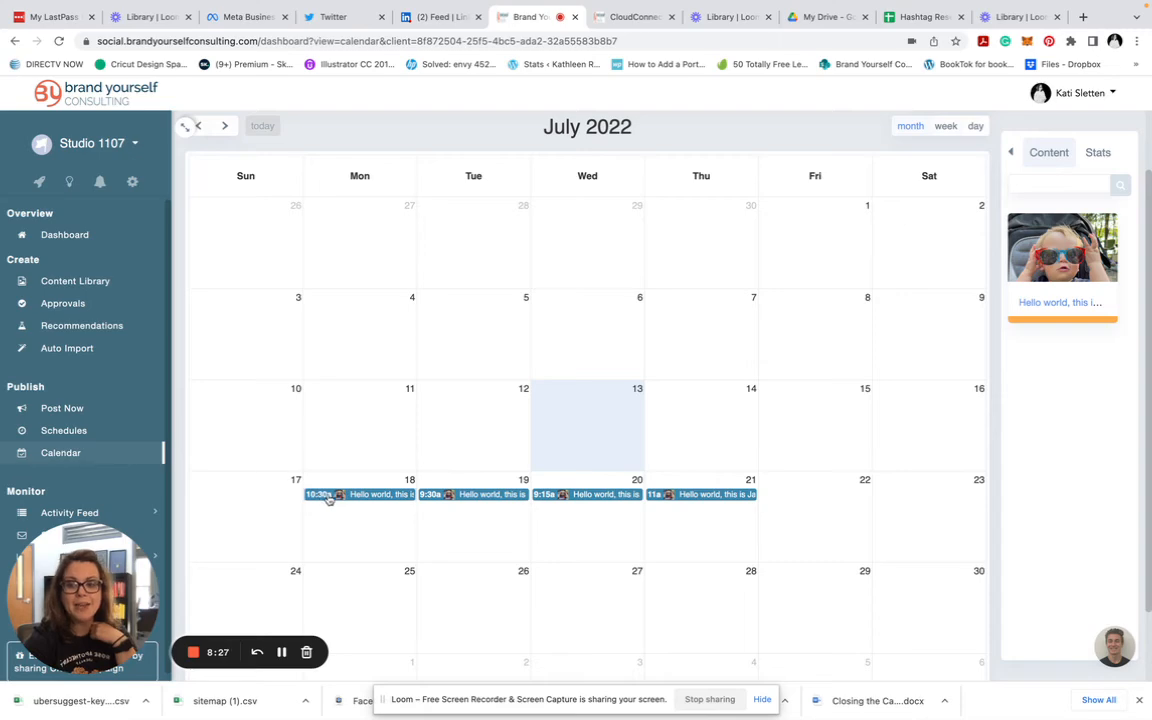
click(329, 497)
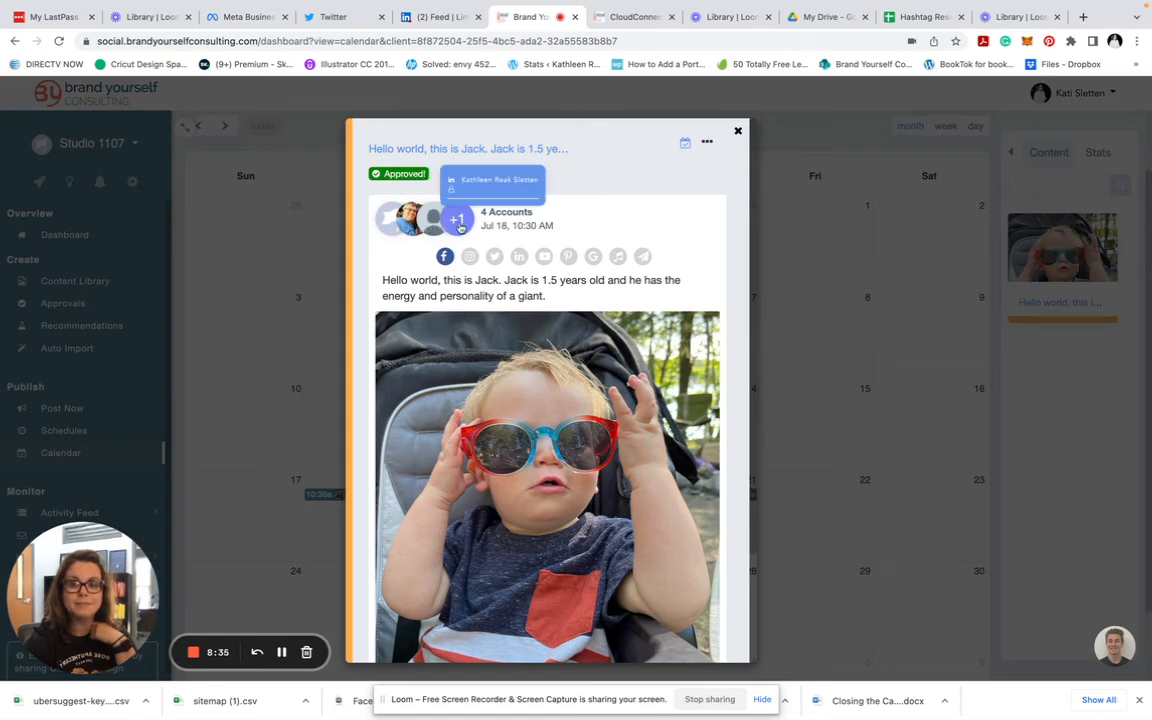
scroll(578, 306, down, 2)
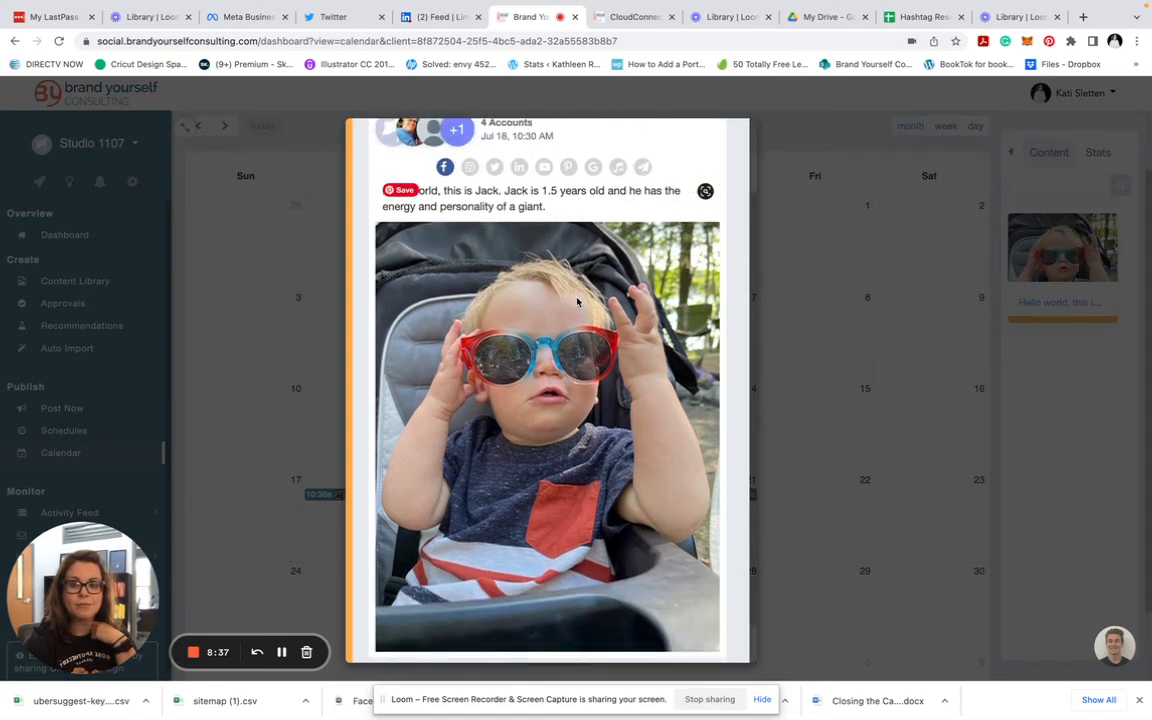
scroll(577, 302, up, 2)
click(469, 244)
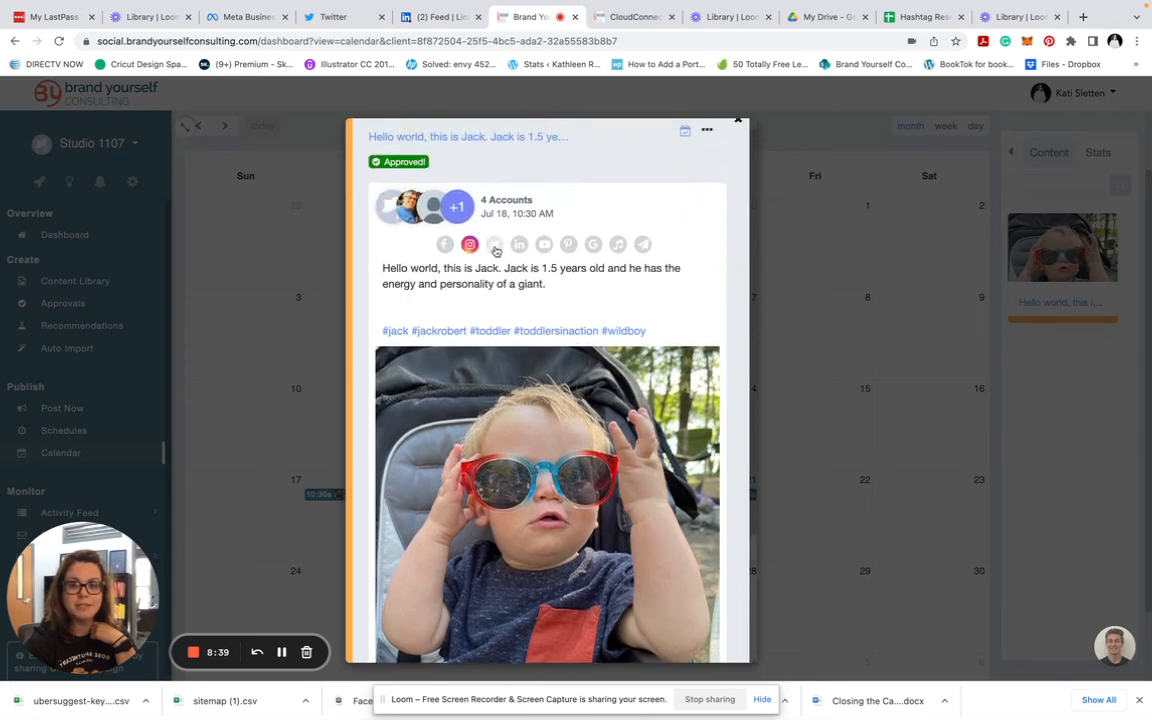
click(494, 246)
click(519, 245)
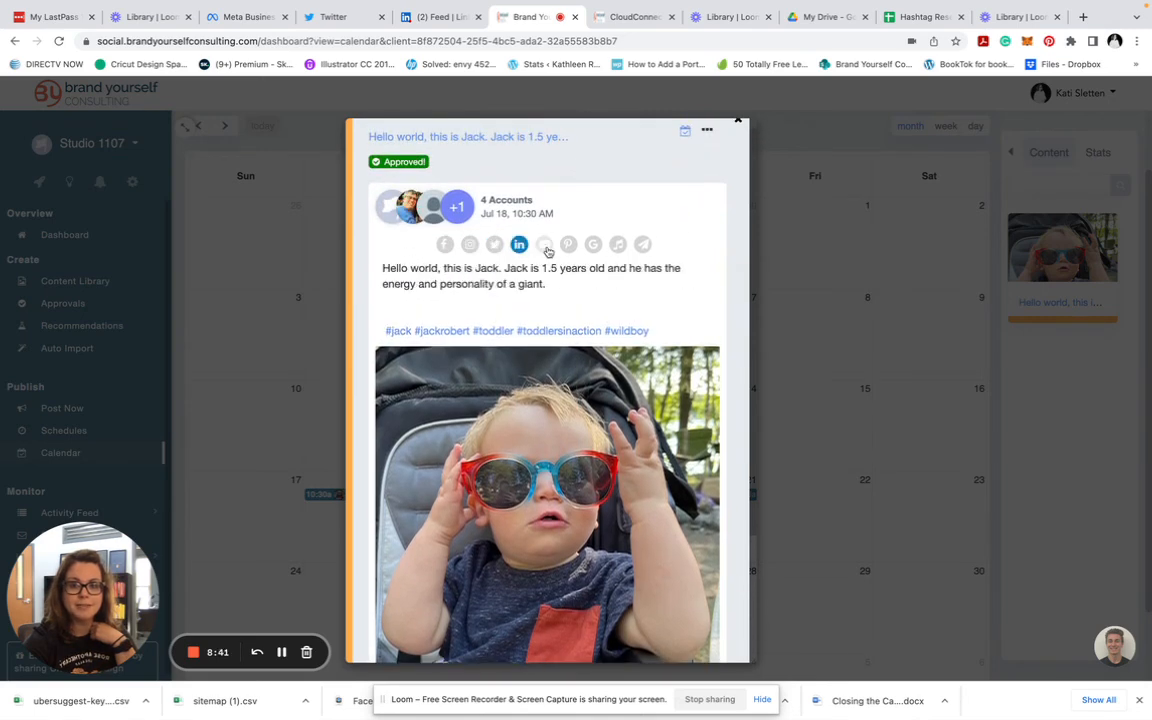
scroll(543, 334, down, 3)
scroll(560, 300, up, 3)
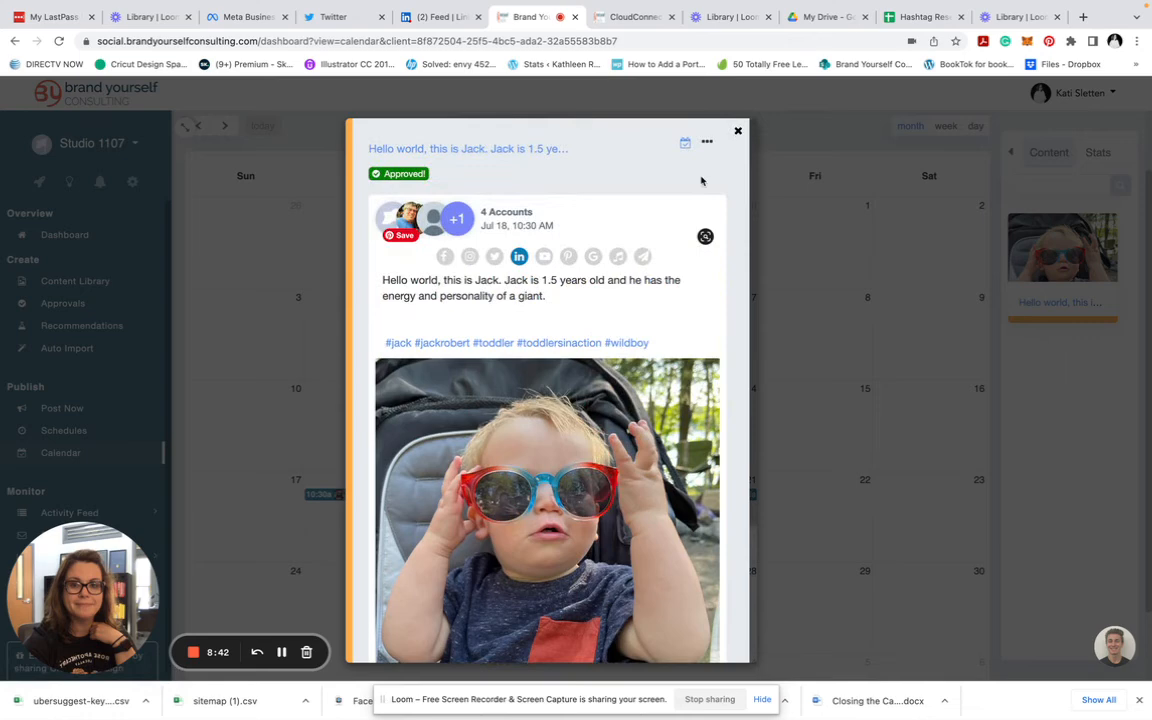
click(736, 134)
- Review the scheduled posts for July 19, July 20 and July 21 in the calendar, checking their target accounts
click(462, 496)
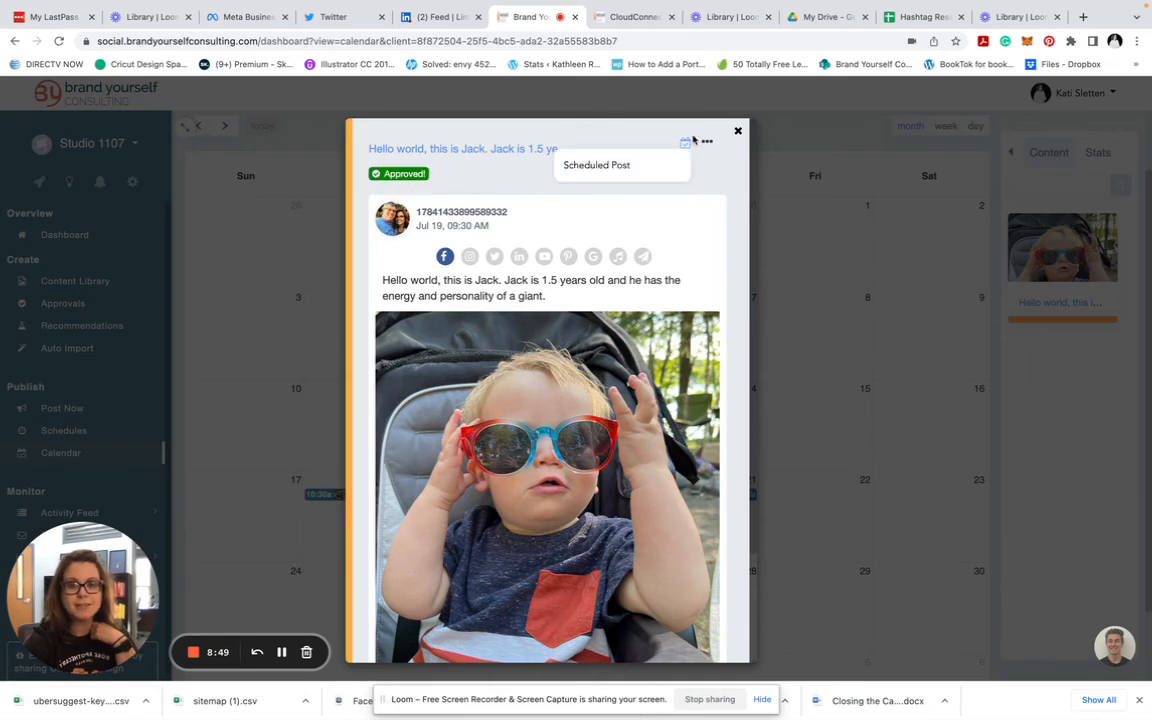
click(738, 133)
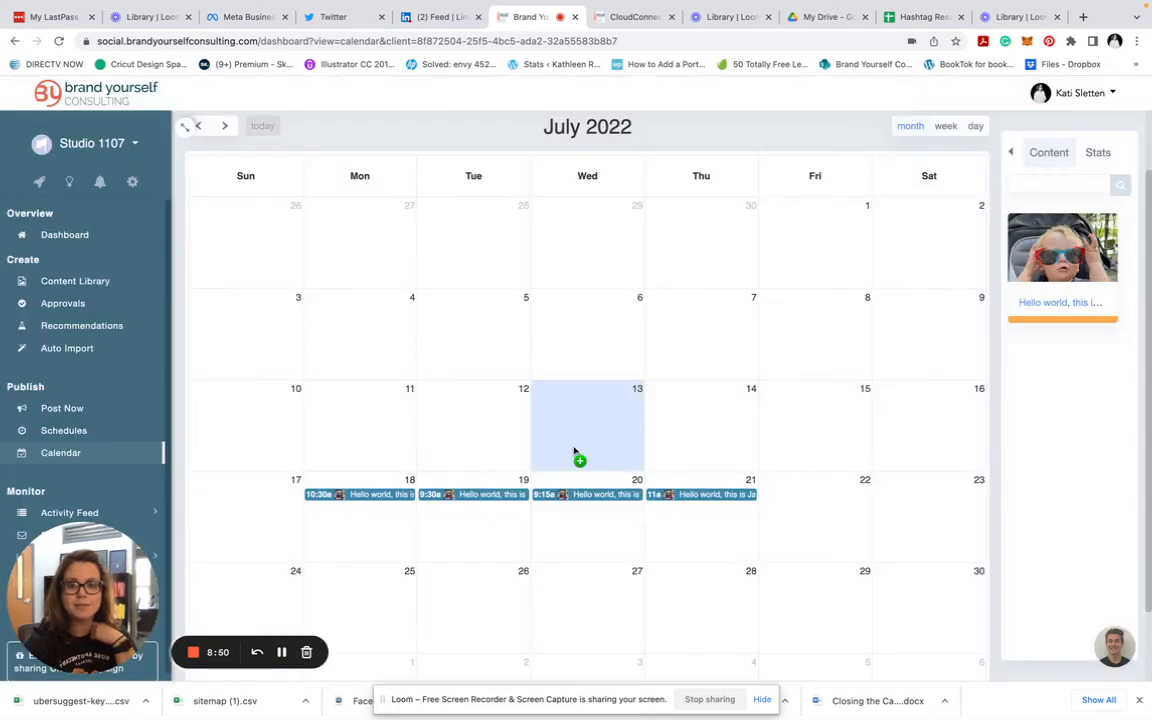
click(562, 497)
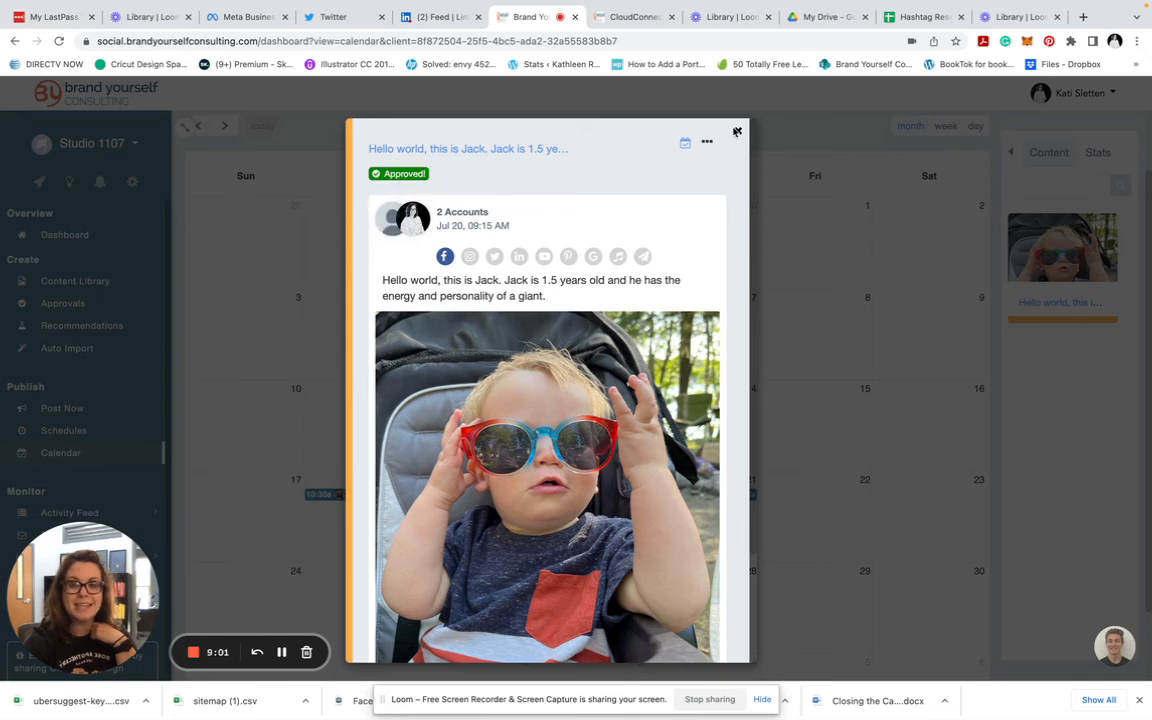
click(738, 130)
click(669, 496)
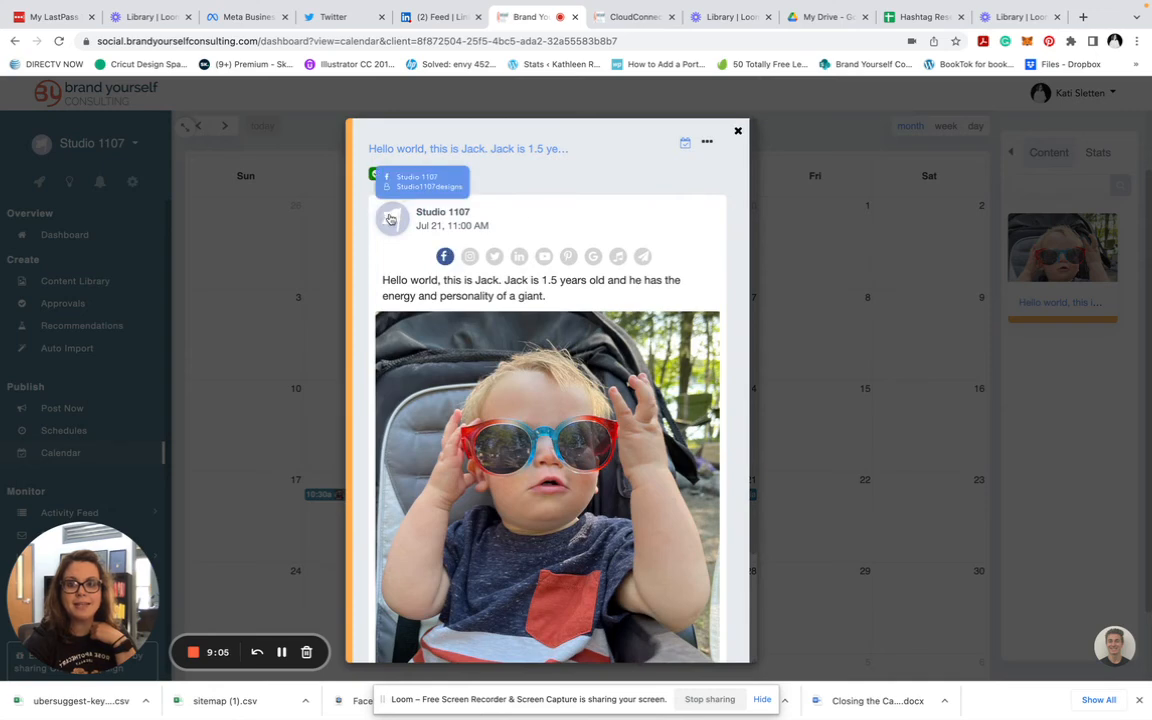
click(738, 133)
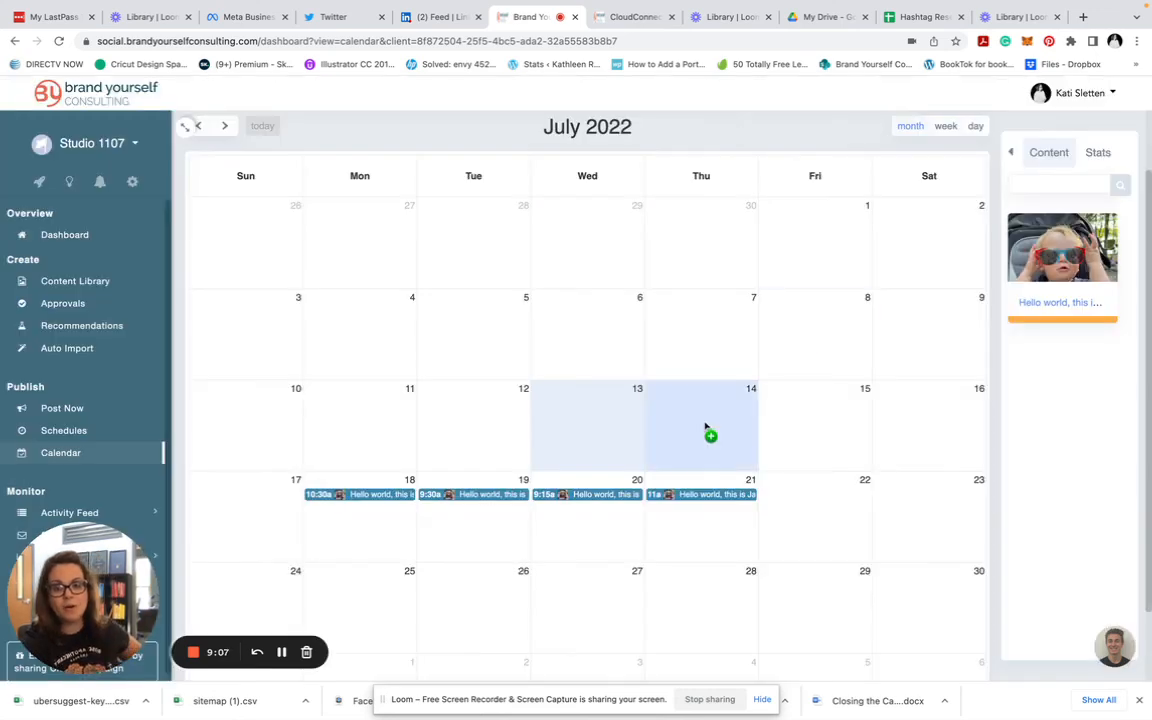
- Delete the July 18 scheduled post from the calendar
click(380, 495)
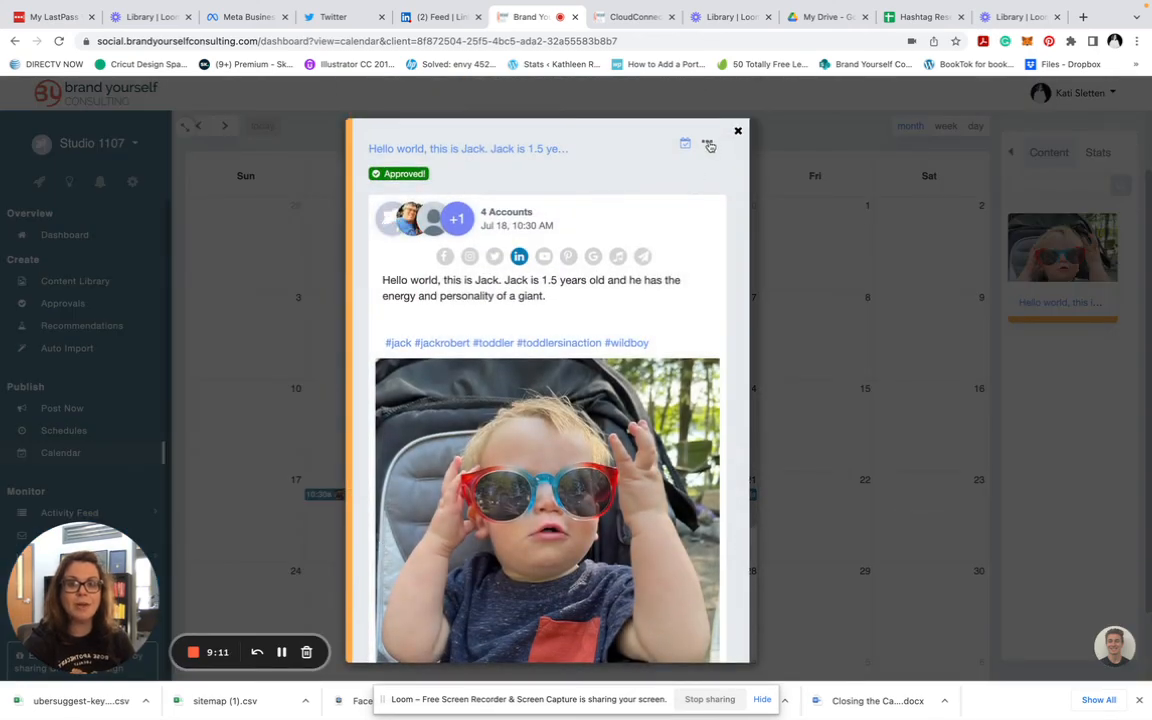
click(708, 146)
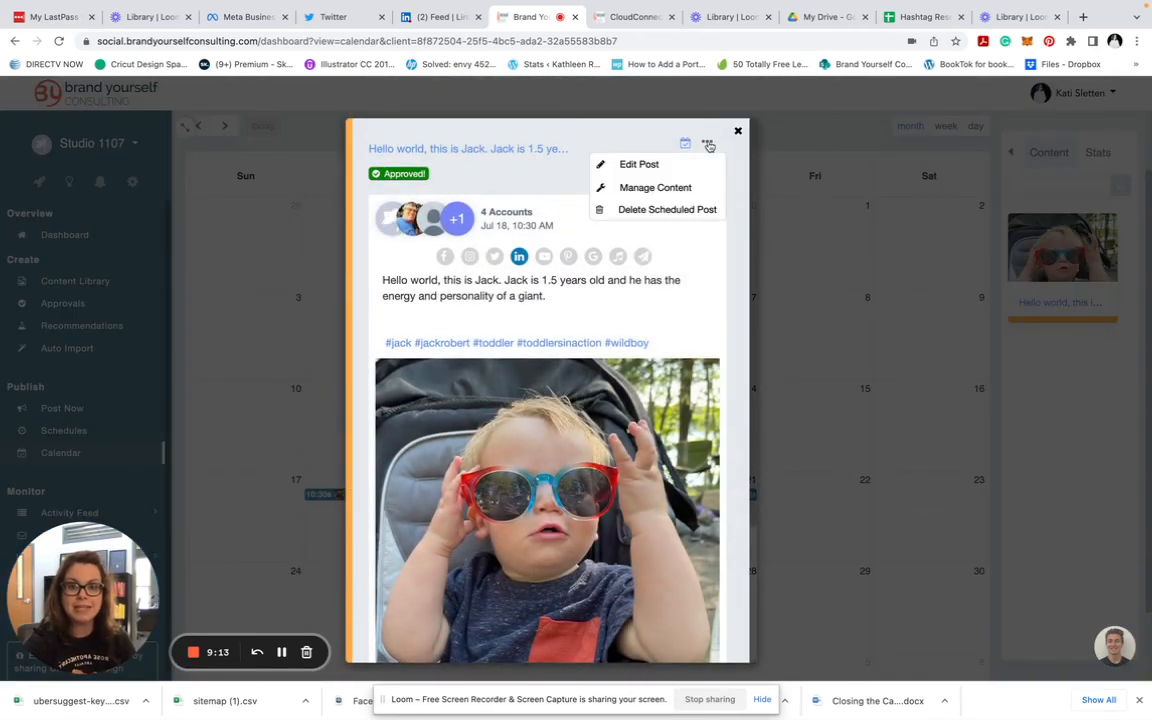
click(668, 216)
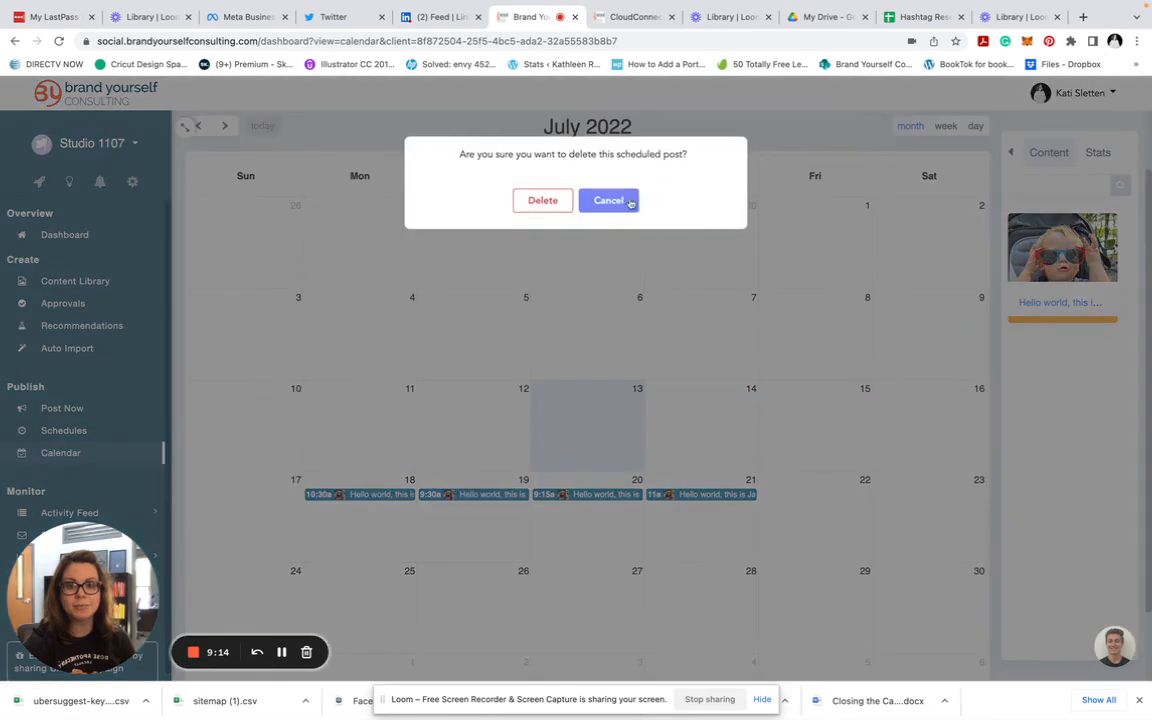
click(545, 202)
- Go from the July 19 scheduled post to managing its content item and open that item for editing
drag(450, 366, 477, 501)
click(477, 497)
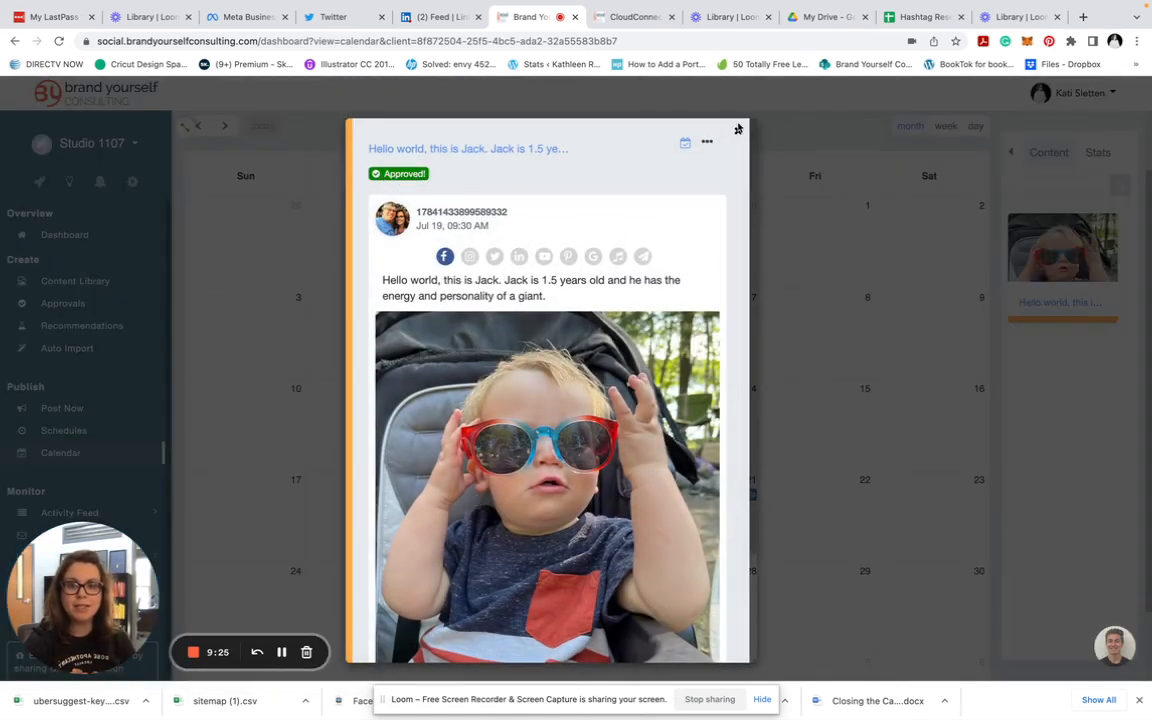
click(707, 142)
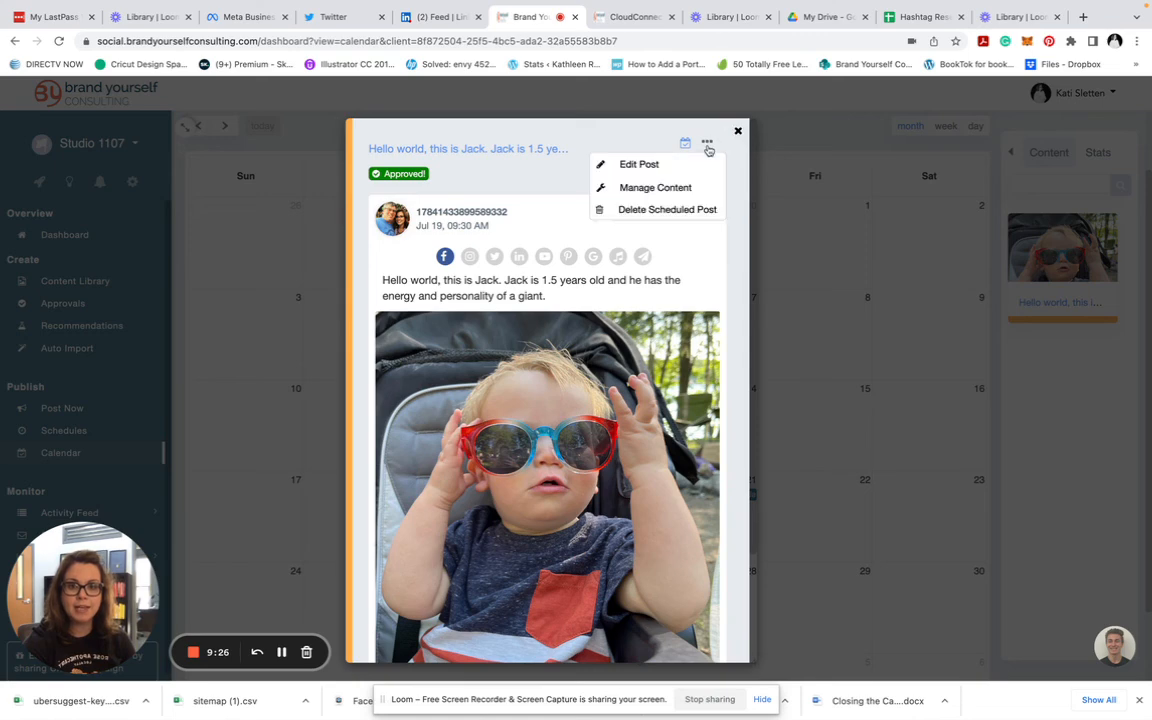
click(668, 188)
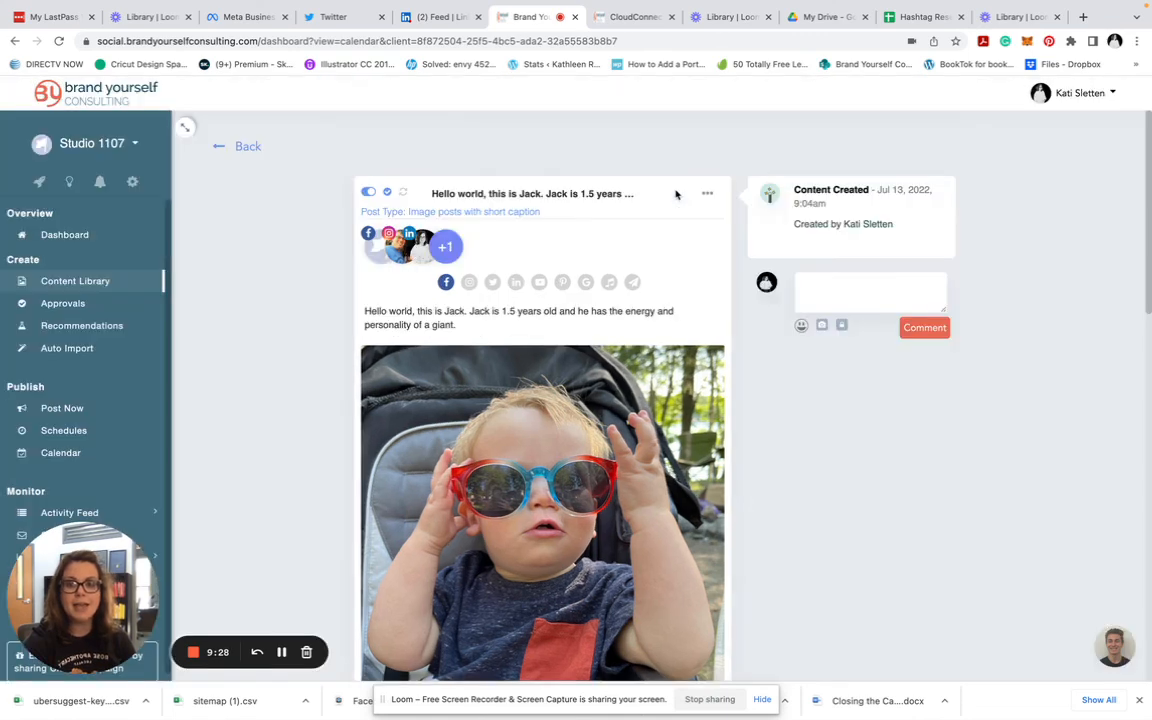
scroll(499, 492, down, 2)
scroll(499, 492, up, 1)
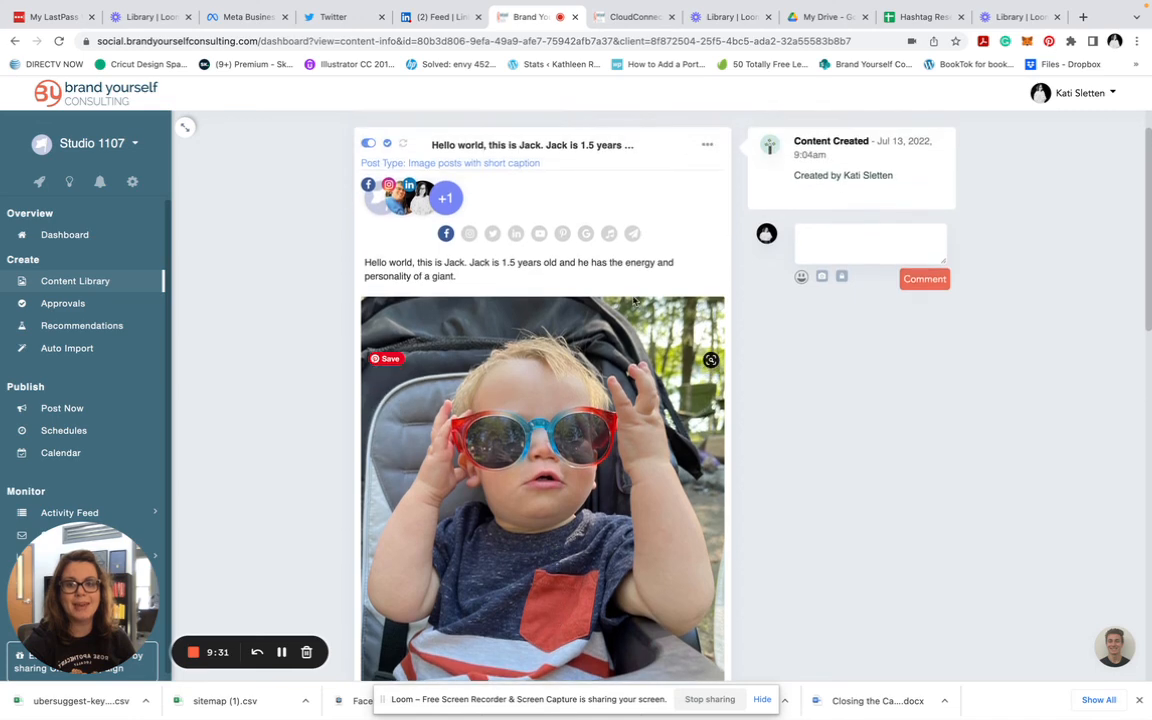
click(707, 149)
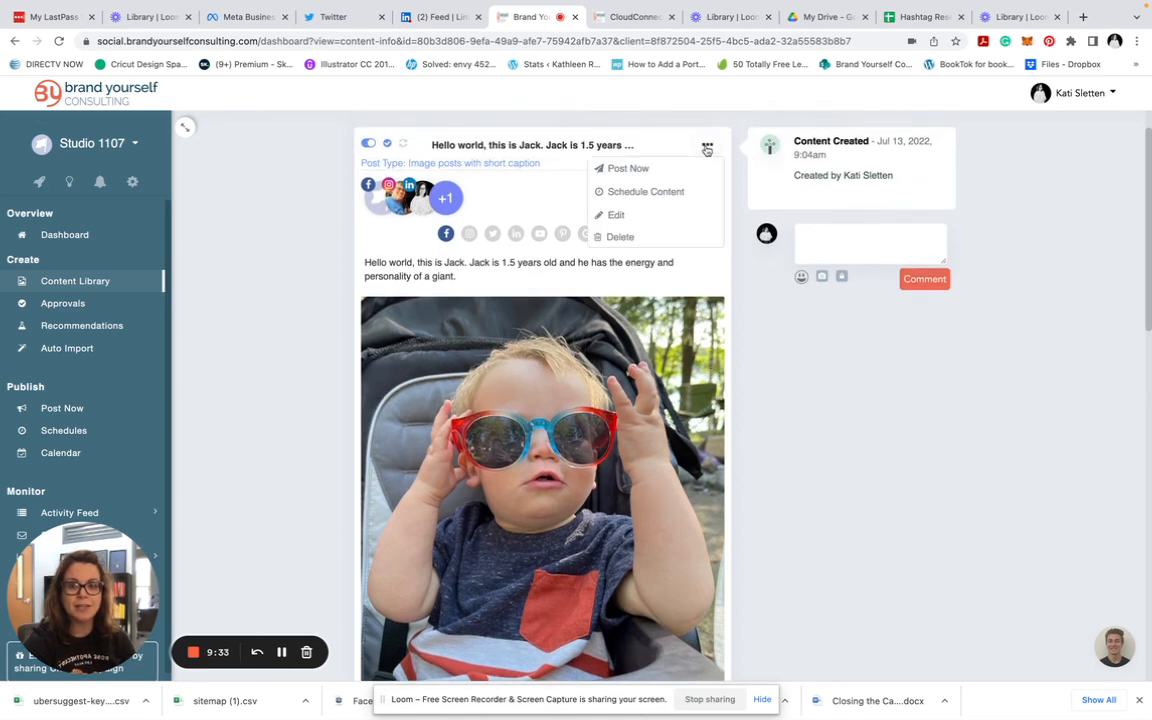
click(615, 218)
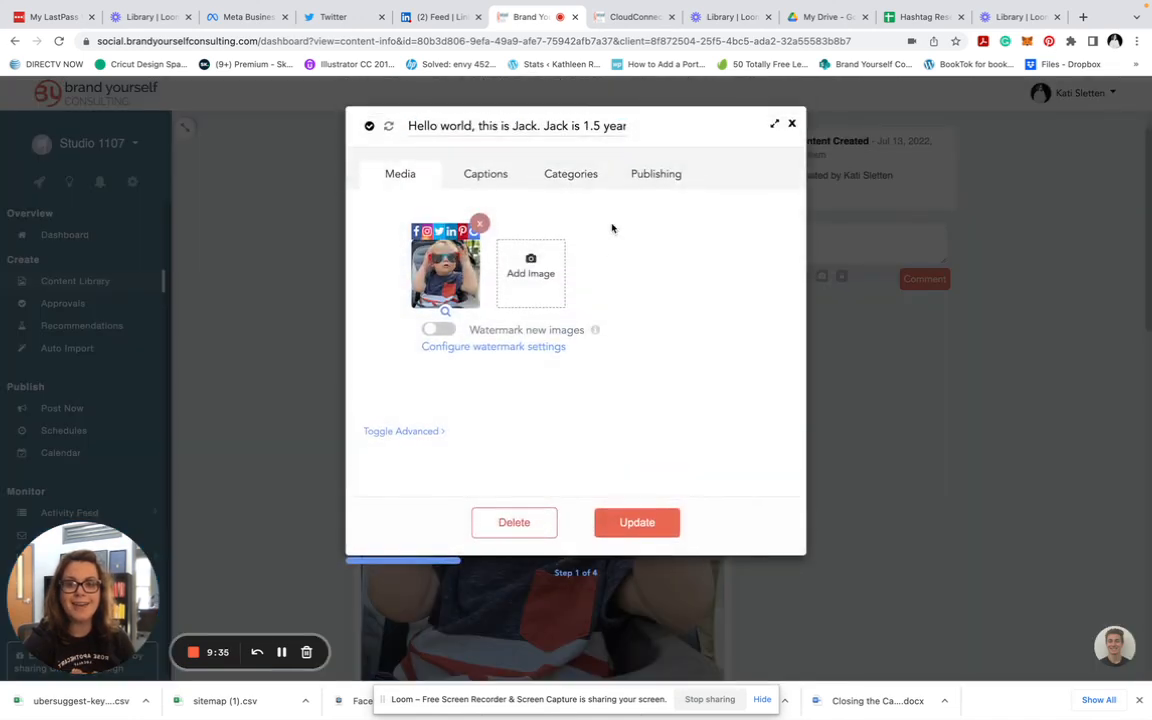
- Open the existing caption for editing, check its Instagram, Twitter and LinkedIn versions, and save the content item
mouse_move(425, 288)
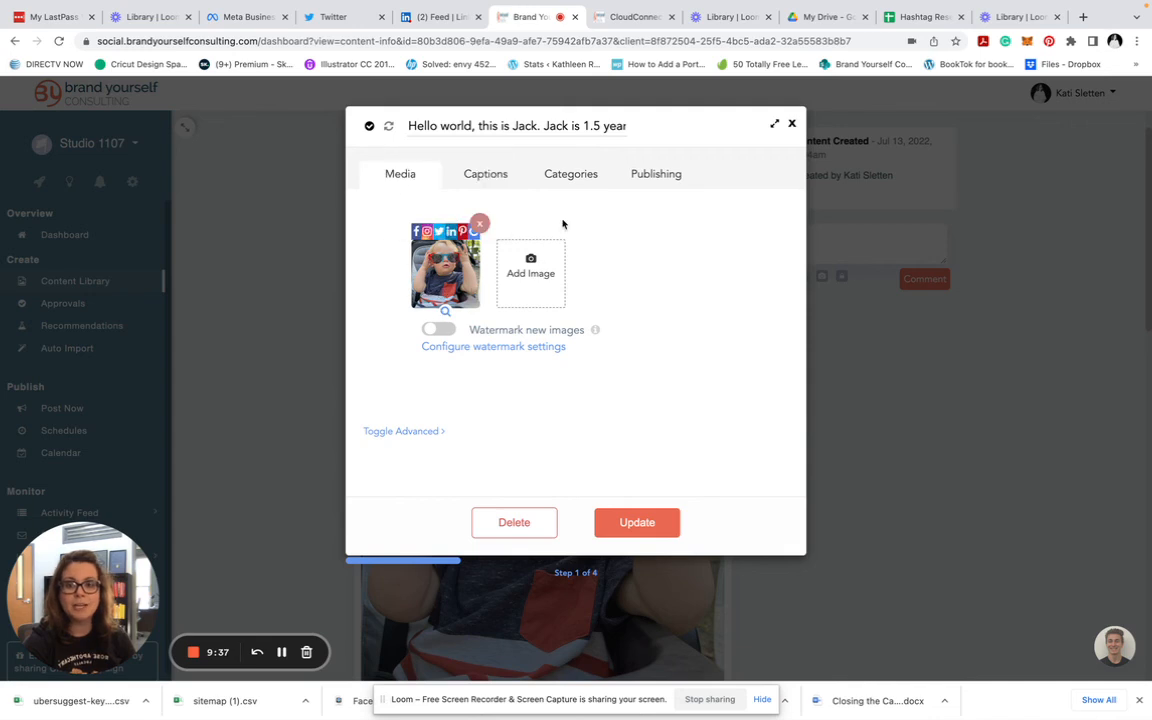
click(487, 176)
scroll(527, 315, down, 3)
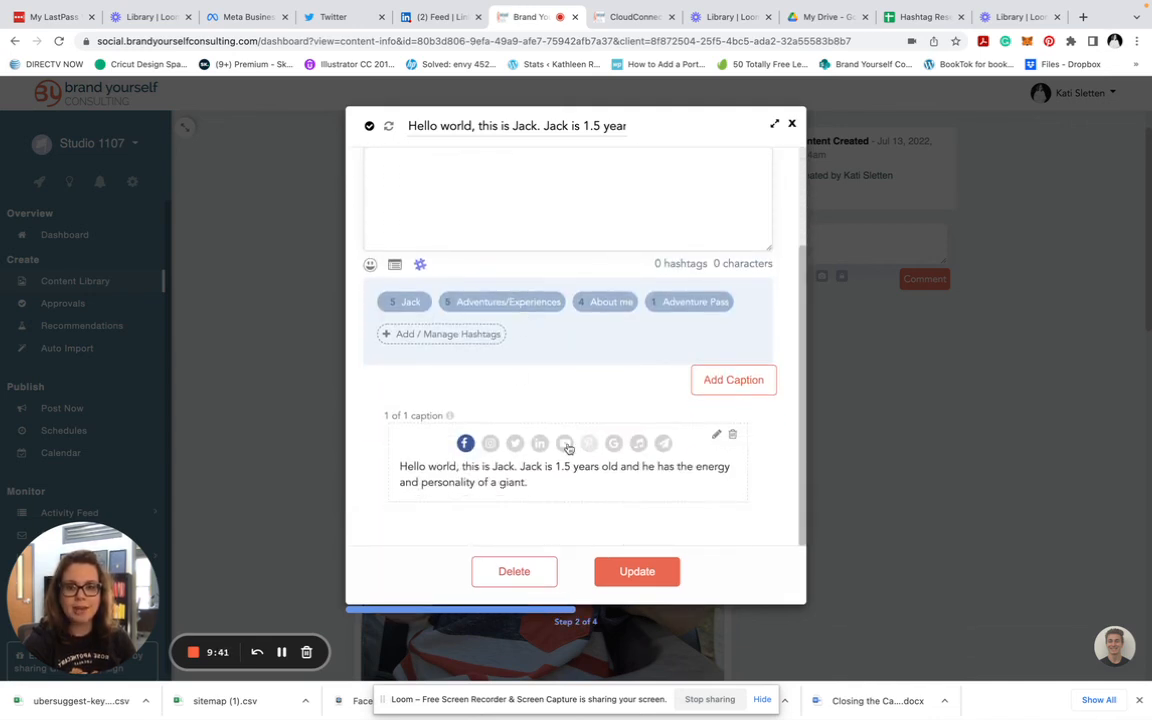
click(716, 437)
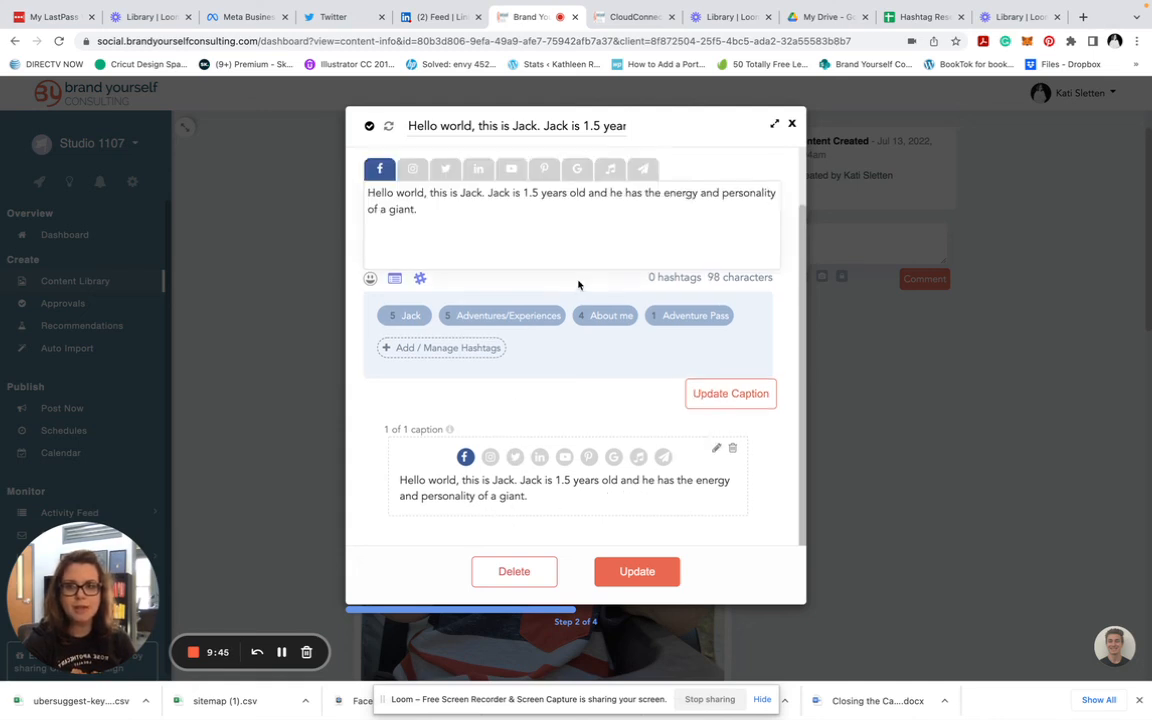
click(412, 216)
click(445, 216)
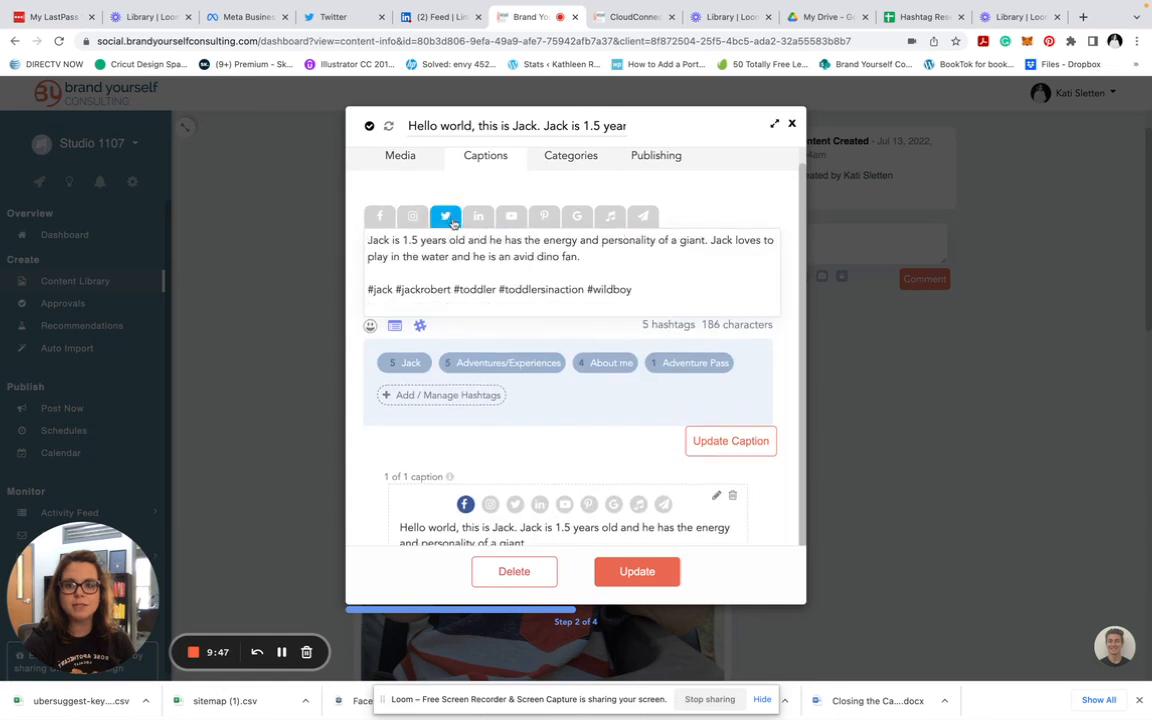
click(478, 216)
click(646, 574)
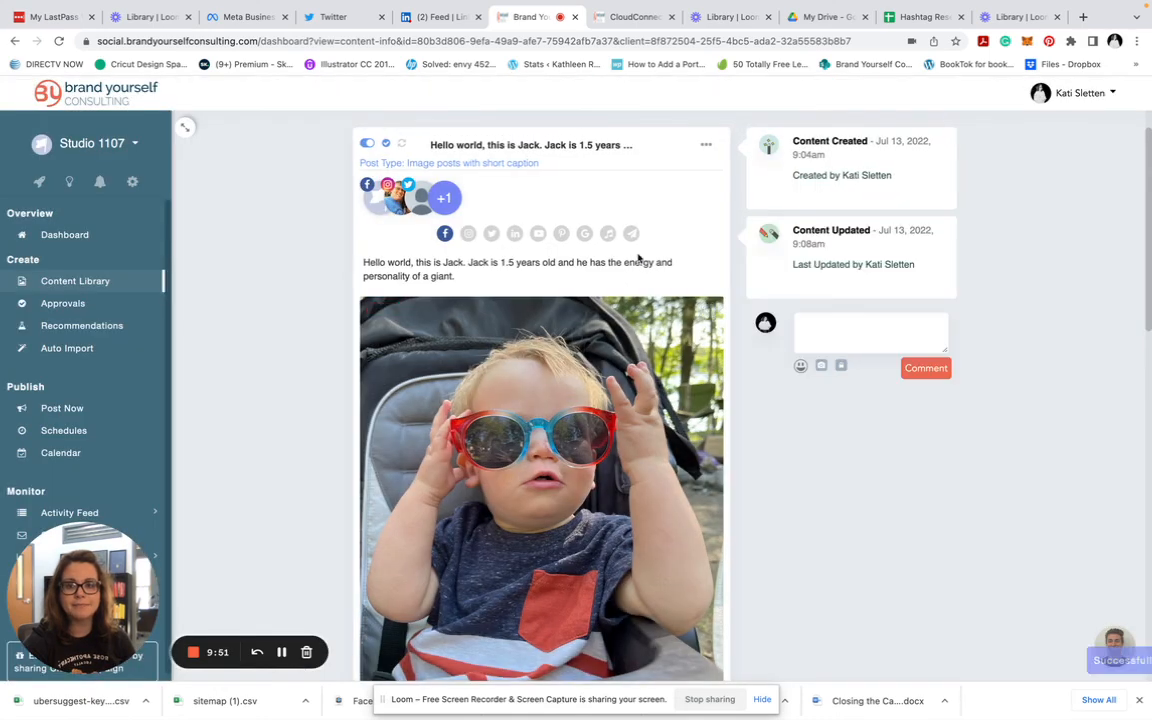
- Check the calendar, and view the content item's caption editor from the content library without making changes
click(60, 453)
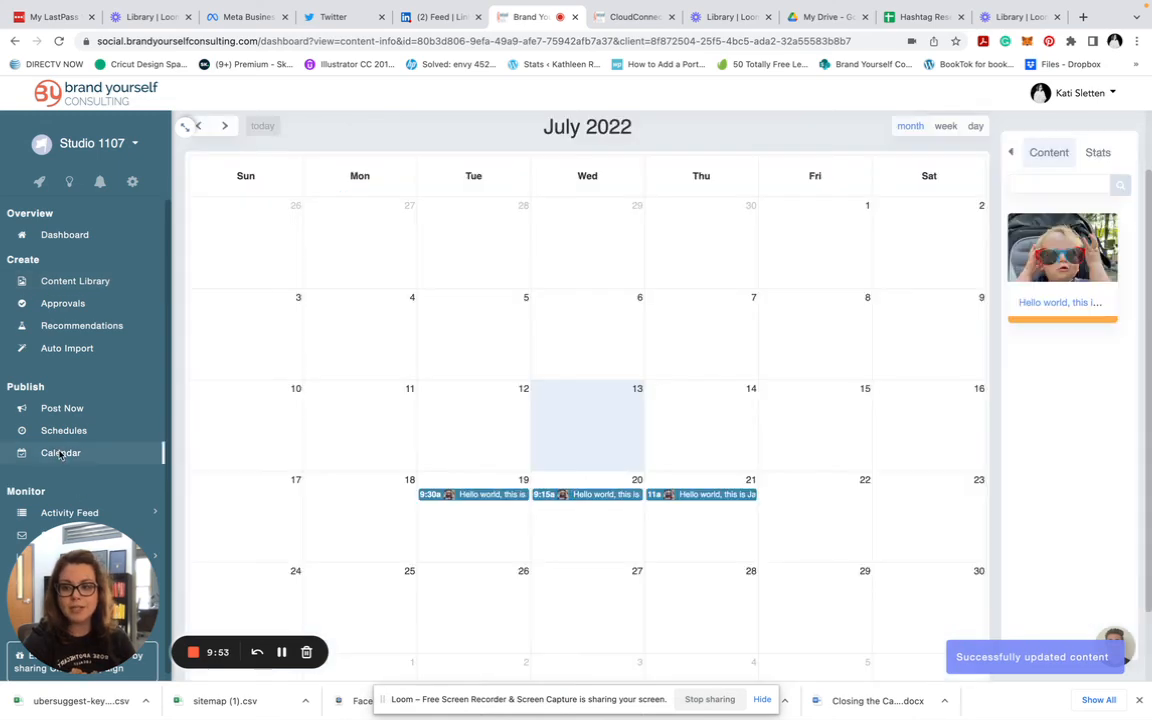
click(70, 283)
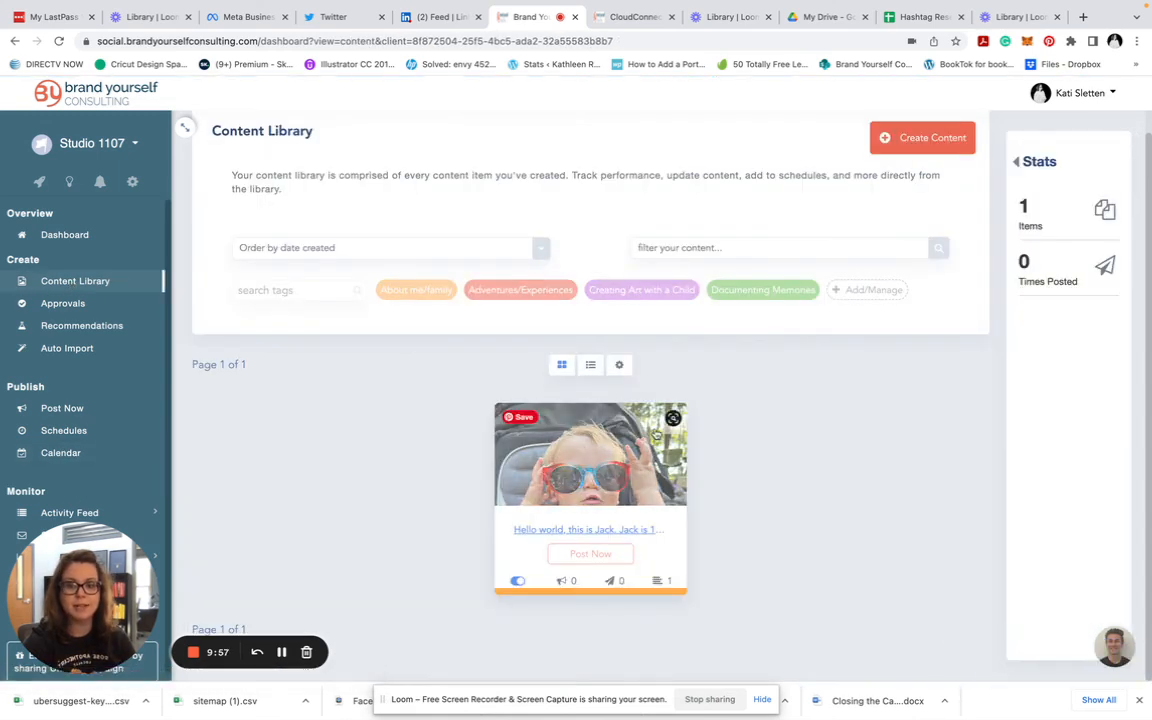
click(670, 428)
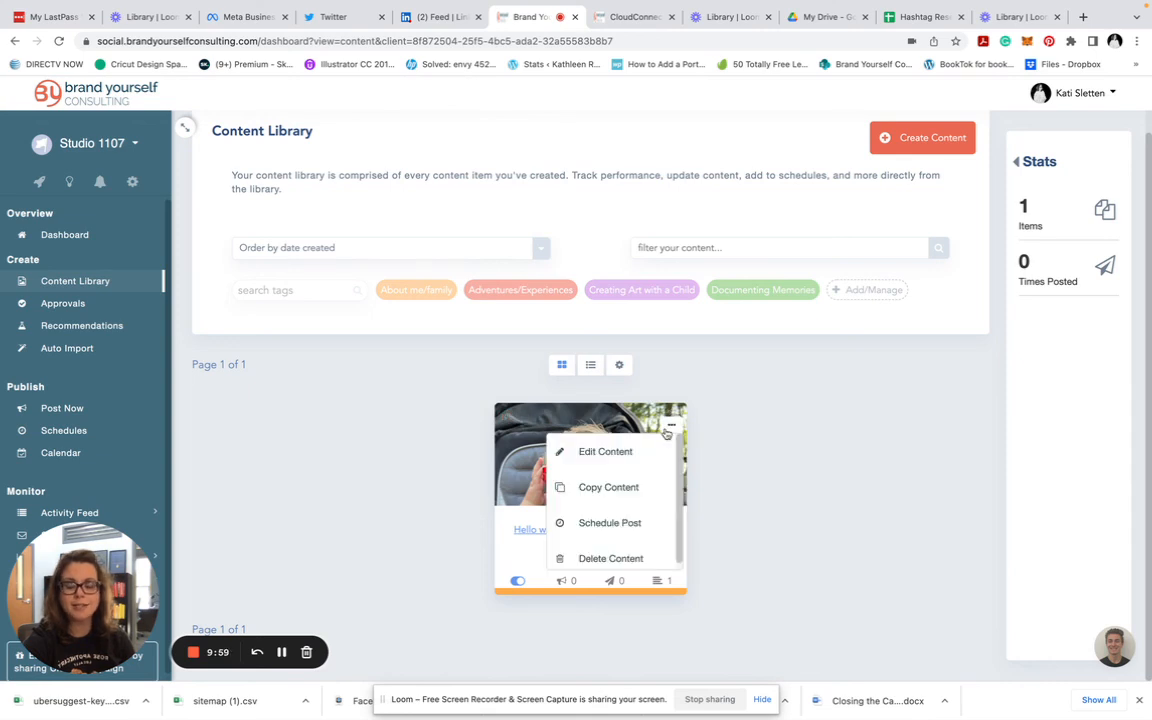
click(606, 454)
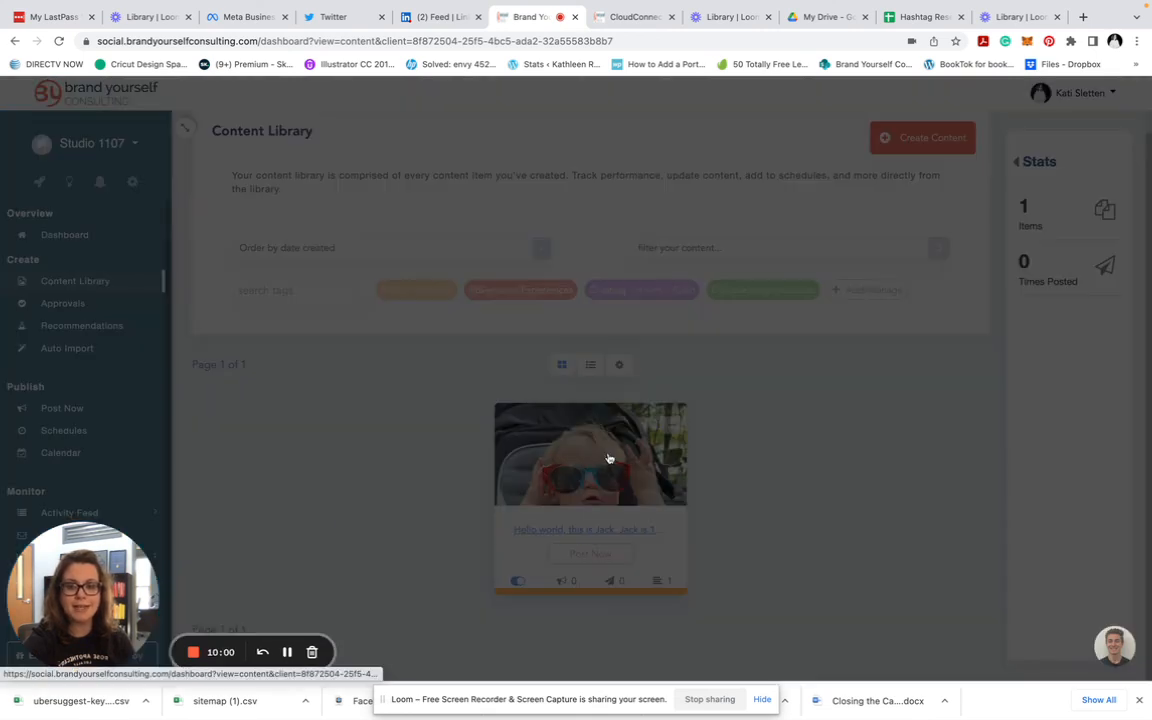
click(497, 172)
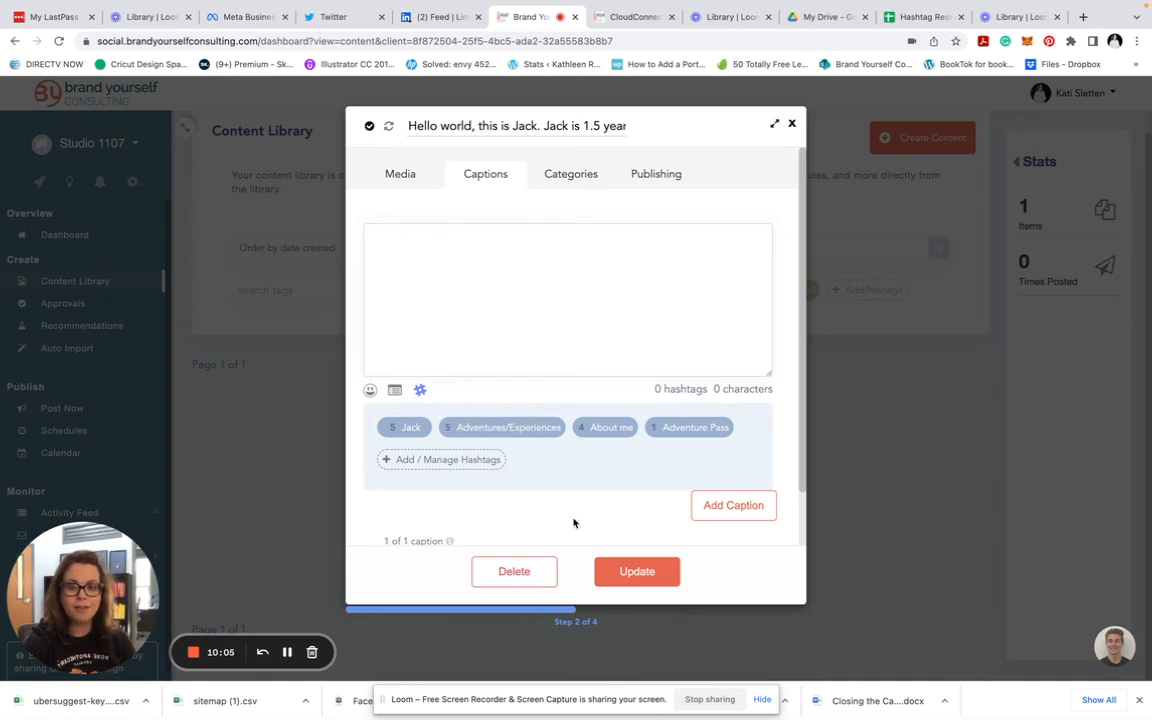
click(791, 123)
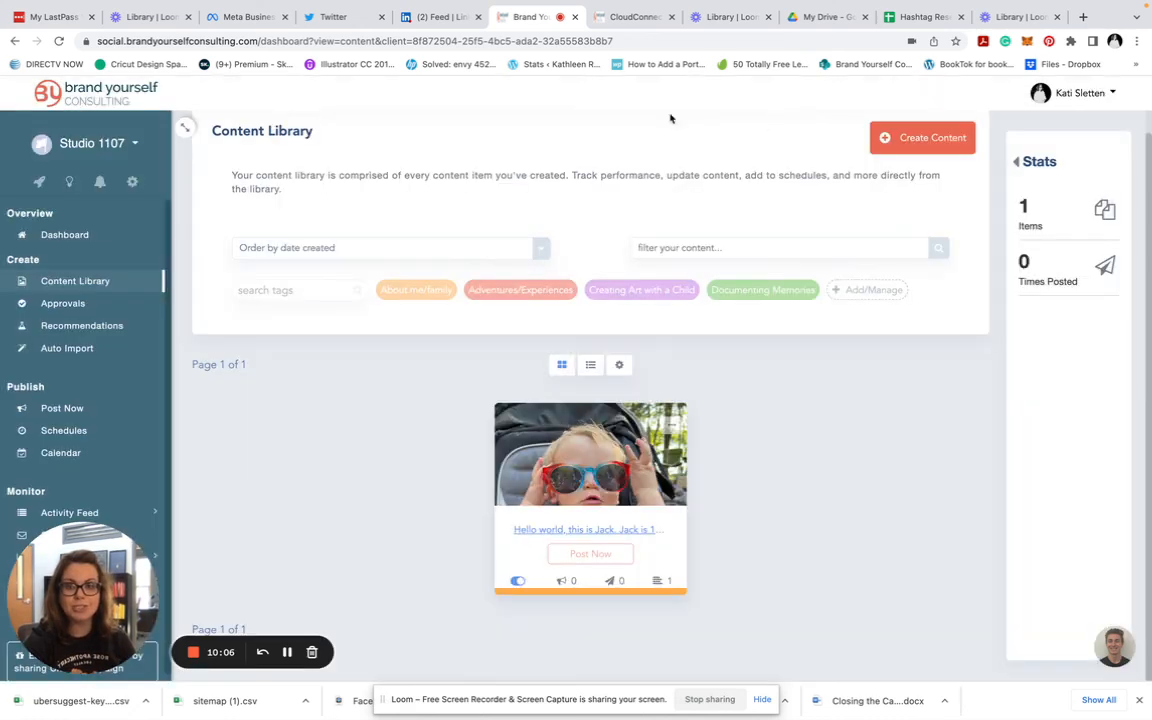